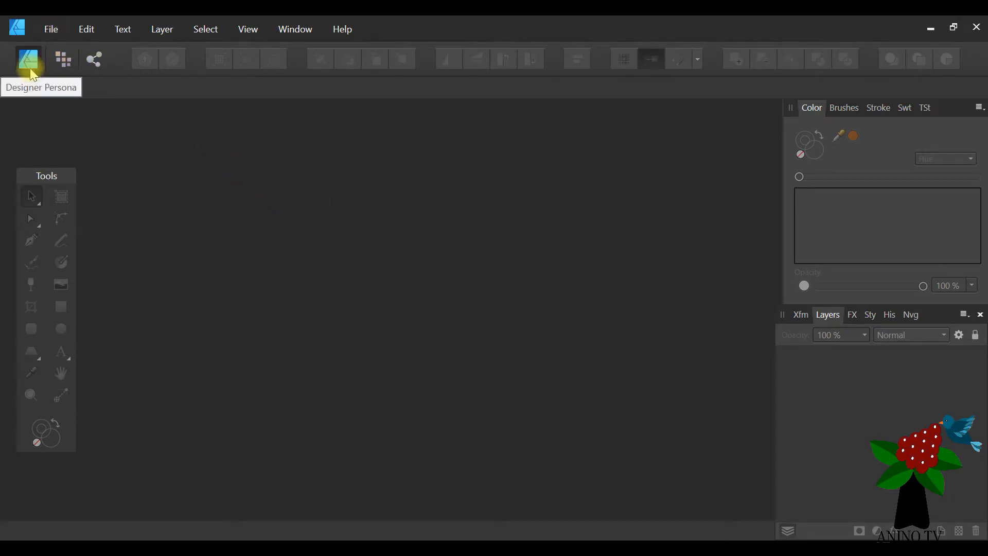
Step: Open the yellow flower photo DSC02323 from the pictures folder
left_click(51, 29)
left_click(63, 83)
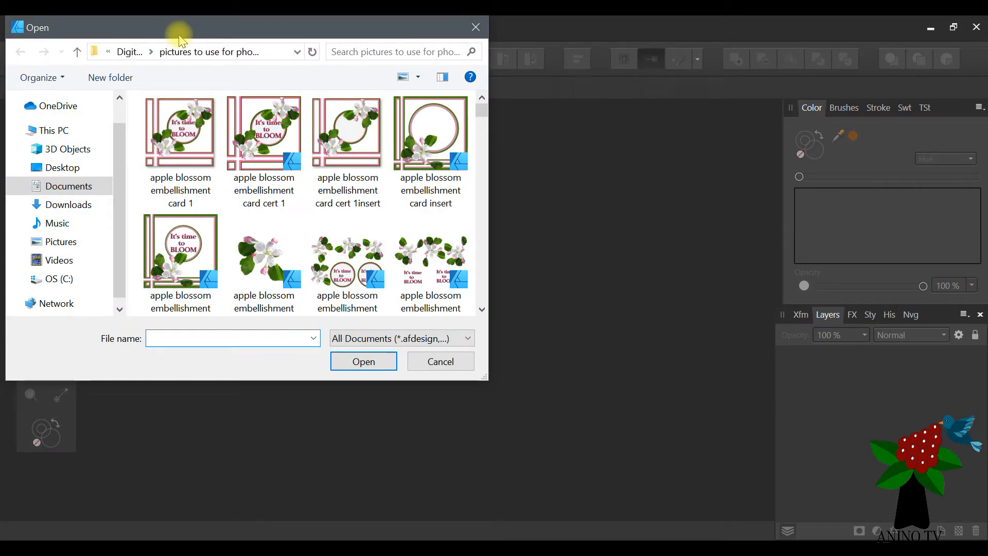
scroll(410, 194, "down", 15)
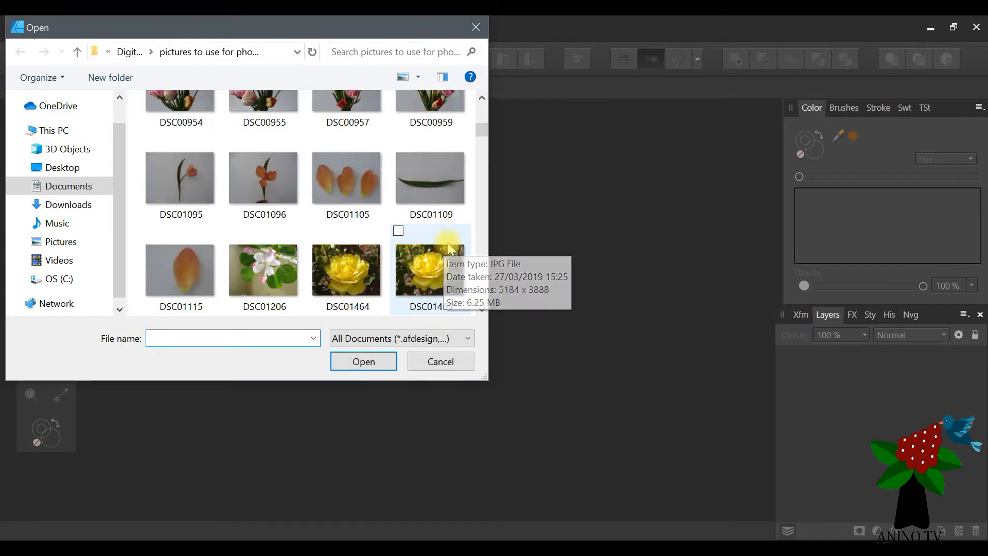
scroll(449, 247, "down", 5)
scroll(448, 246, "down", 10)
left_click(430, 170)
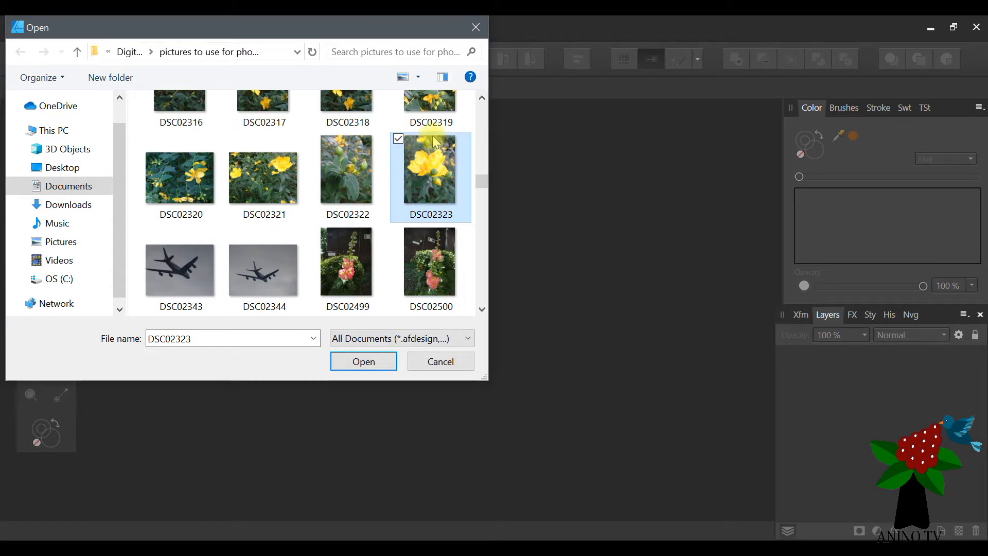
left_click(361, 364)
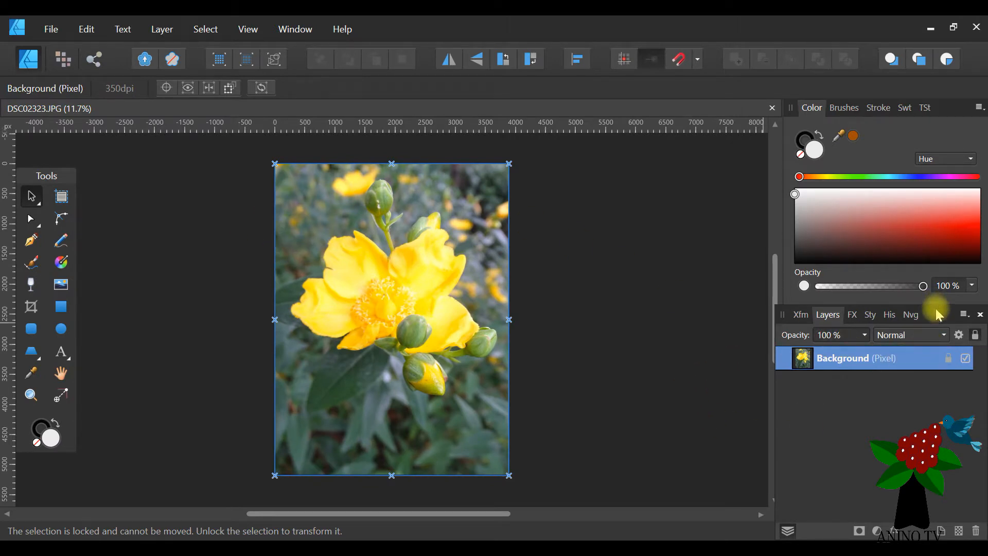
Step: Unlock the Background pixel layer of the flower photo
left_click_drag(935, 318, 223, 229)
left_click_drag(289, 323, 250, 237)
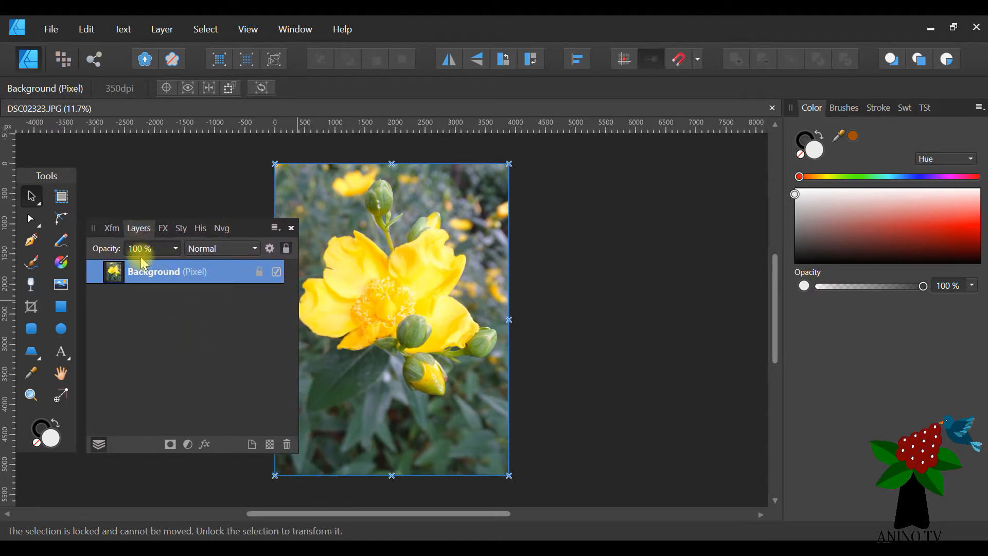
left_click(260, 274)
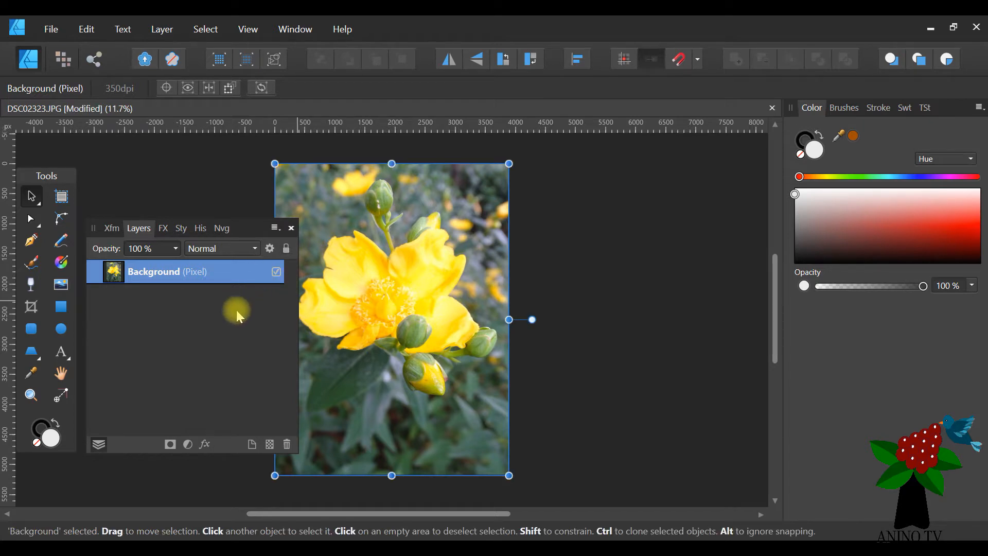
left_click_drag(244, 234, 942, 311)
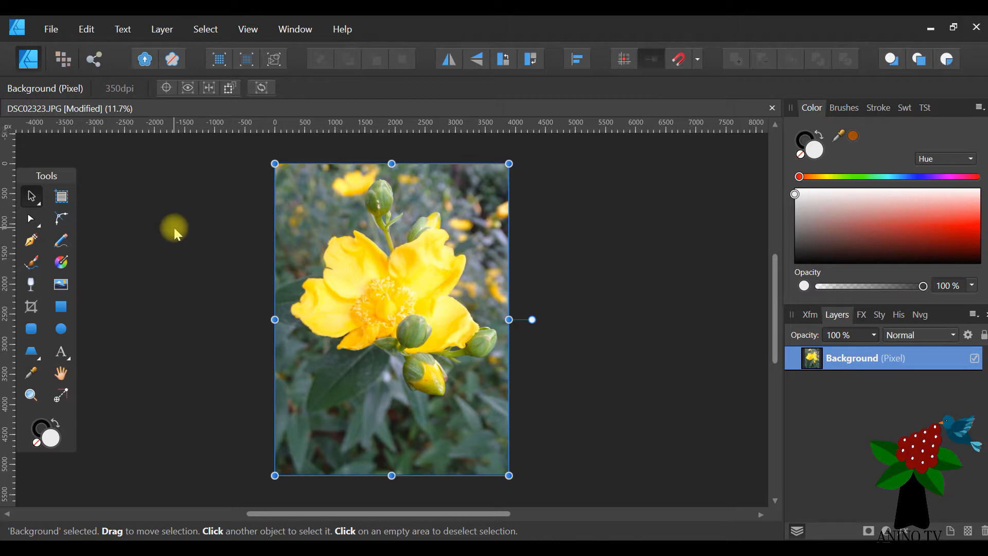
Step: In the Pixel Persona, use the Selection Brush to select the background around the yellow flower, its buds and the large leaf
left_click(64, 59)
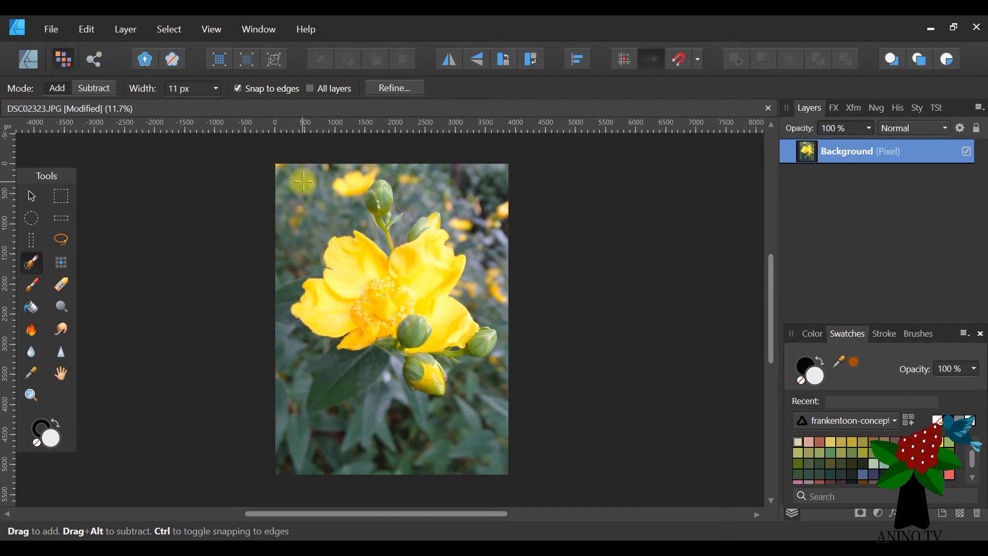
mouse_move(357, 174)
left_mouse_down()
mouse_move(362, 167)
mouse_move(334, 201)
mouse_move(291, 219)
mouse_move(288, 198)
mouse_move(270, 195)
mouse_move(379, 163)
mouse_move(352, 200)
mouse_move(383, 246)
mouse_move(355, 219)
mouse_move(295, 224)
mouse_move(354, 208)
mouse_move(351, 195)
mouse_move(348, 234)
mouse_move(291, 252)
mouse_move(321, 230)
left_mouse_up()
mouse_move(293, 278)
left_mouse_down()
mouse_move(284, 304)
mouse_move(291, 299)
mouse_move(282, 291)
left_mouse_up()
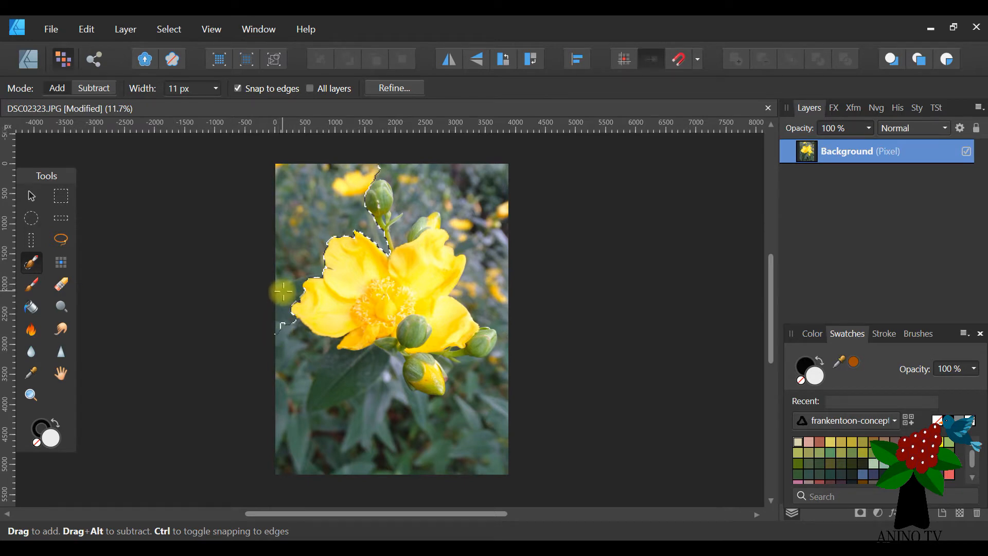
mouse_move(327, 346)
left_mouse_down()
mouse_move(287, 421)
mouse_move(287, 383)
mouse_move(306, 341)
mouse_move(304, 369)
mouse_move(280, 391)
mouse_move(297, 339)
mouse_move(285, 418)
left_mouse_up()
mouse_move(303, 383)
left_mouse_down()
mouse_move(292, 409)
mouse_move(291, 452)
mouse_move(301, 456)
mouse_move(326, 425)
mouse_move(319, 415)
mouse_move(373, 390)
mouse_move(399, 355)
mouse_move(405, 455)
left_mouse_up()
mouse_move(365, 494)
left_mouse_down()
mouse_move(389, 385)
mouse_move(331, 472)
mouse_move(380, 386)
mouse_move(405, 415)
mouse_move(391, 413)
mouse_move(395, 471)
mouse_move(404, 410)
mouse_move(450, 426)
mouse_move(411, 396)
mouse_move(460, 461)
mouse_move(432, 417)
mouse_move(440, 412)
mouse_move(523, 443)
mouse_move(406, 425)
mouse_move(399, 438)
mouse_move(449, 404)
mouse_move(453, 371)
mouse_move(442, 357)
mouse_move(524, 379)
mouse_move(474, 367)
mouse_move(503, 427)
mouse_move(462, 360)
mouse_move(464, 373)
mouse_move(477, 362)
mouse_move(491, 367)
mouse_move(505, 317)
mouse_move(501, 310)
mouse_move(496, 352)
mouse_move(499, 319)
mouse_move(480, 317)
mouse_move(456, 294)
mouse_move(494, 270)
mouse_move(474, 267)
mouse_move(464, 288)
mouse_move(518, 219)
mouse_move(476, 275)
mouse_move(470, 301)
mouse_move(455, 290)
mouse_move(494, 270)
mouse_move(473, 286)
mouse_move(501, 221)
mouse_move(472, 288)
mouse_move(494, 232)
mouse_move(481, 252)
mouse_move(478, 239)
mouse_move(466, 252)
mouse_move(447, 205)
mouse_move(478, 165)
mouse_move(466, 175)
mouse_move(470, 221)
mouse_move(524, 184)
mouse_move(453, 181)
mouse_move(465, 169)
mouse_move(419, 201)
mouse_move(400, 236)
left_mouse_up()
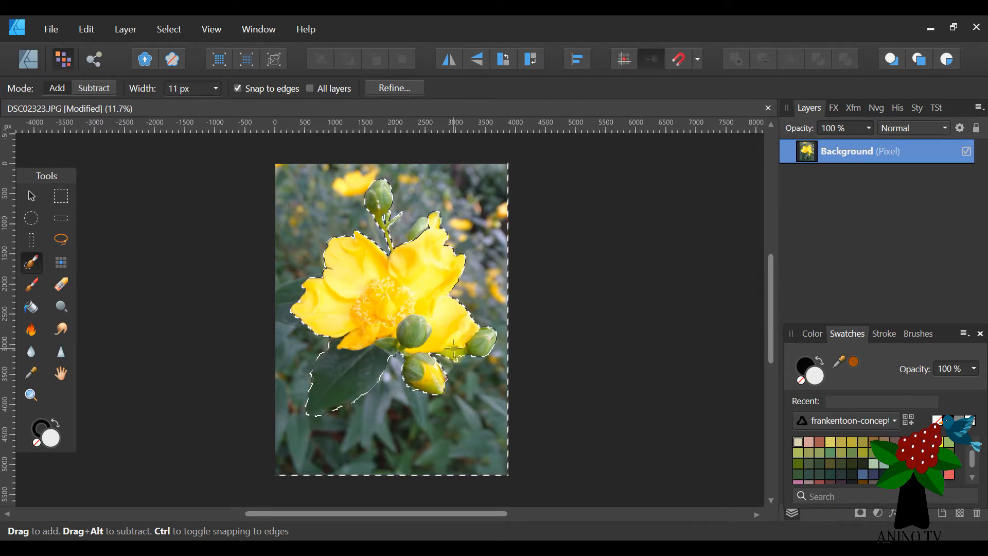
left_click_drag(453, 349, 459, 357)
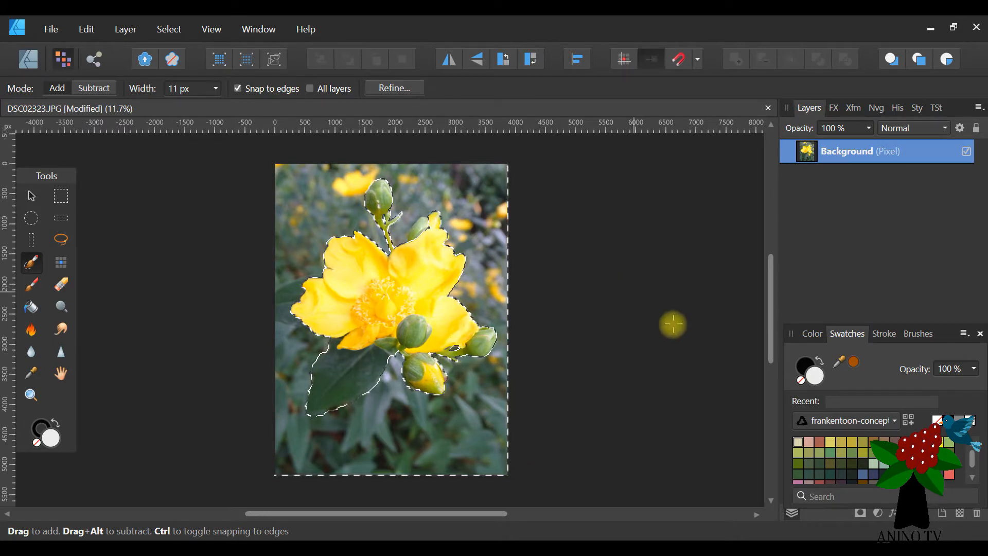
Step: Zoom in to 50% and refine the background selection along the edges of the large dark leaf with the Selection Brush
left_click(31, 395)
left_click_drag(354, 437, 375, 431)
left_click_drag(447, 408, 562, 360)
left_click(273, 409)
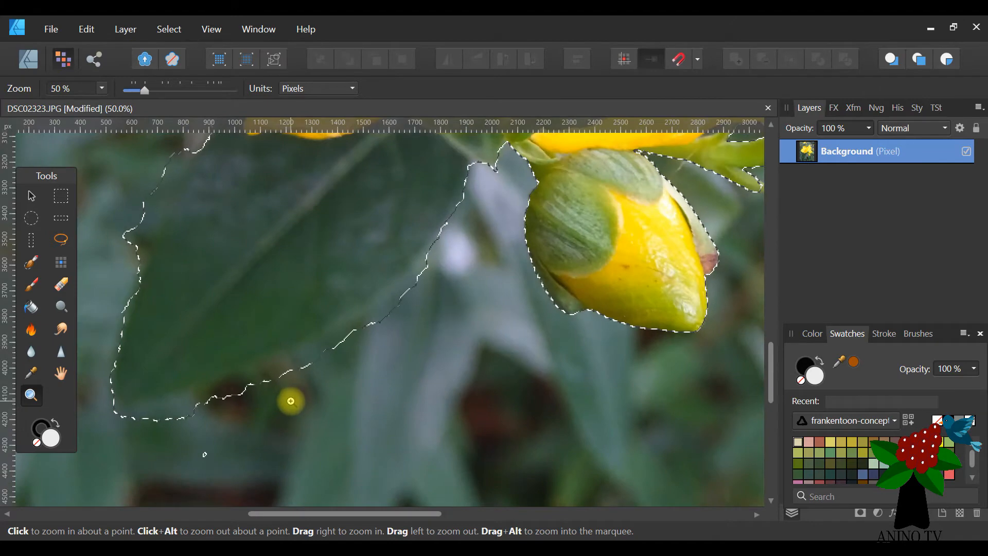
left_click_drag(770, 372, 772, 355)
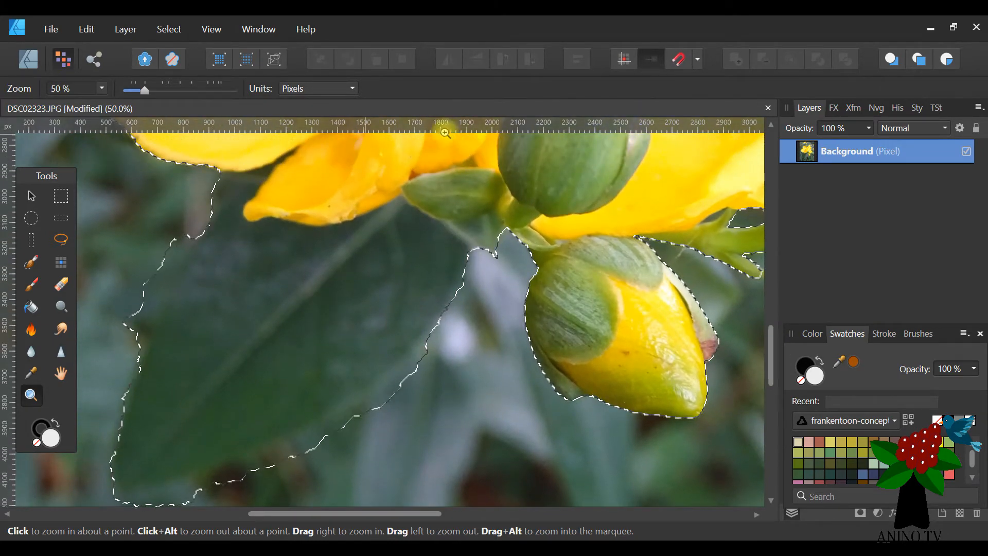
left_click(33, 263)
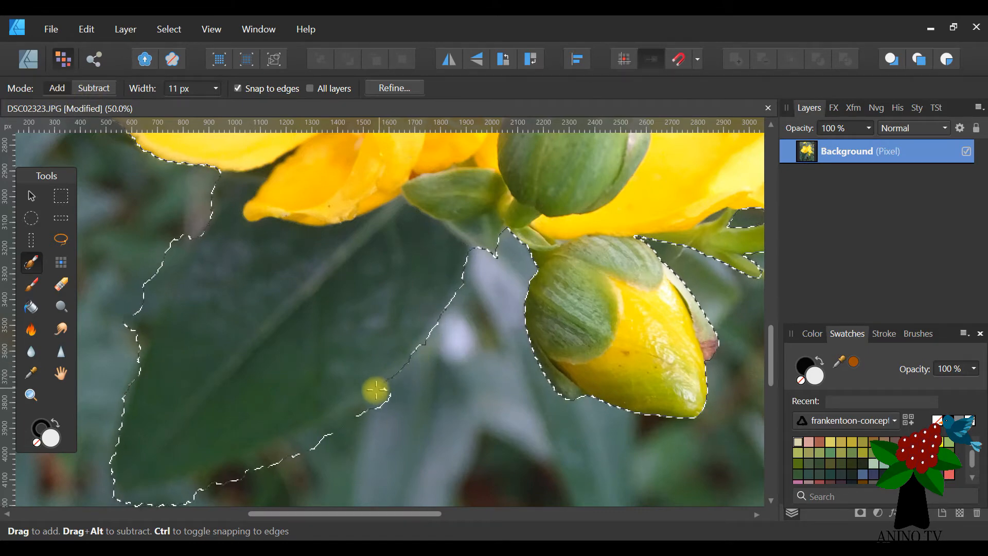
mouse_move(357, 401)
left_mouse_down()
mouse_move(282, 450)
mouse_move(115, 496)
mouse_move(157, 494)
mouse_move(340, 428)
mouse_move(397, 394)
mouse_move(342, 419)
mouse_move(371, 395)
left_mouse_up()
left_click_drag(407, 360, 431, 333)
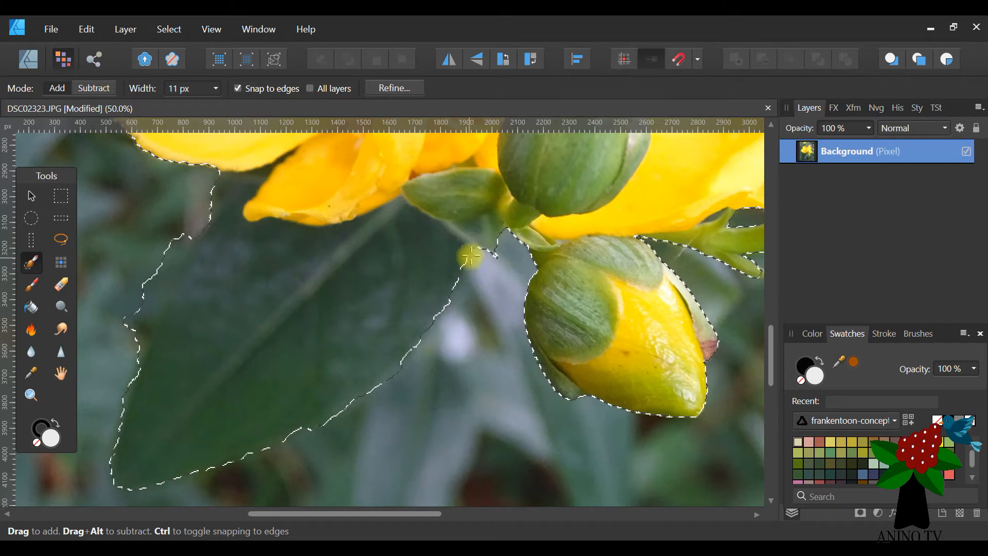
mouse_move(376, 383)
left_mouse_down()
mouse_move(395, 369)
mouse_move(356, 402)
left_mouse_up()
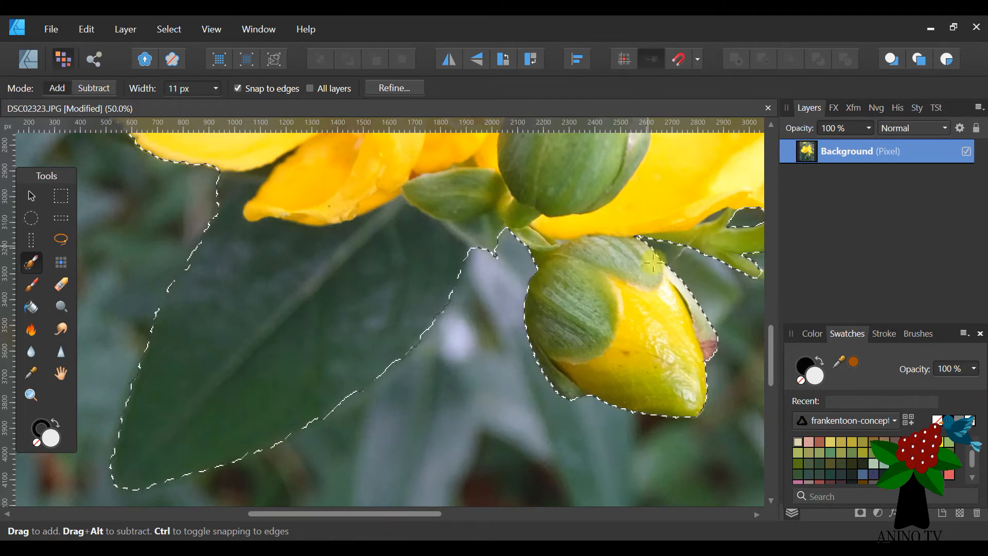
Step: Refine the background selection around the stem tip and the small gap between the lower petal and the bud stem
left_click_drag(416, 514, 576, 516)
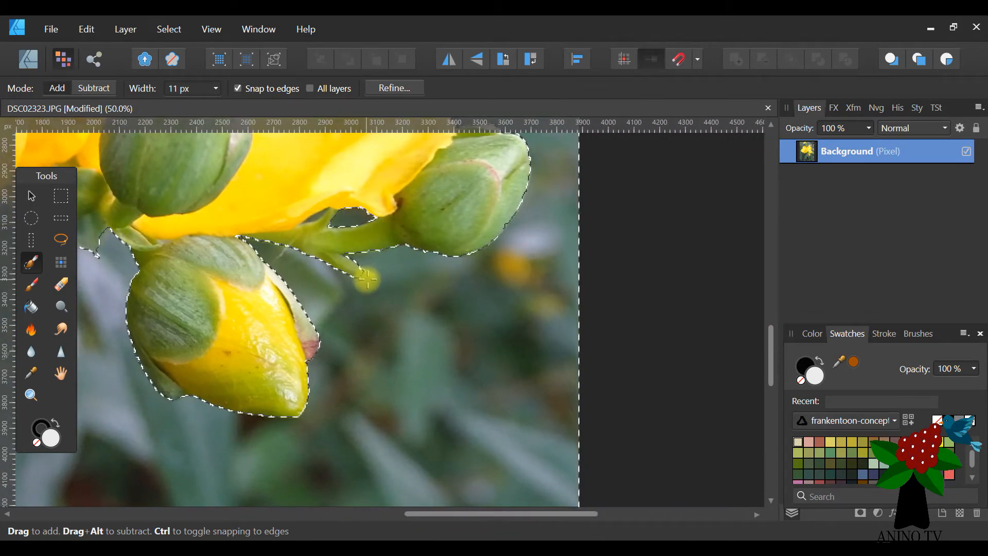
left_click_drag(362, 274, 369, 274)
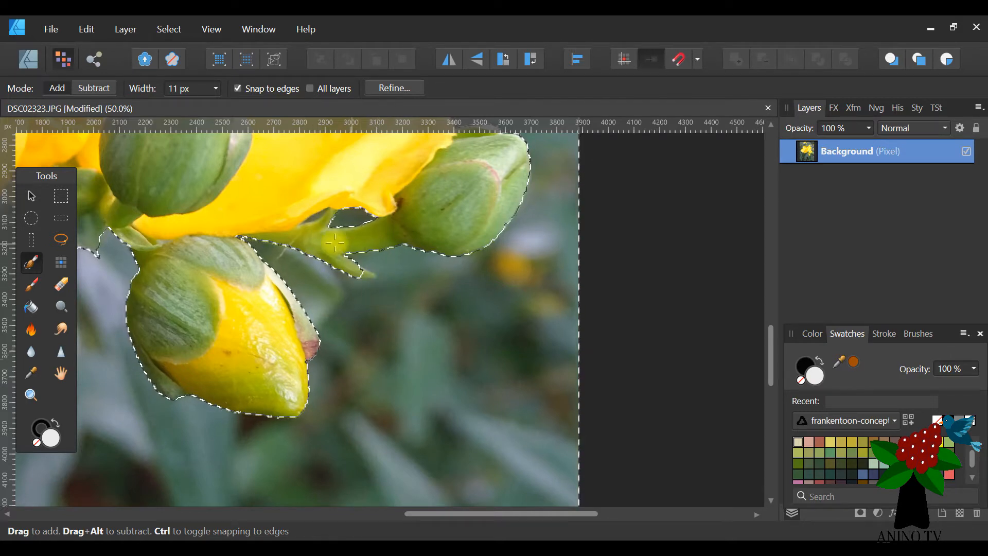
left_click(93, 88)
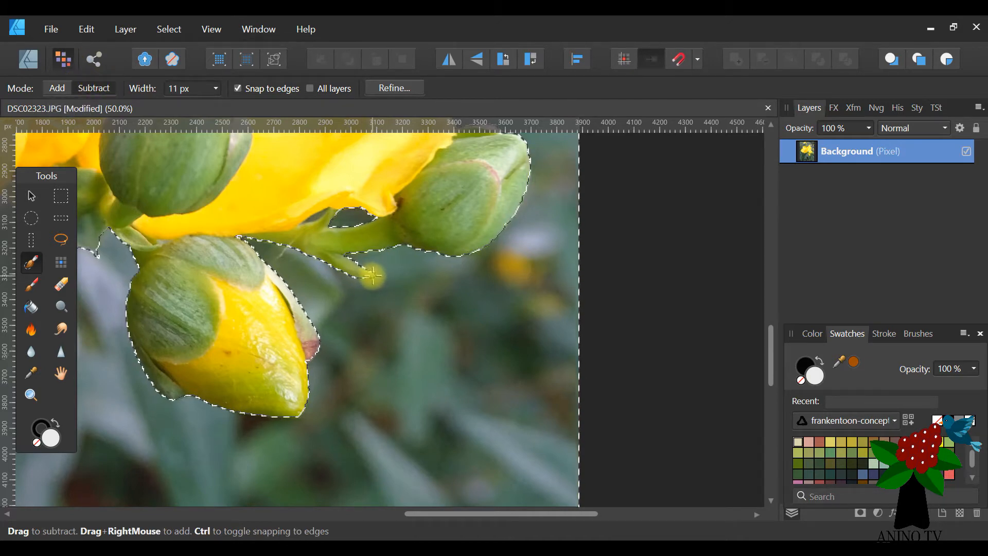
scroll(368, 275, "up", 5)
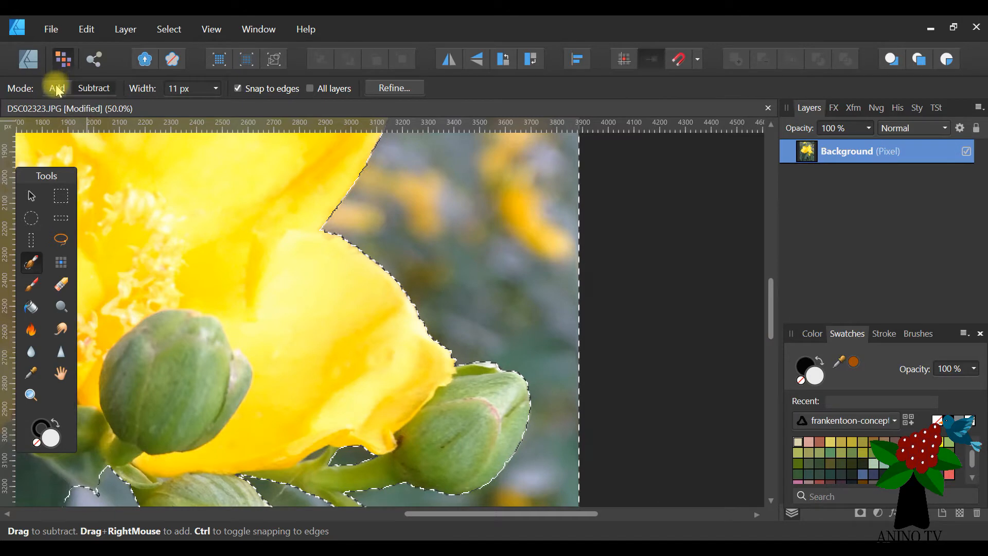
left_click(57, 87)
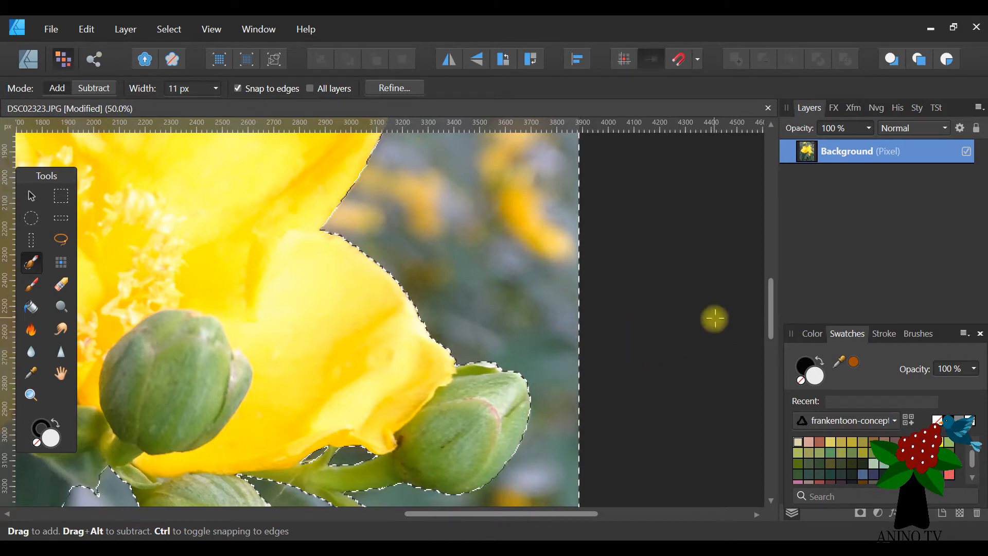
left_click_drag(767, 318, 767, 257)
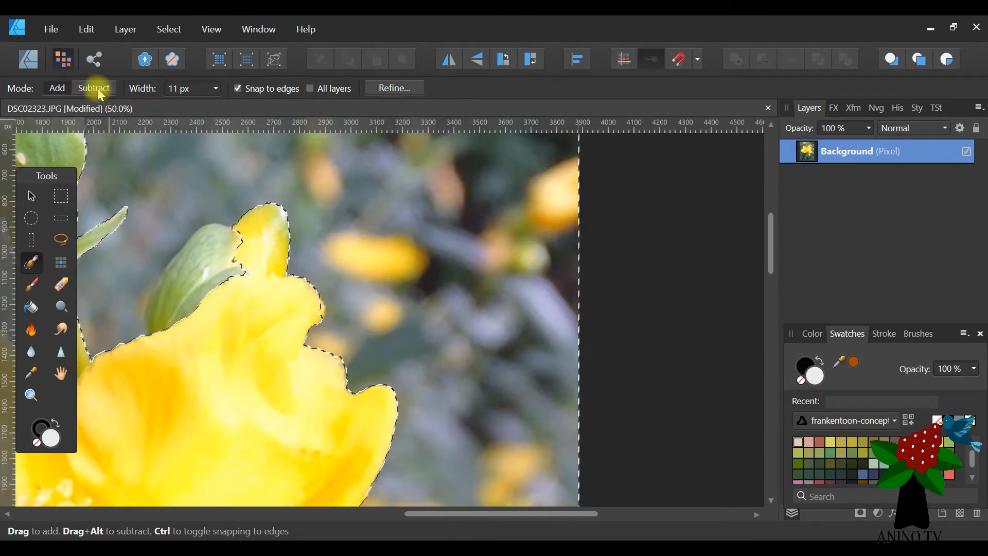
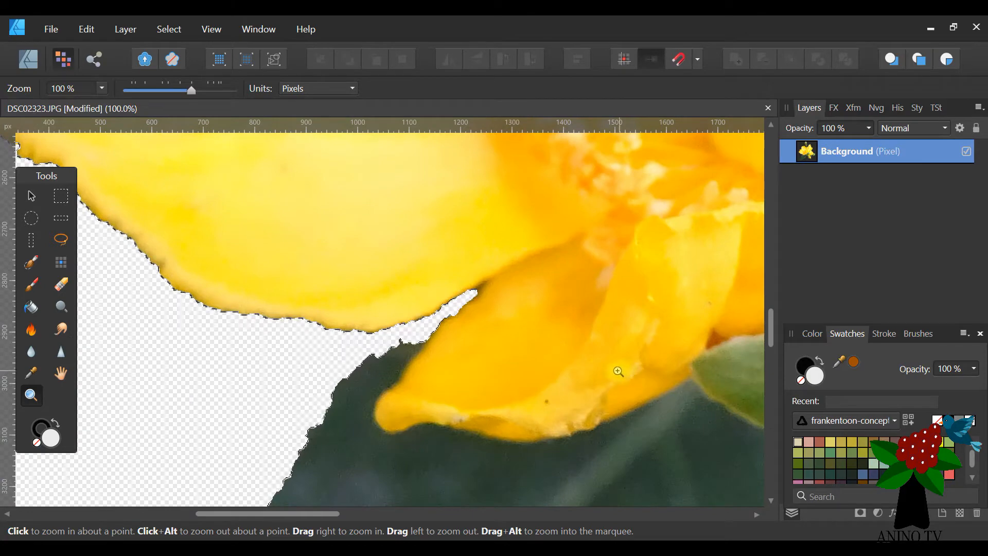
Step: Check the cut-out edges down to the leaf tip, clear the selection and activate the Move tool
scroll(440, 353, "down", 3)
scroll(433, 316, "down", 15)
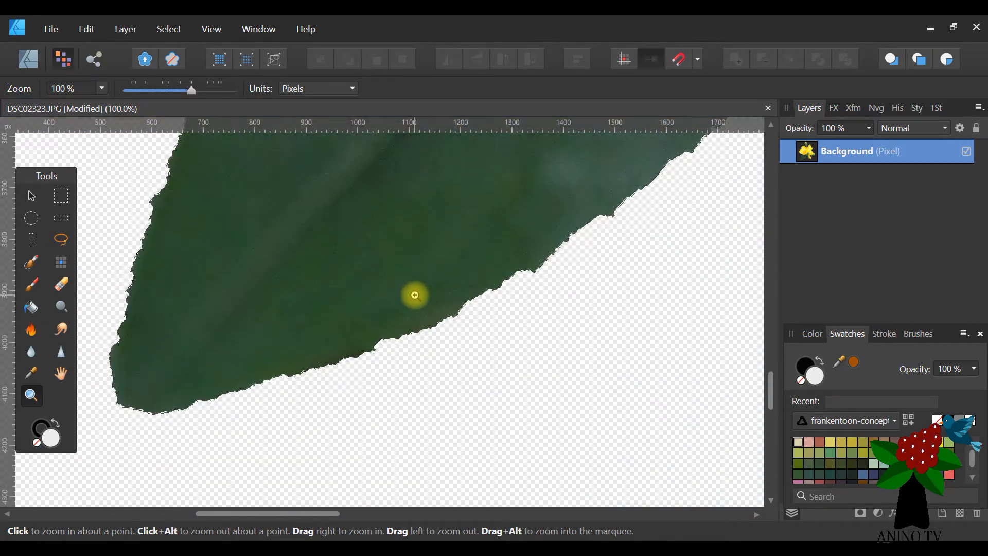
key("ctrl+0")
left_click(168, 29)
left_click(123, 62)
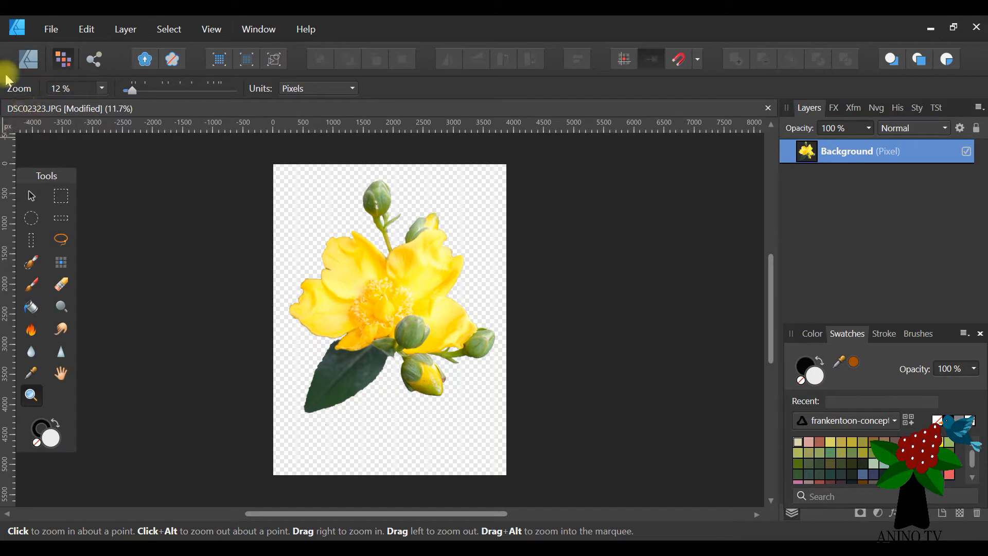
left_click(33, 196)
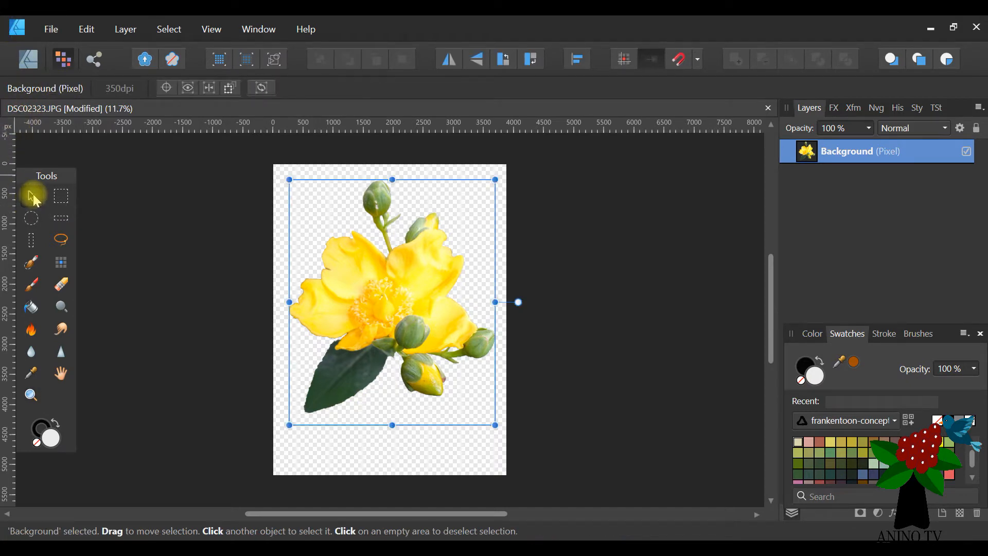
Step: Save the cut-out as an Affinity file named "yellow flower for corners"
left_click(50, 32)
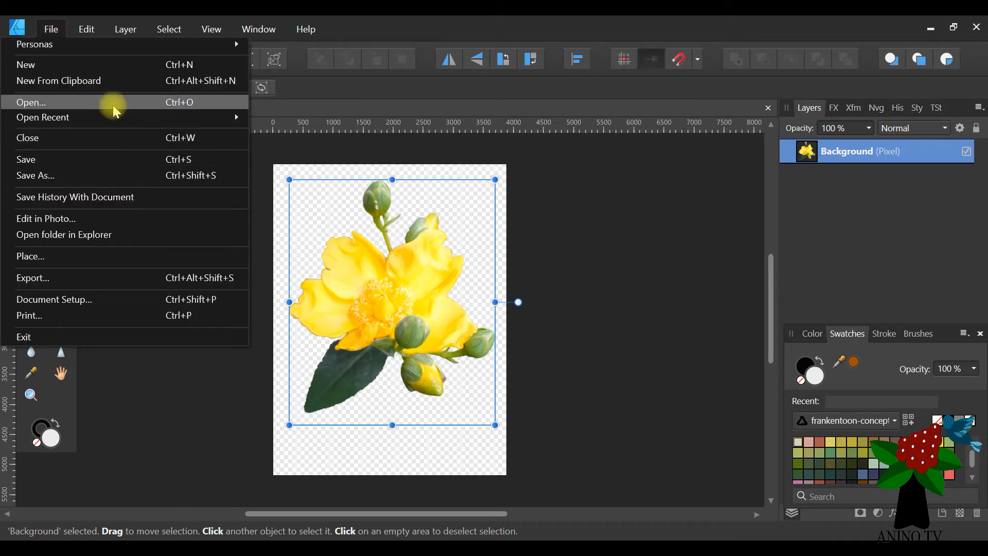
left_click(99, 177)
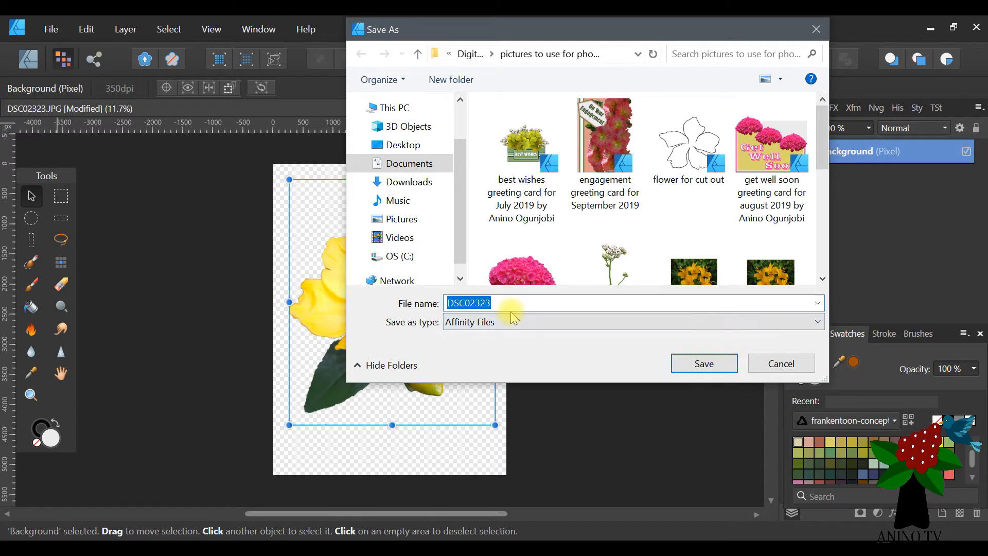
type("y")
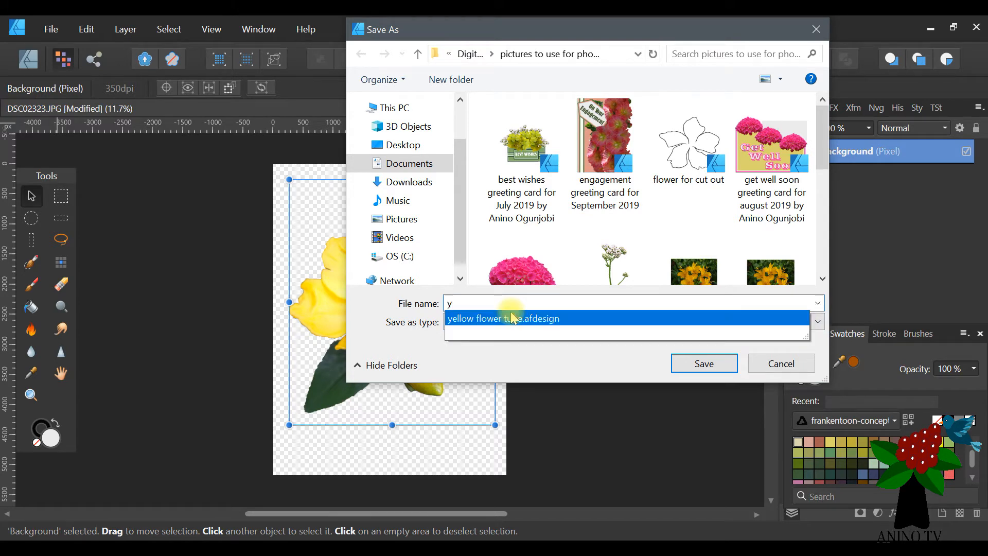
type("ellow")
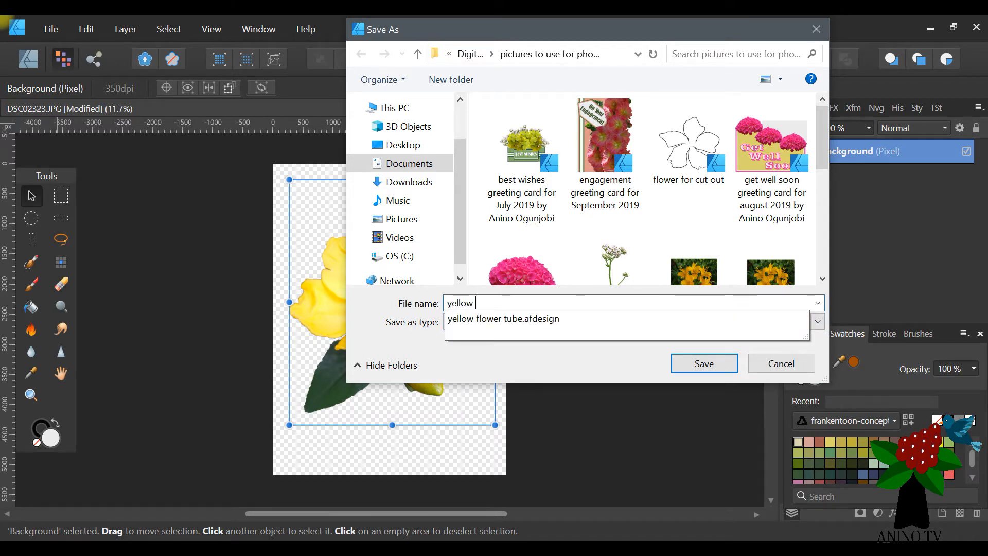
type(" flower for corners")
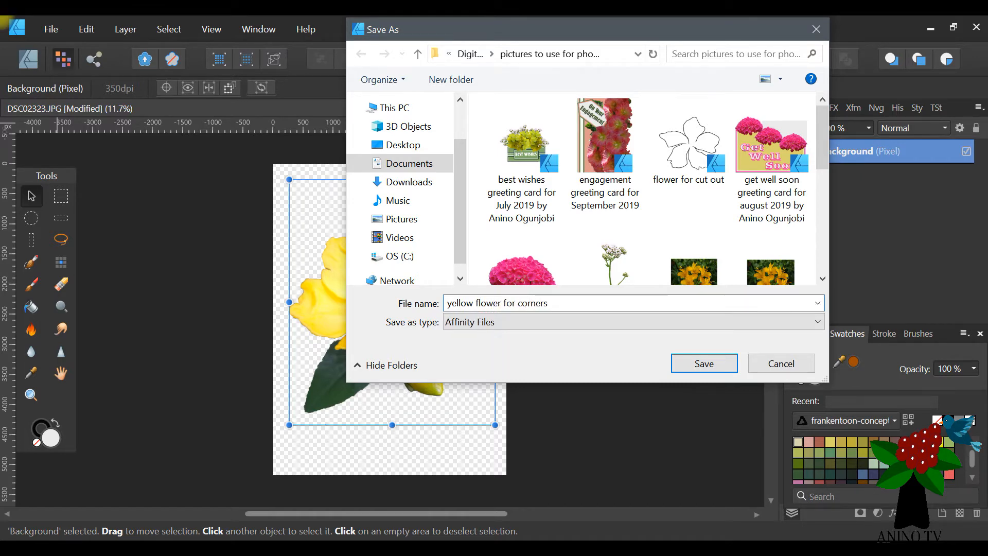
key("Return")
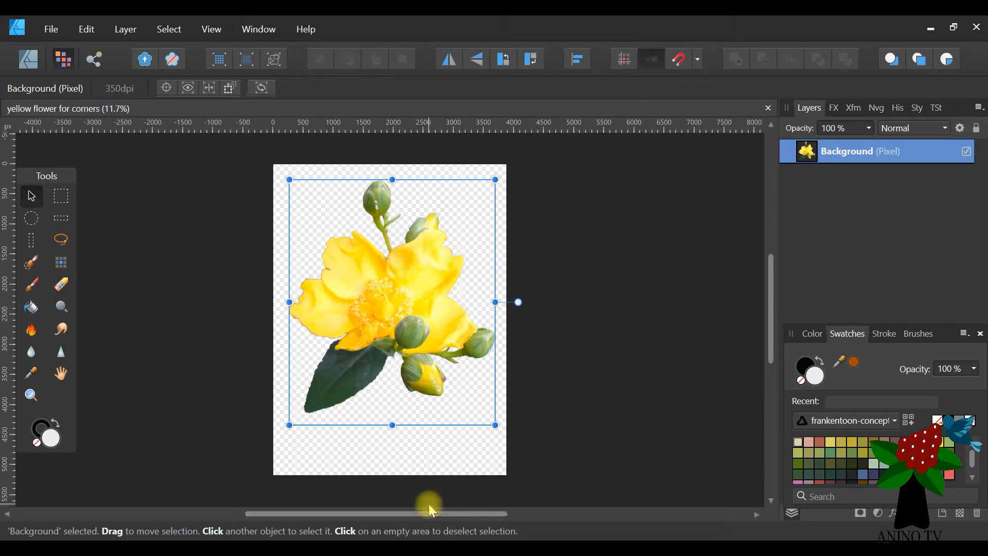
Step: Create a new print document 8 in wide by 8 in high at 300 DPI, with inches as the document units
left_click_drag(431, 513, 532, 525)
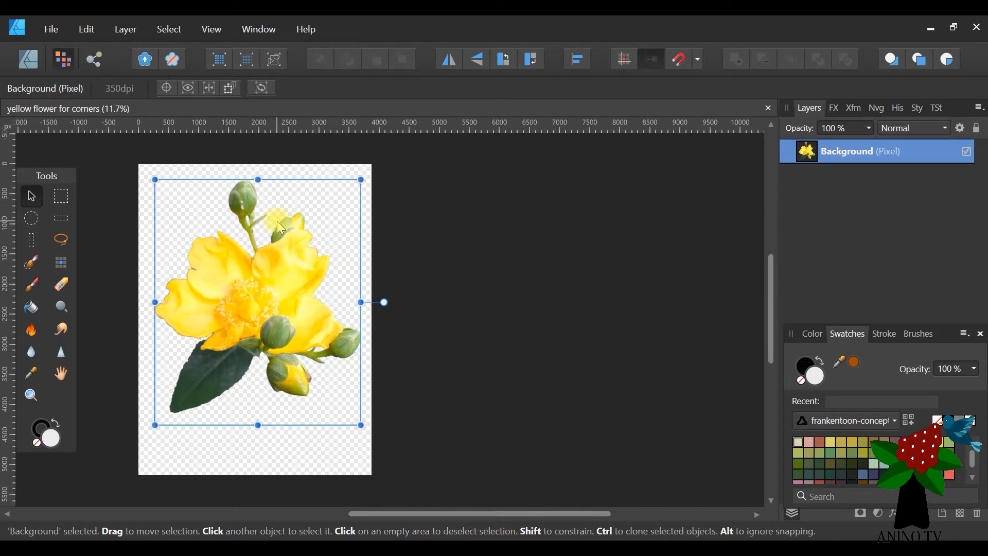
key("ctrl+n")
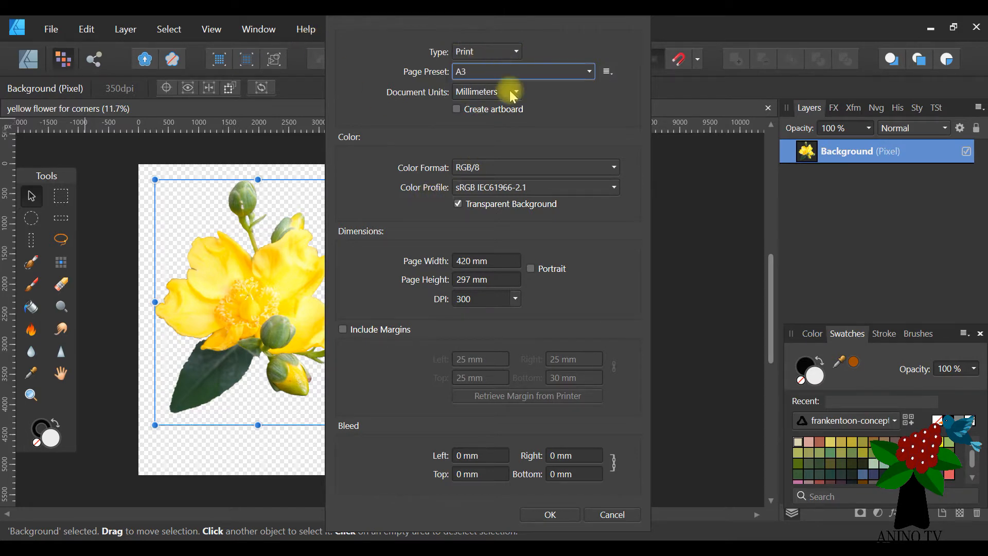
left_click(525, 72)
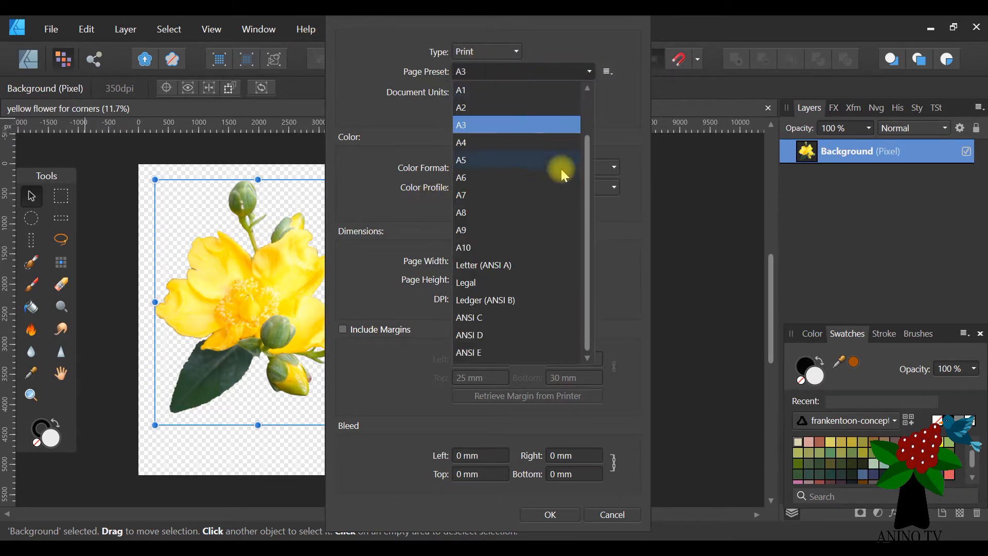
left_click(471, 90)
left_click(487, 92)
left_click(474, 162)
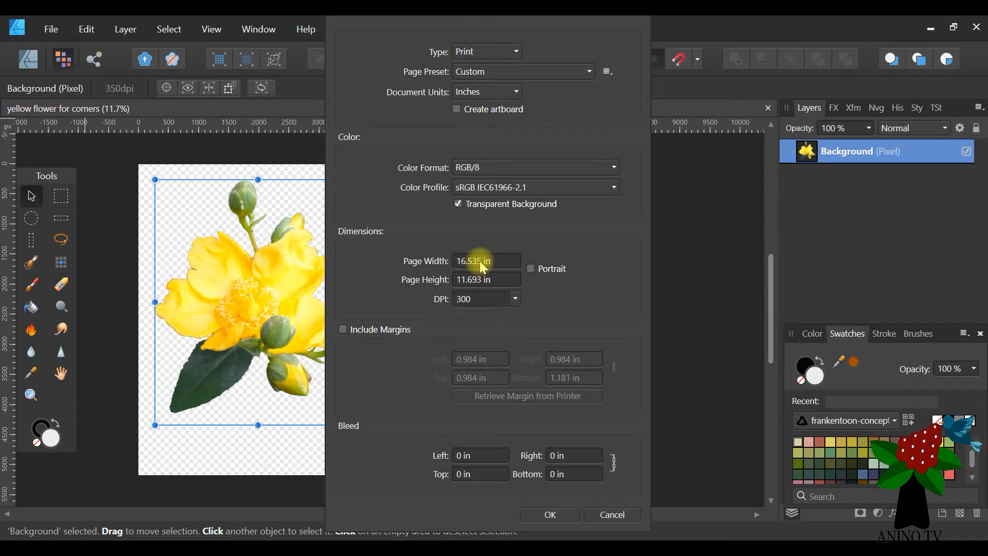
left_click(481, 260)
type("8")
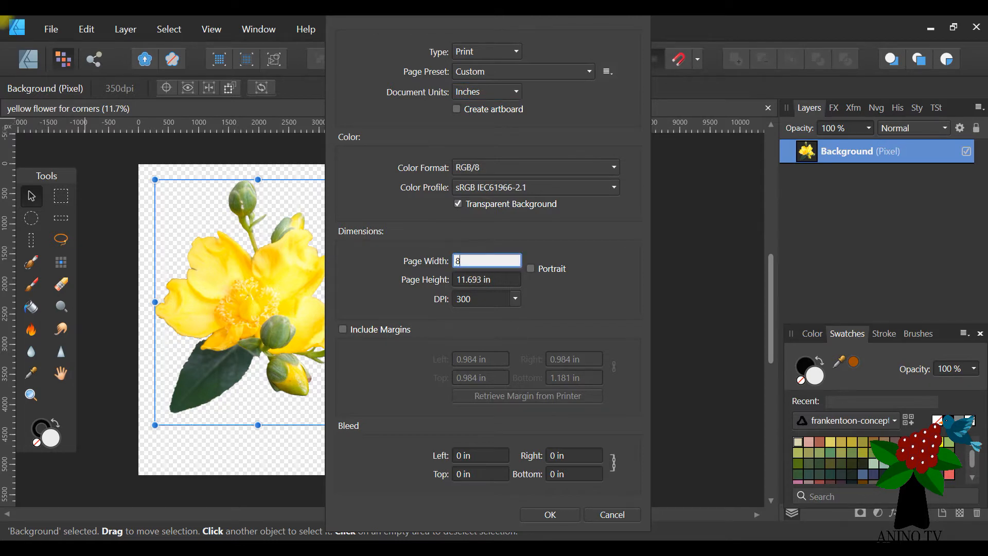
left_click(473, 280)
type("8")
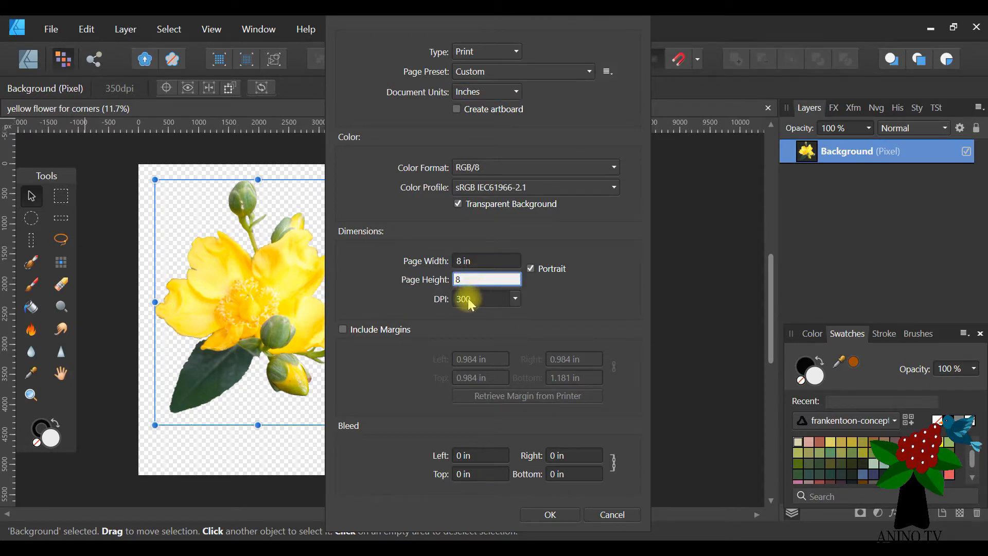
key("Return")
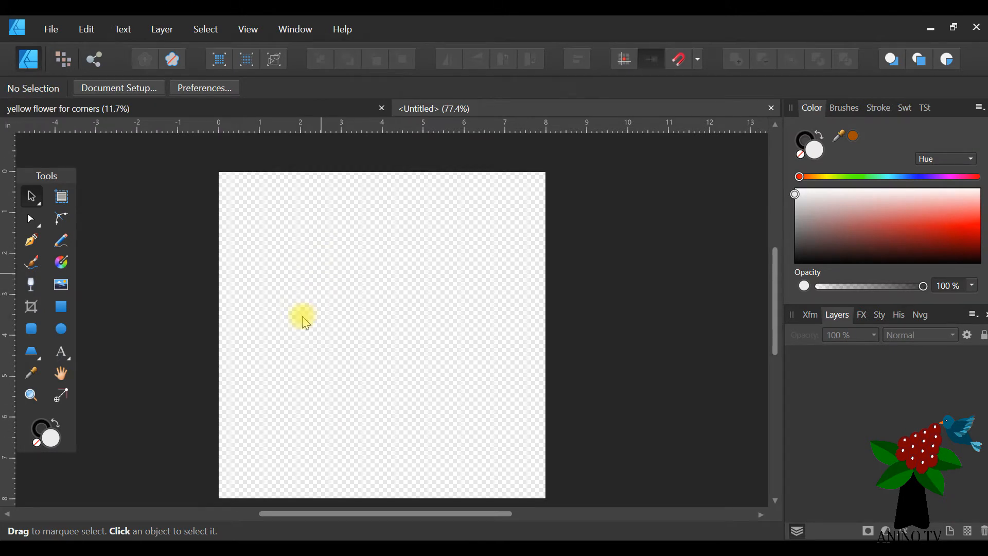
Step: Draw a rectangle slightly larger than the page so it covers the whole canvas, and fill it dark red
left_click_drag(496, 513, 482, 515)
scroll(576, 444, "down", 1)
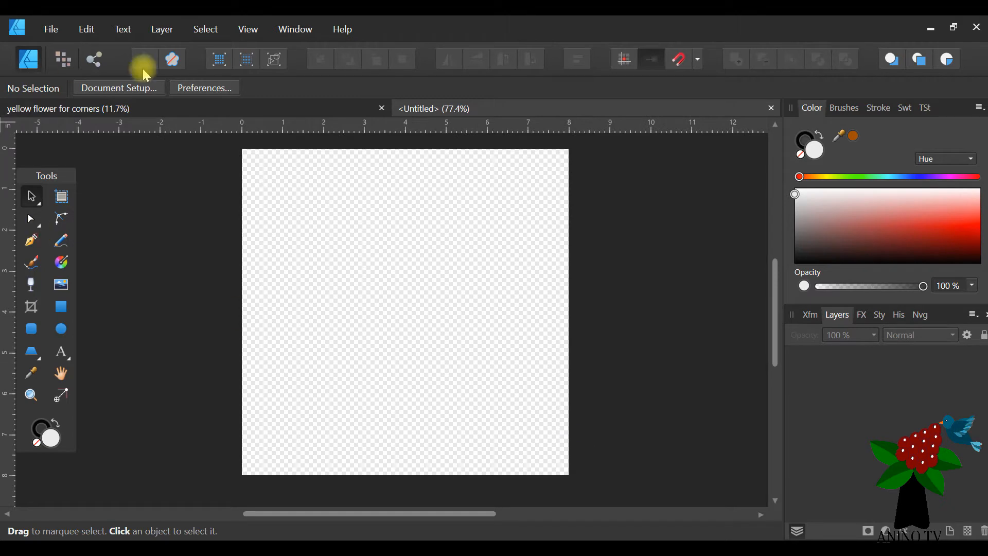
left_click(62, 307)
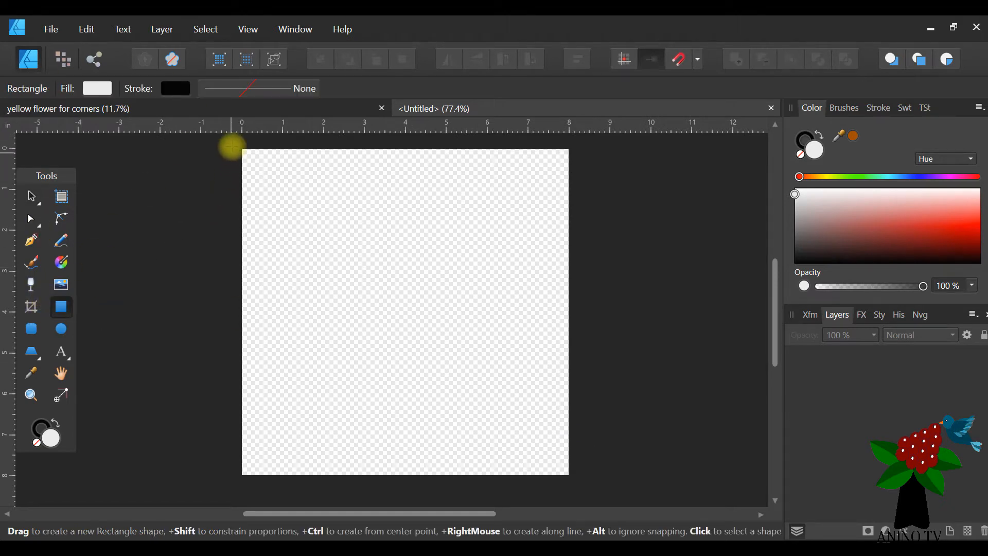
left_click_drag(233, 142, 583, 489)
scroll(576, 489, "down", 3)
left_click_drag(580, 434, 579, 427)
scroll(628, 426, "up", 3)
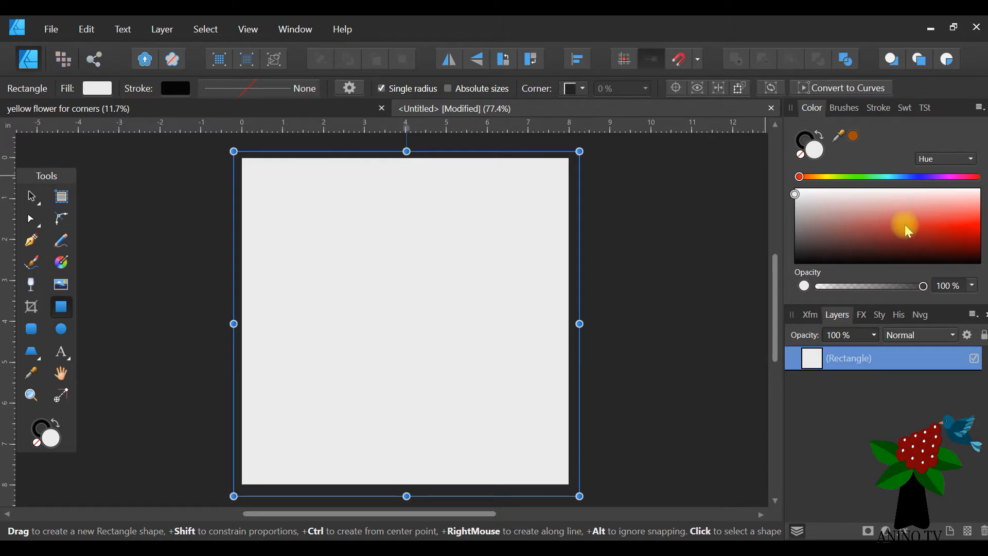
left_click(931, 233)
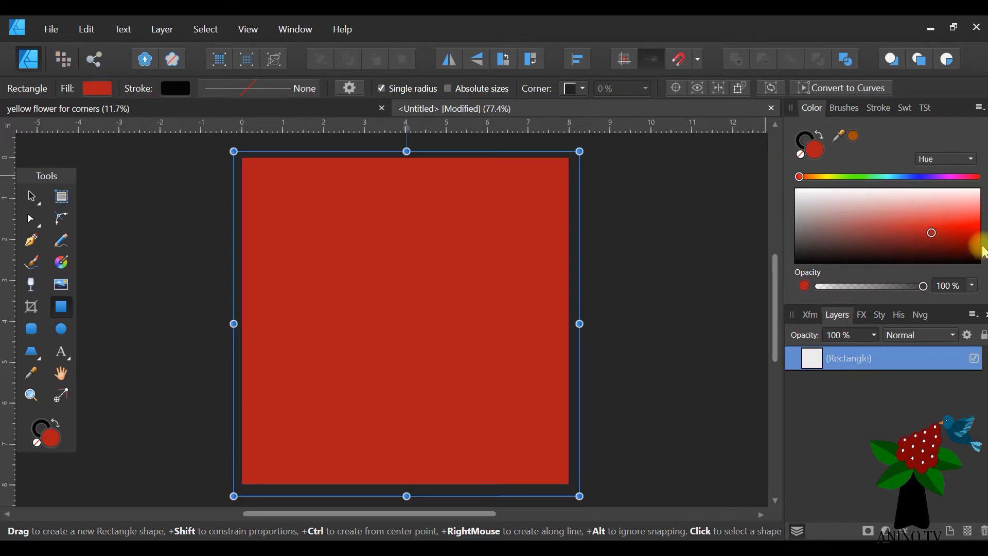
left_click(945, 240)
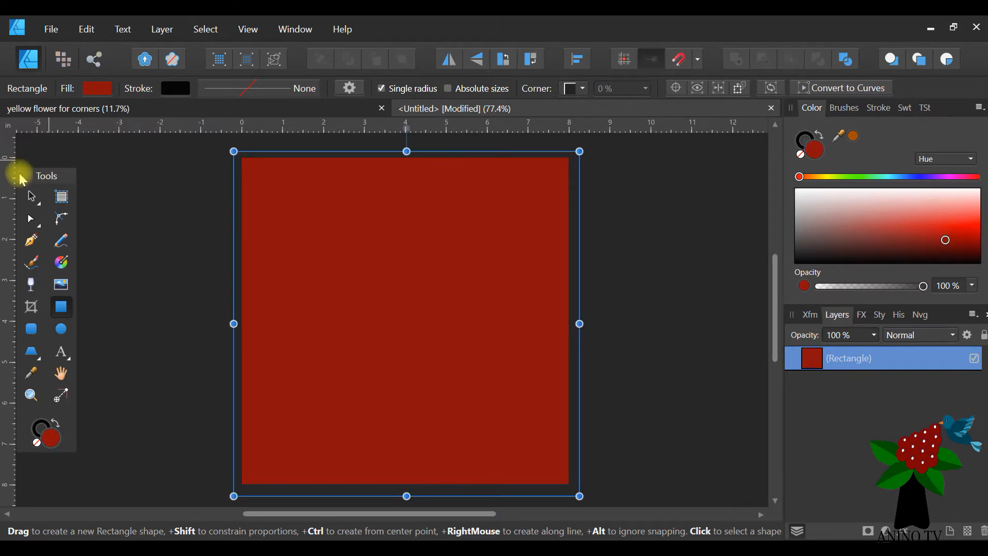
Step: Set the red rectangle's size to 8 by 8 in and its position to X 0 in, Y 0 in
left_click(29, 196)
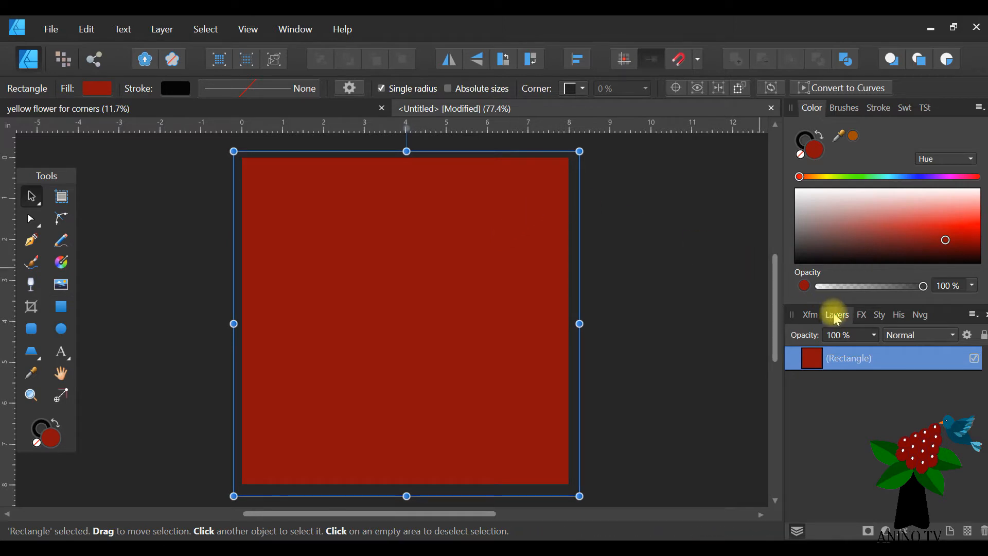
left_click_drag(950, 320, 311, 194)
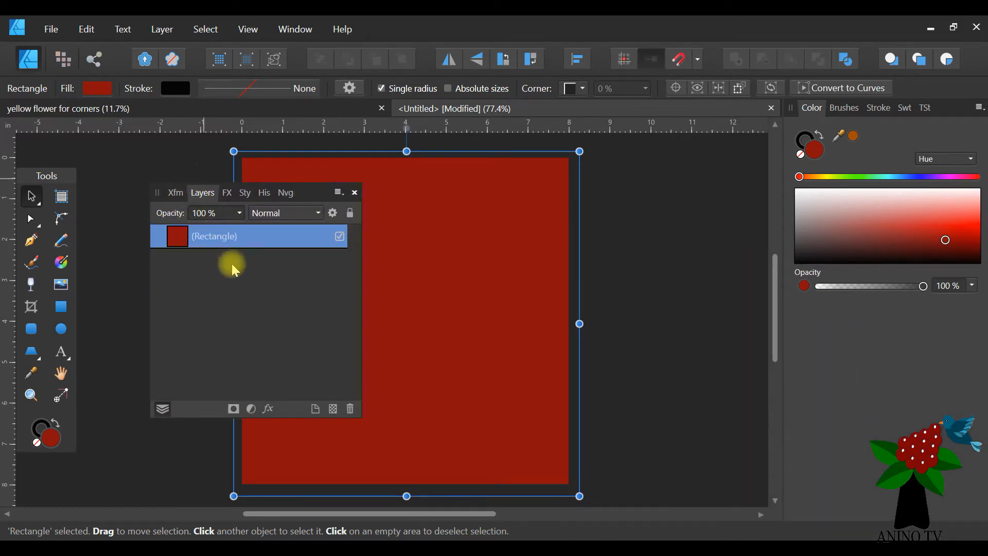
left_click(175, 194)
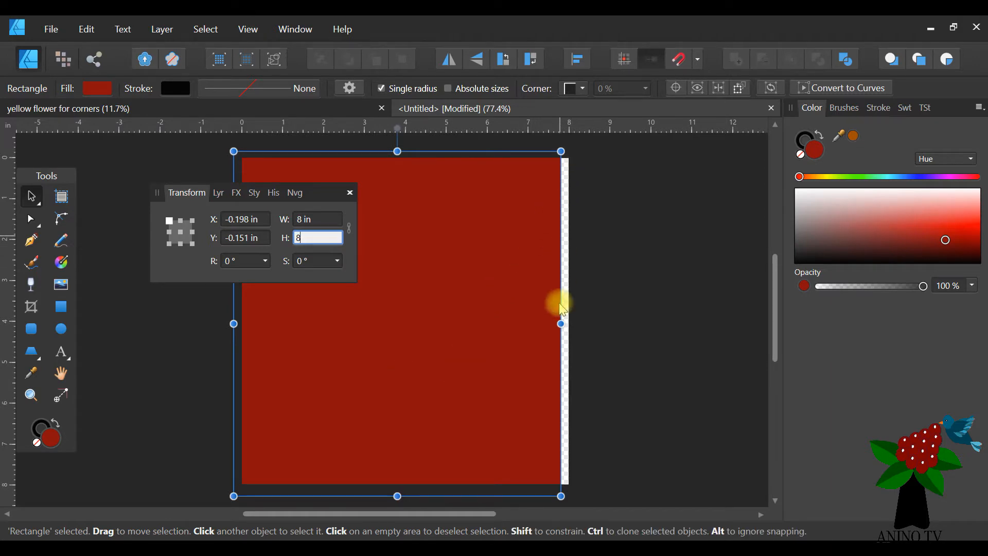
left_click(240, 218)
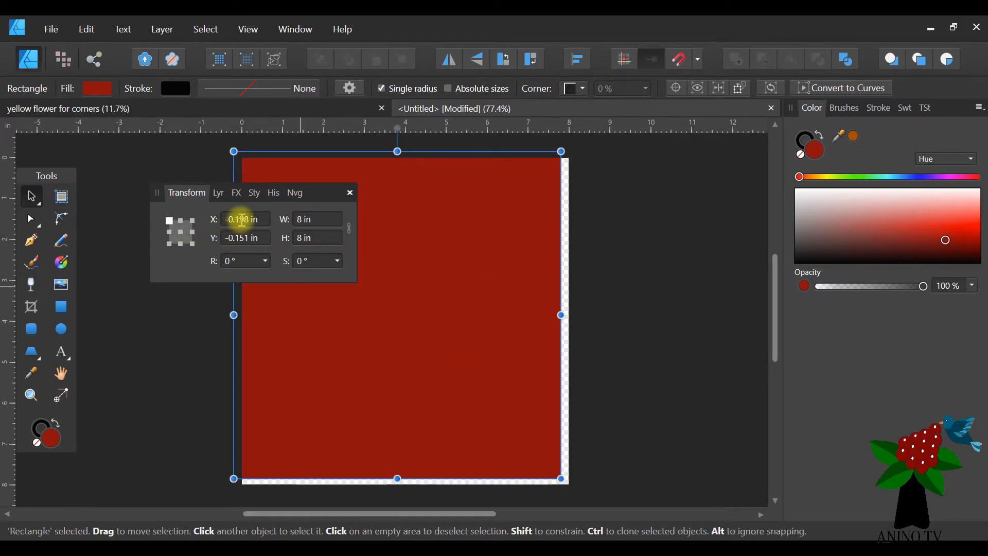
type("0")
key("Tab")
type("0")
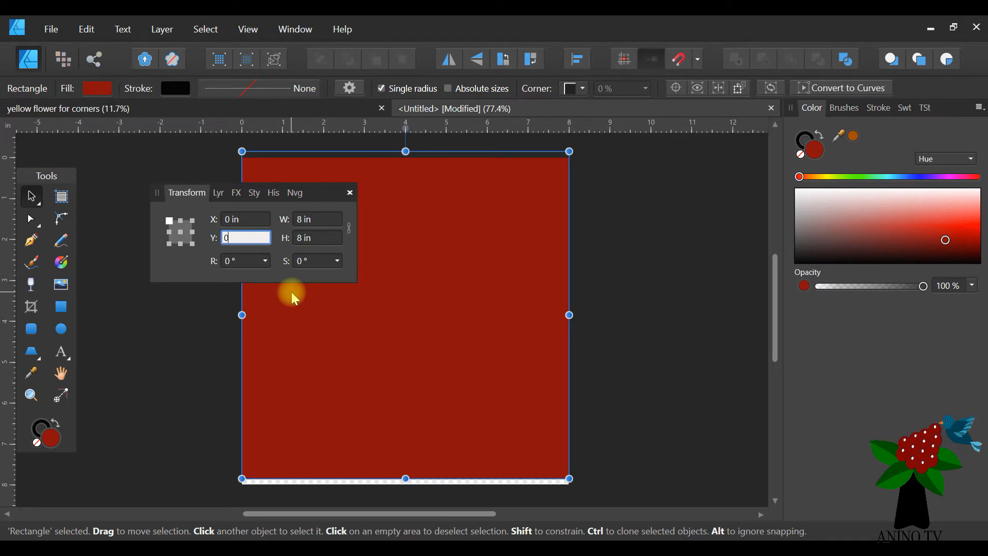
left_click(255, 219)
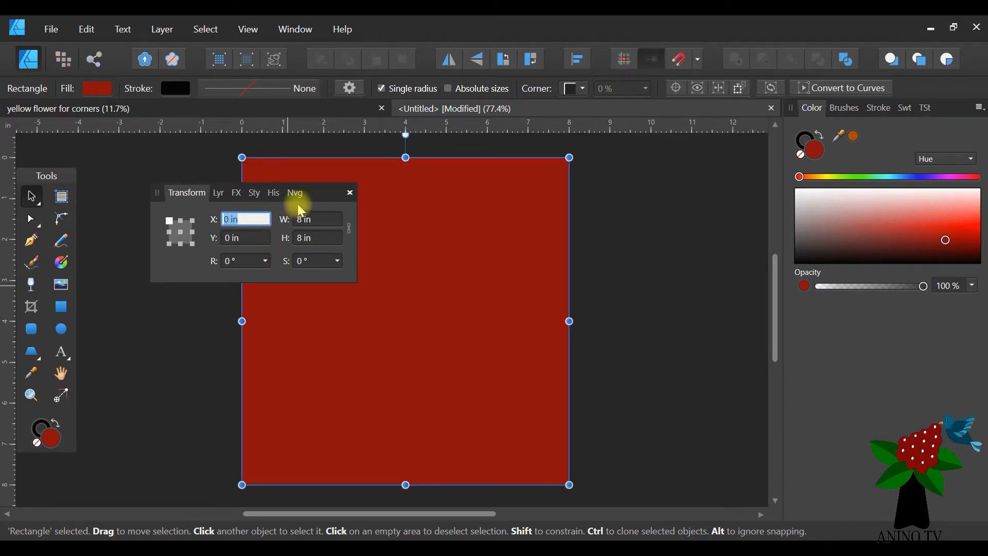
Step: Duplicate the red rectangle's layer and change the fill of the upper copy to white
left_click_drag(309, 193, 898, 339)
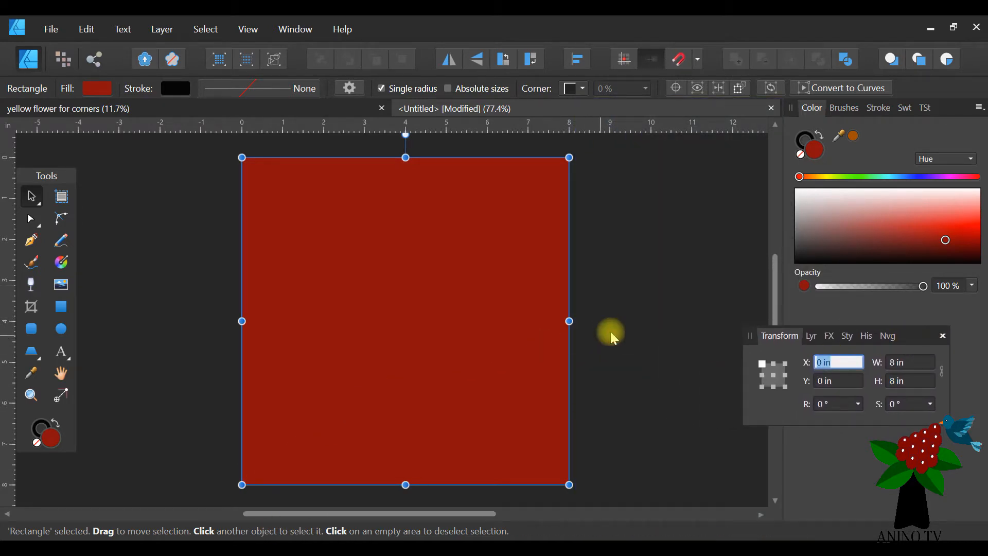
left_click(817, 343)
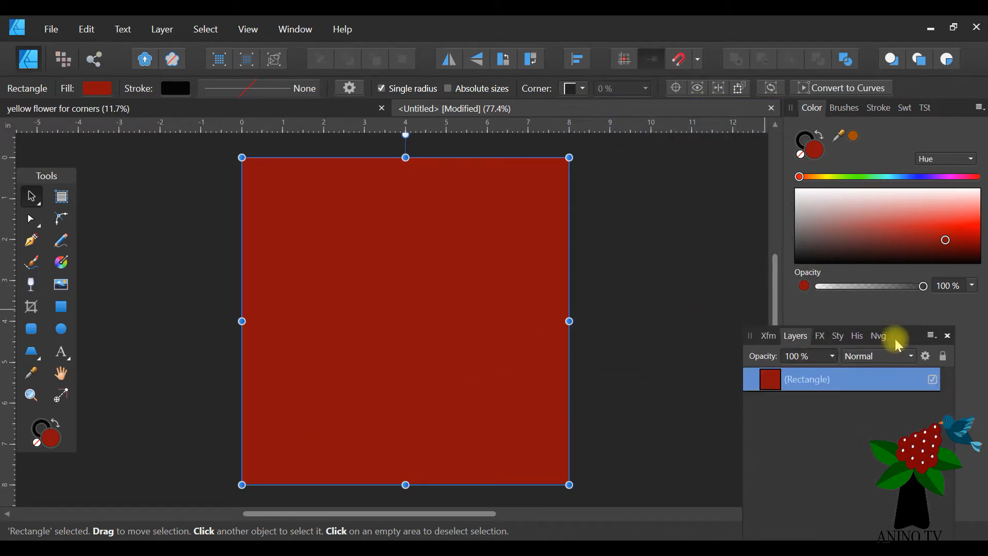
left_click_drag(936, 334, 888, 327)
right_click(799, 380)
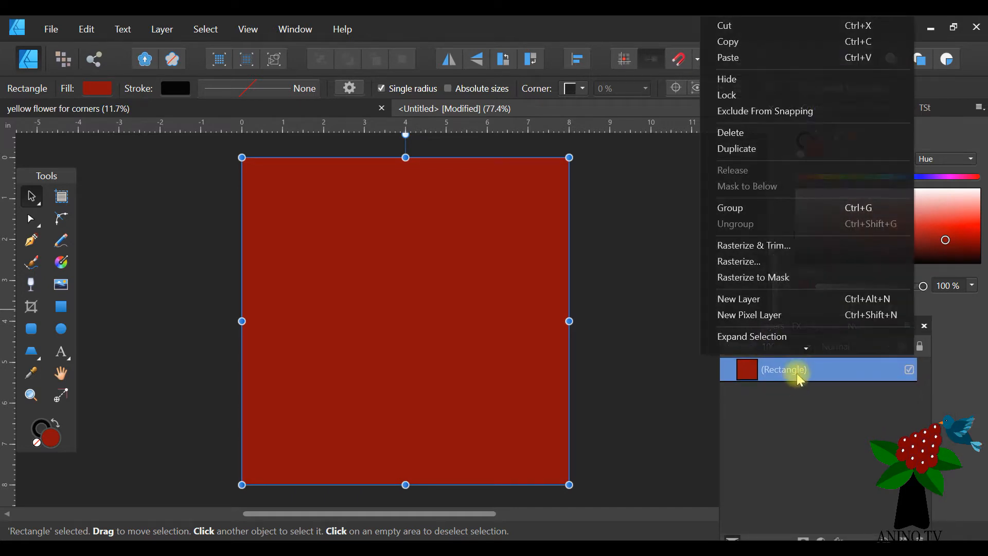
left_click(773, 146)
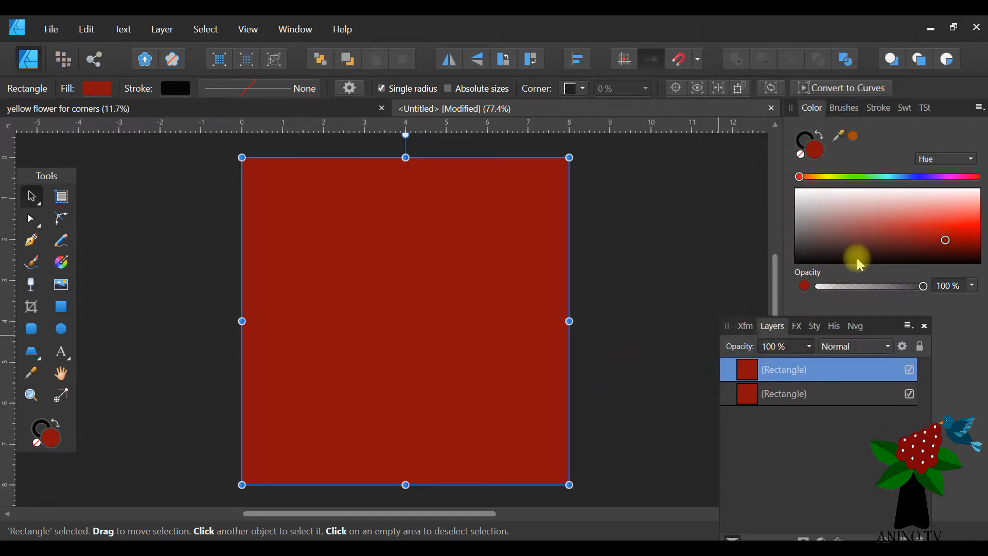
left_click_drag(844, 223, 794, 190)
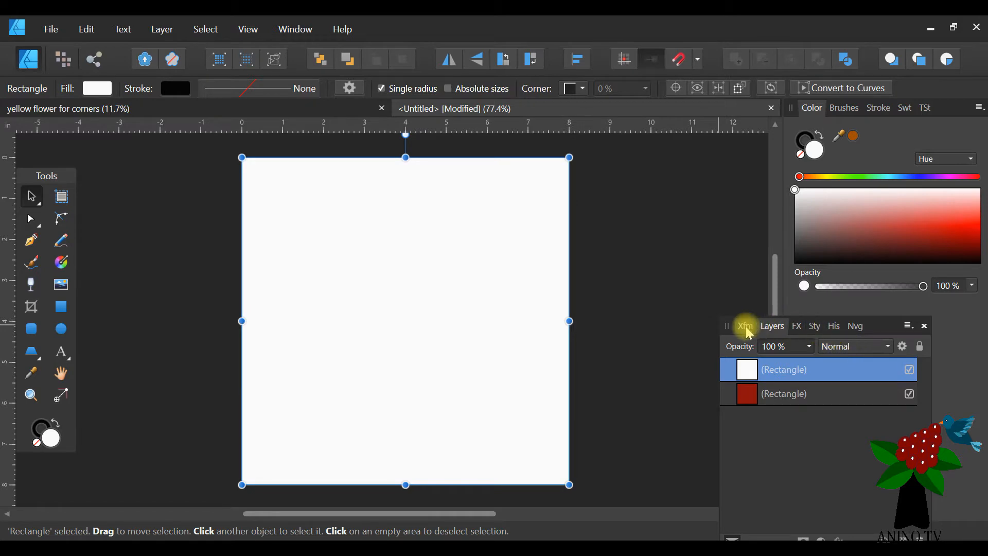
Step: Resize the white rectangle to 7.8 by 7.8 in and move it to about 0.09 in from the page's upper and left edges
left_click_drag(877, 326, 857, 315)
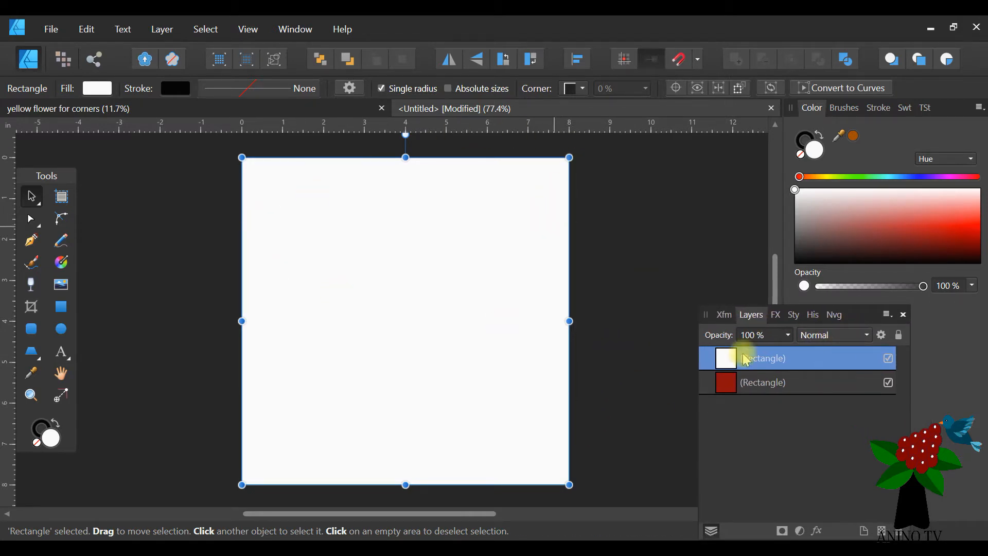
left_click_drag(859, 315, 756, 319)
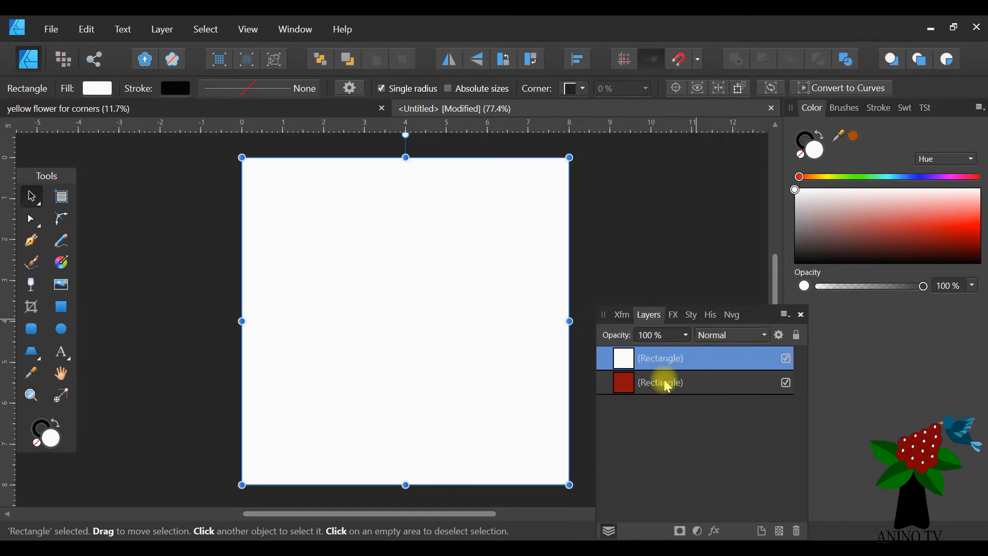
left_click(621, 314)
left_click(690, 341)
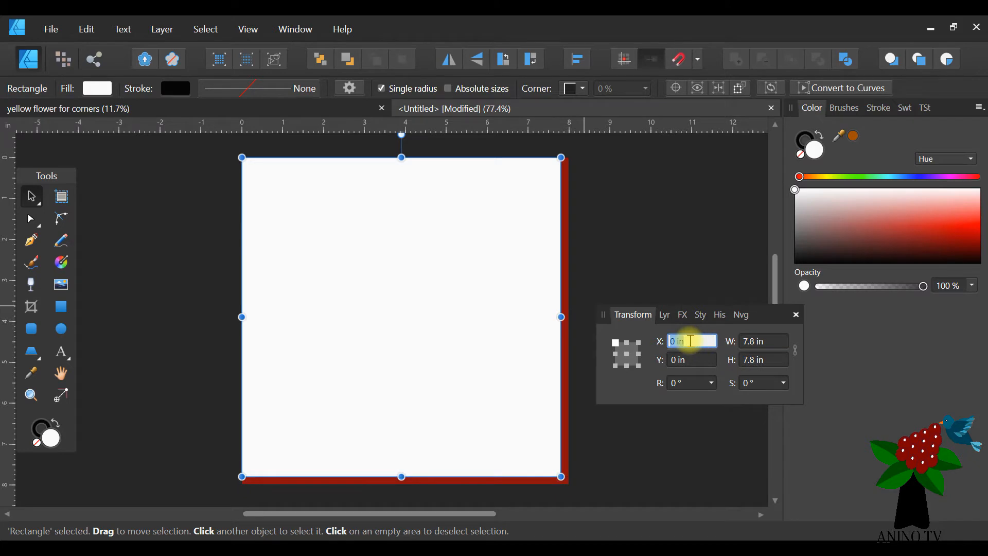
left_click_drag(533, 347, 536, 348)
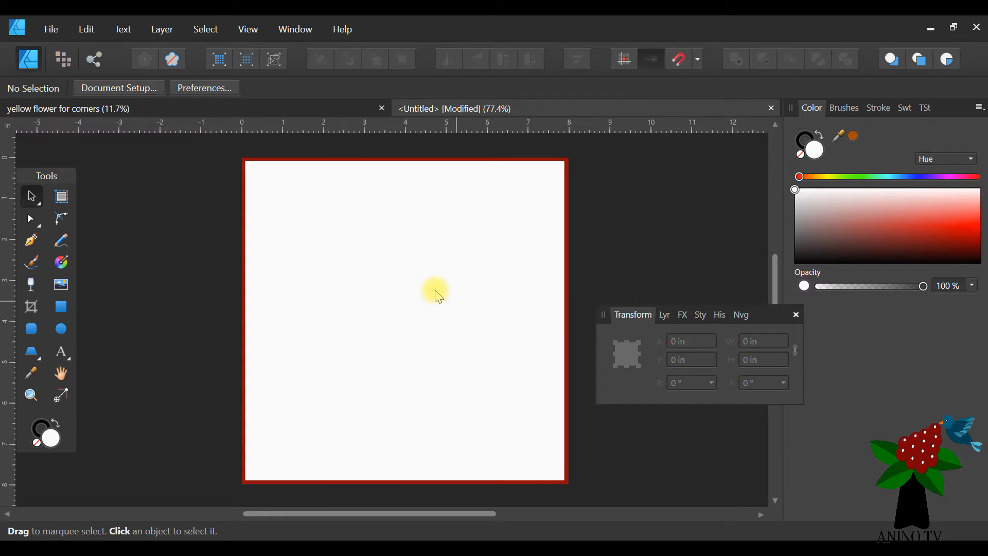
Step: Duplicate the white rectangle's layer and recolour the upper copy dark teal
left_click(436, 293)
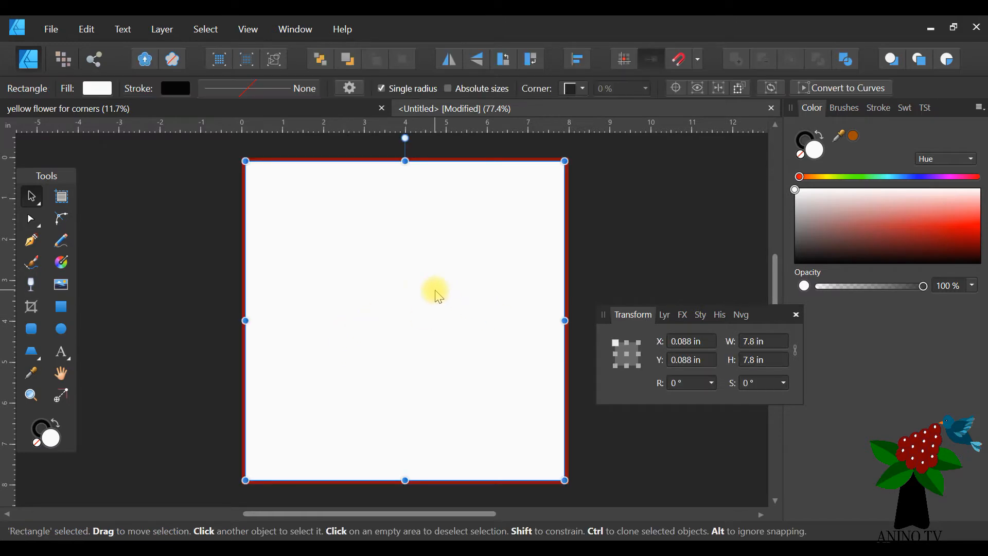
left_click(658, 321)
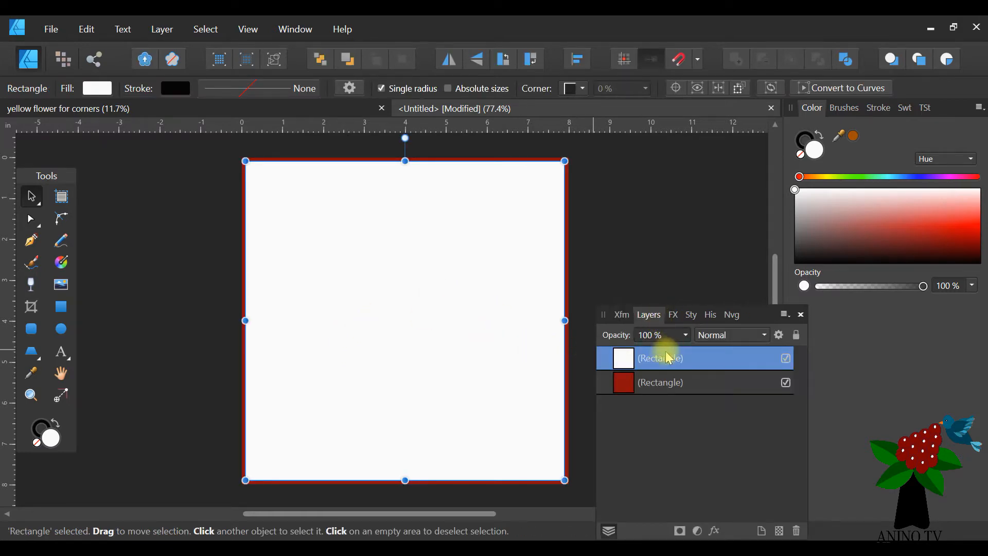
right_click(665, 360)
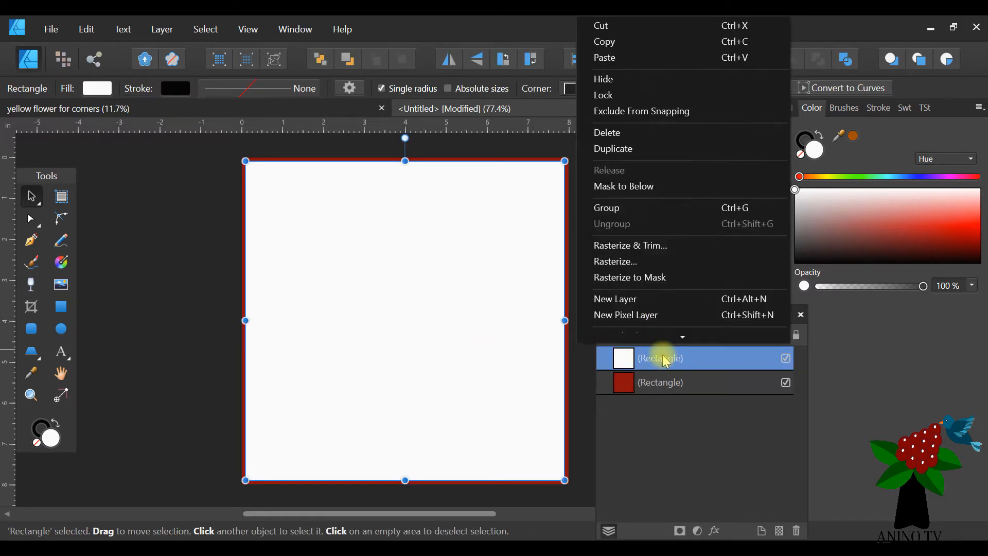
left_click(613, 148)
left_click_drag(932, 238, 932, 250)
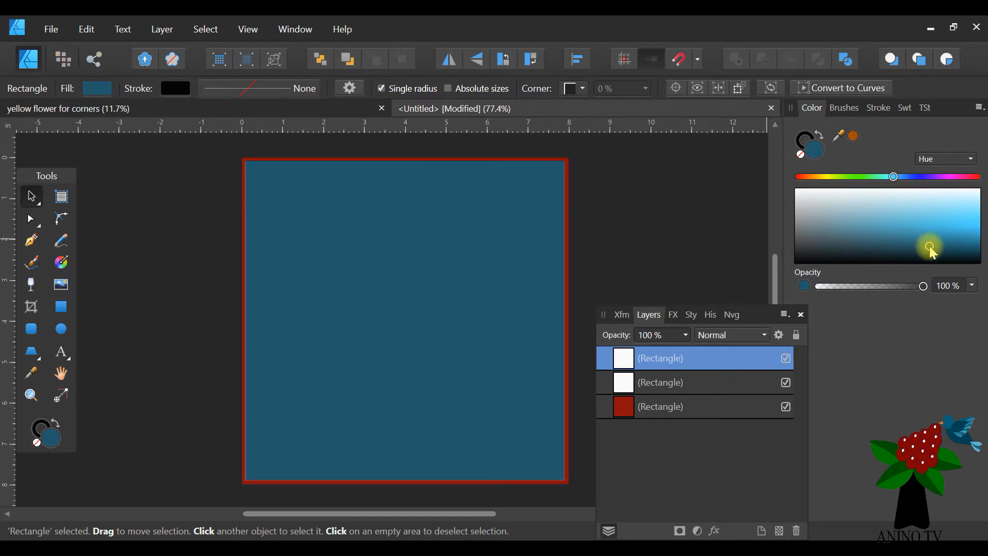
left_click(933, 177)
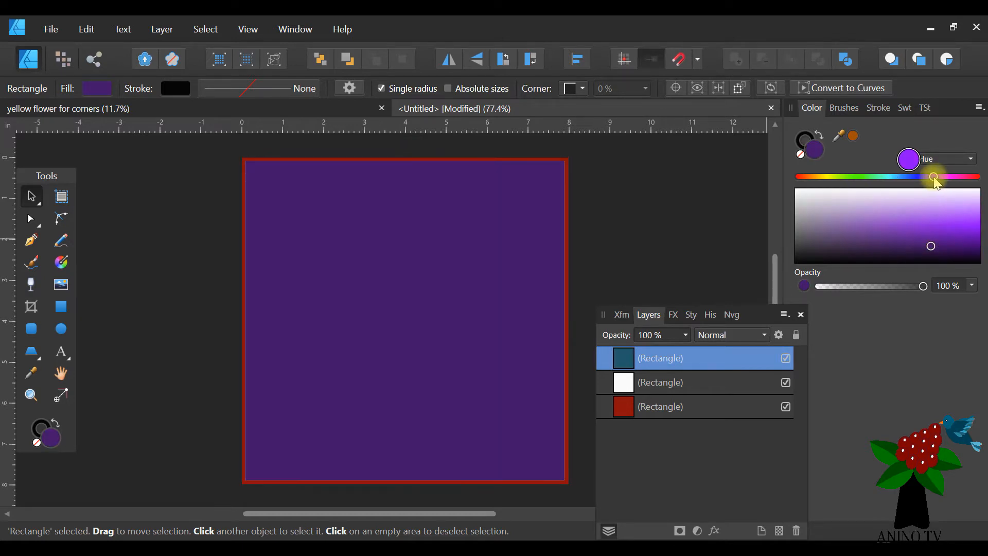
left_click(889, 177)
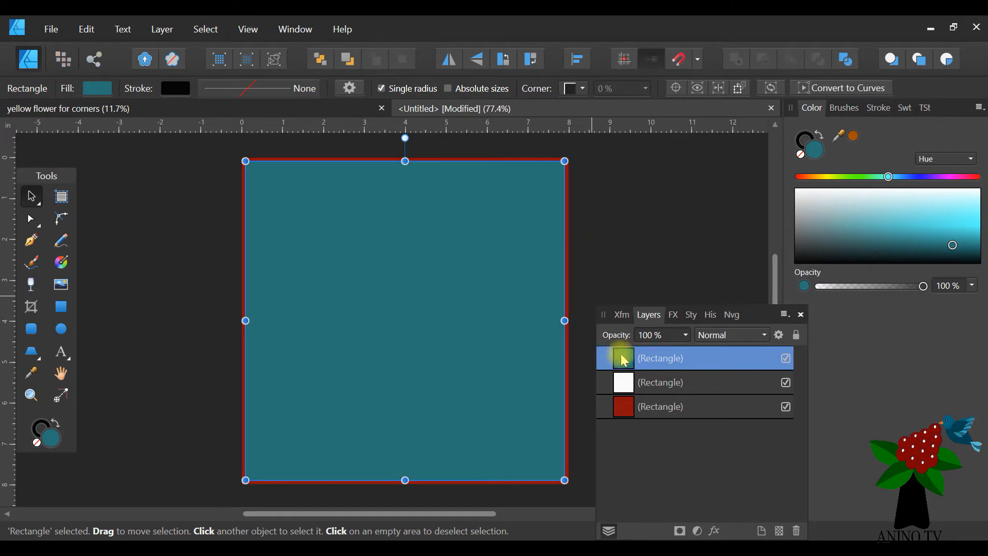
Step: Resize the teal rectangle to 7.6 by 7.6 in and centre it inside the white one, about 0.18 in from the page's left edge
left_click(621, 315)
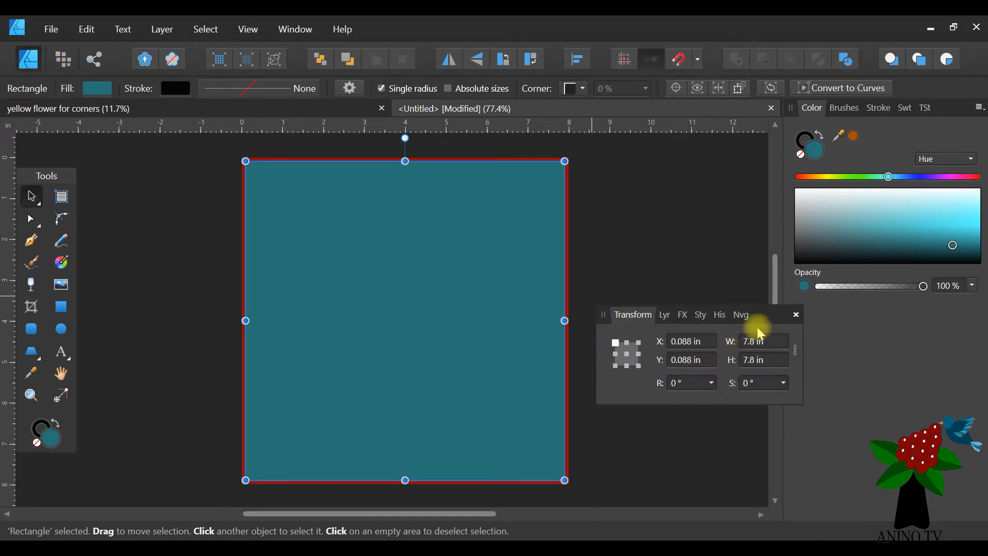
left_click(743, 336)
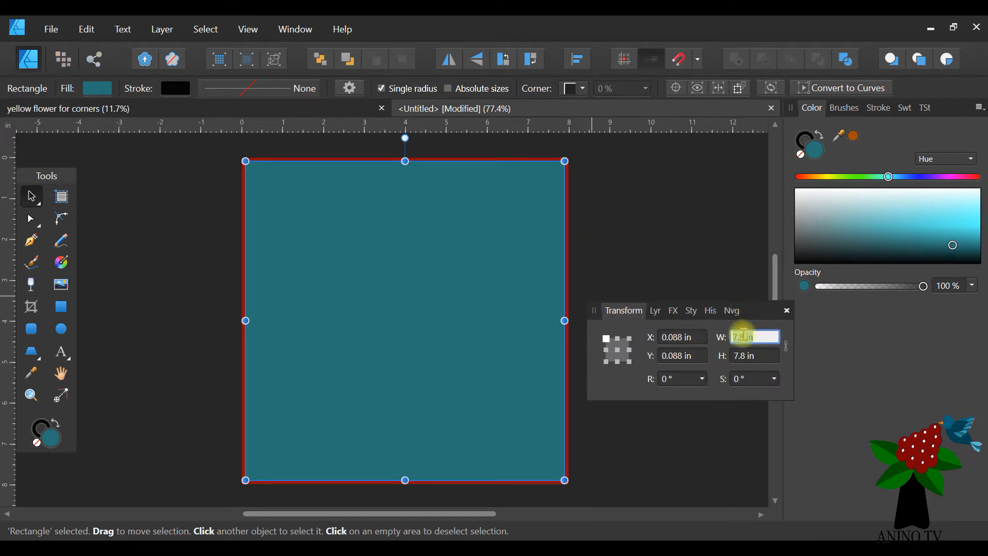
type("7.6")
key("Return")
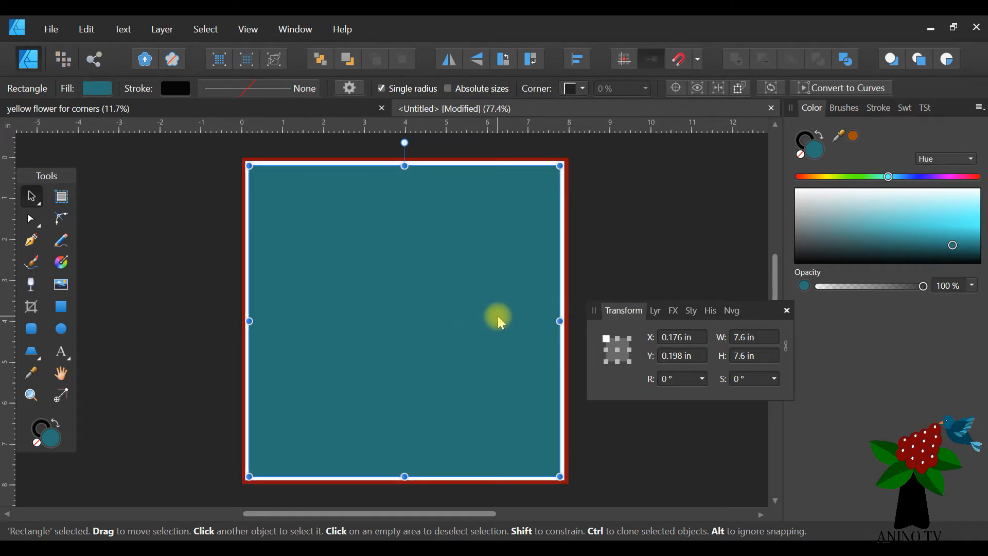
left_click_drag(502, 322, 501, 323)
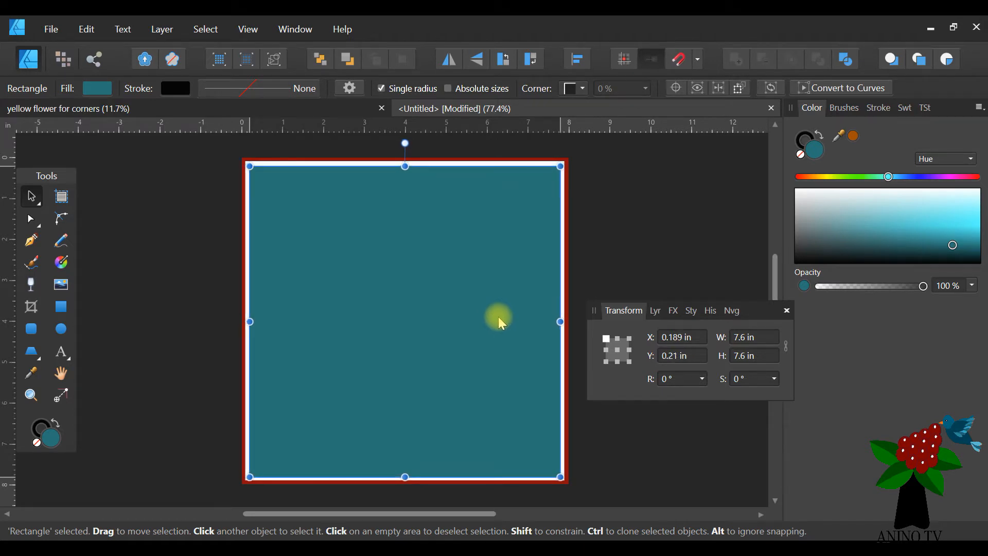
left_click_drag(501, 323, 501, 323)
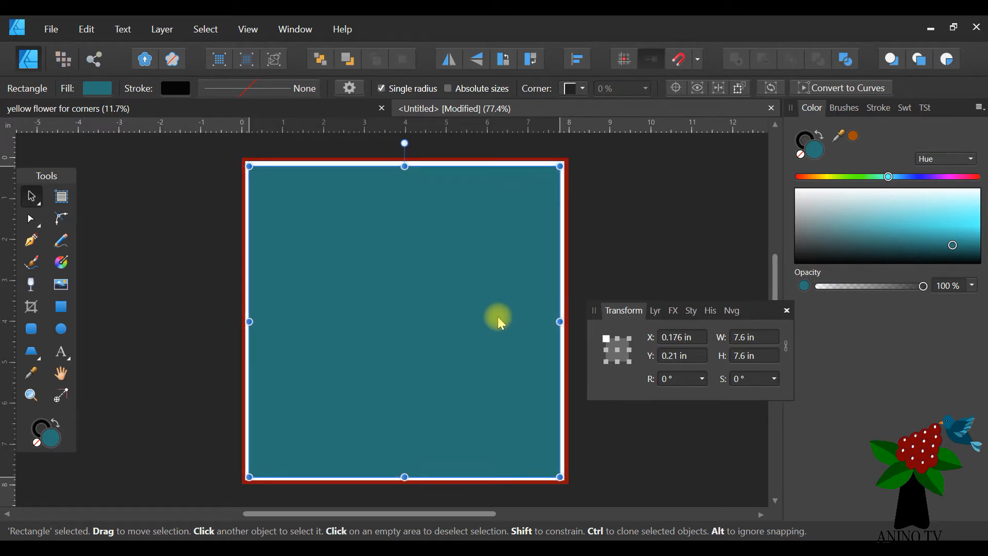
left_click(691, 355)
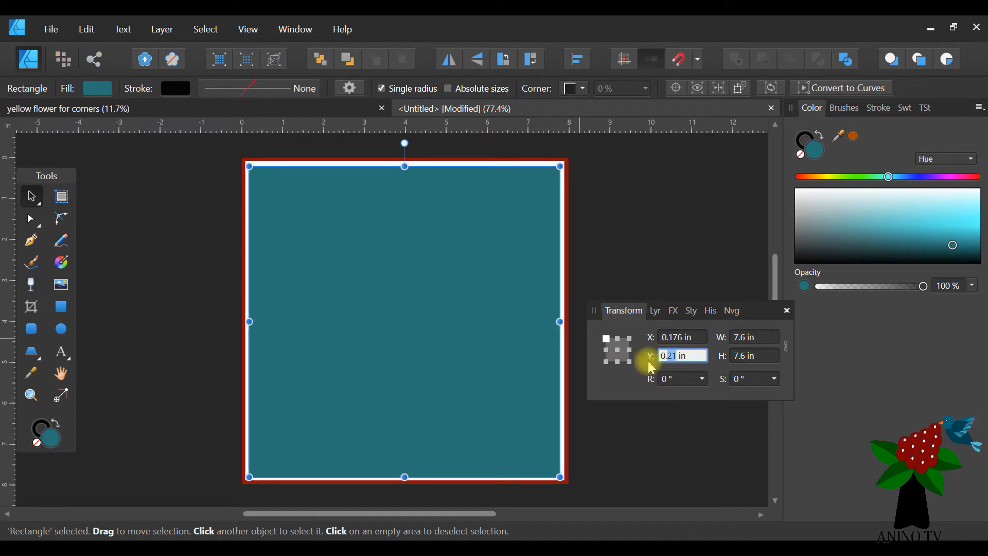
key("Return")
key("ctrl+g")
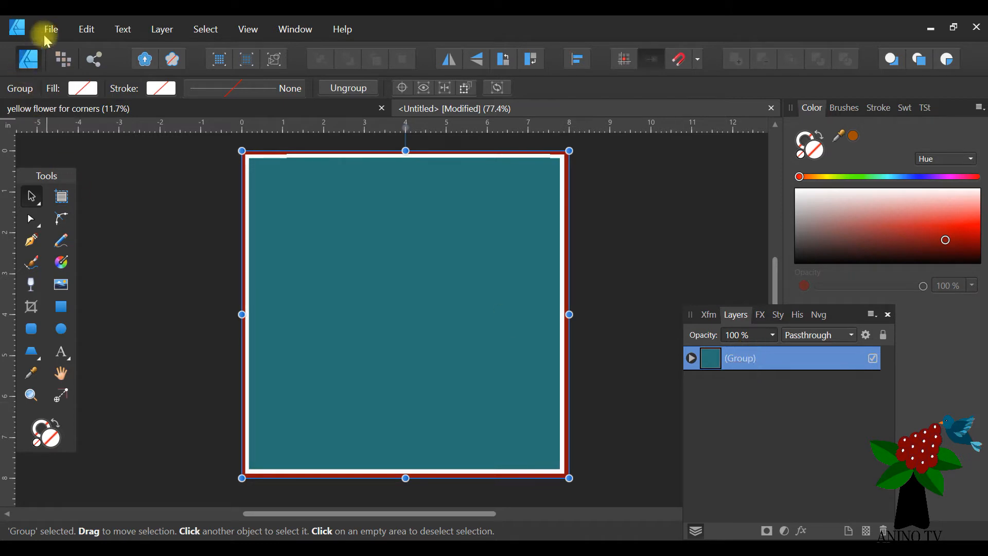
left_click(87, 29)
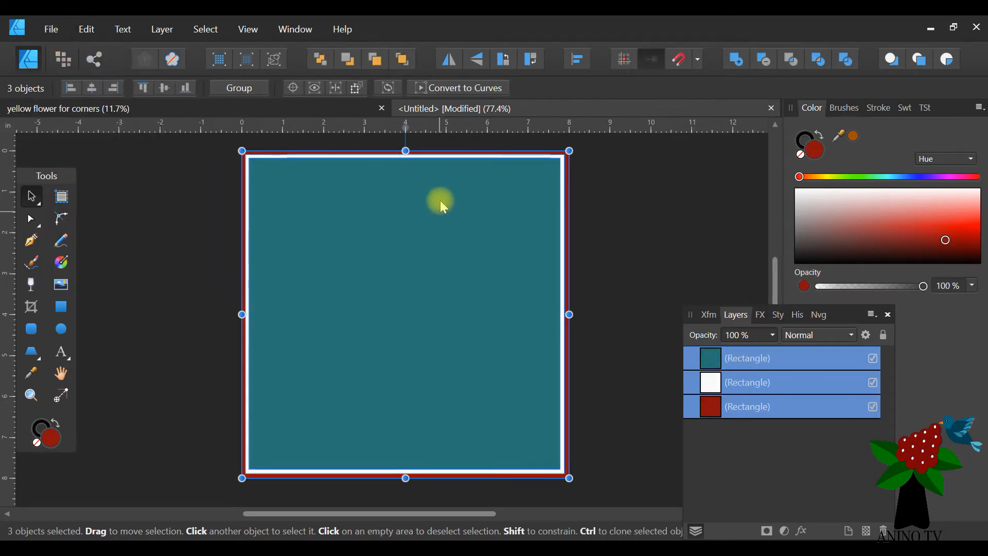
left_click(681, 261)
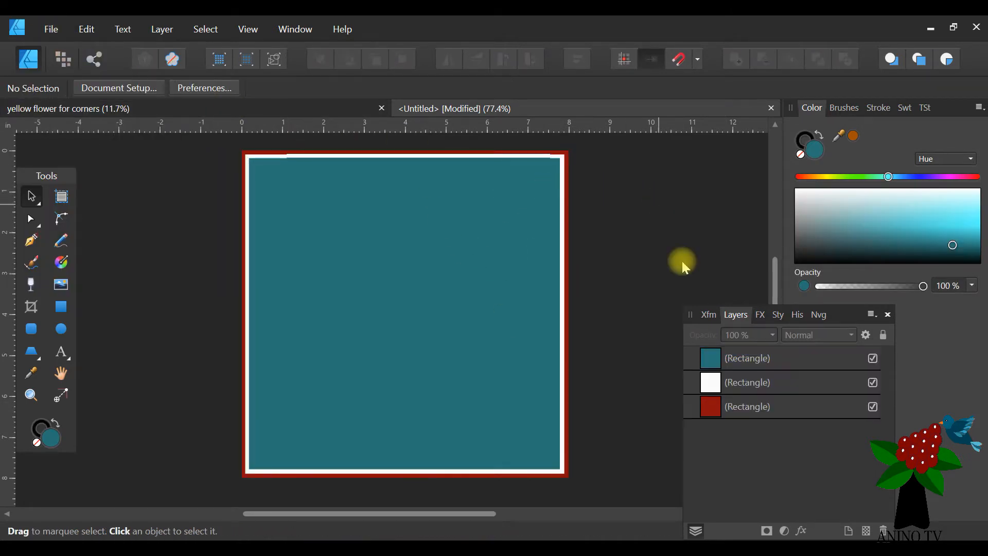
Step: Duplicate the bottom red rectangle and move the copy to the front of the stack
left_click(739, 417)
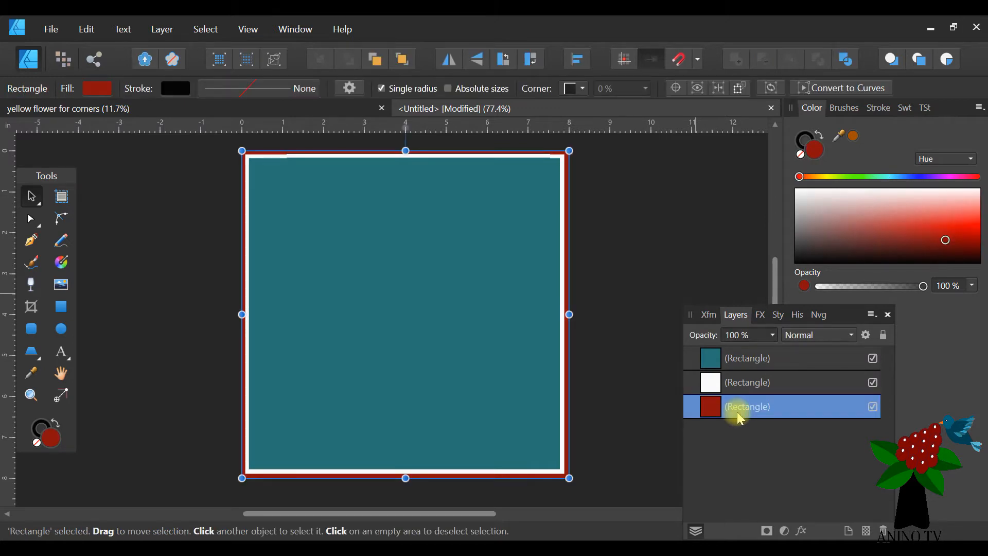
right_click(737, 412)
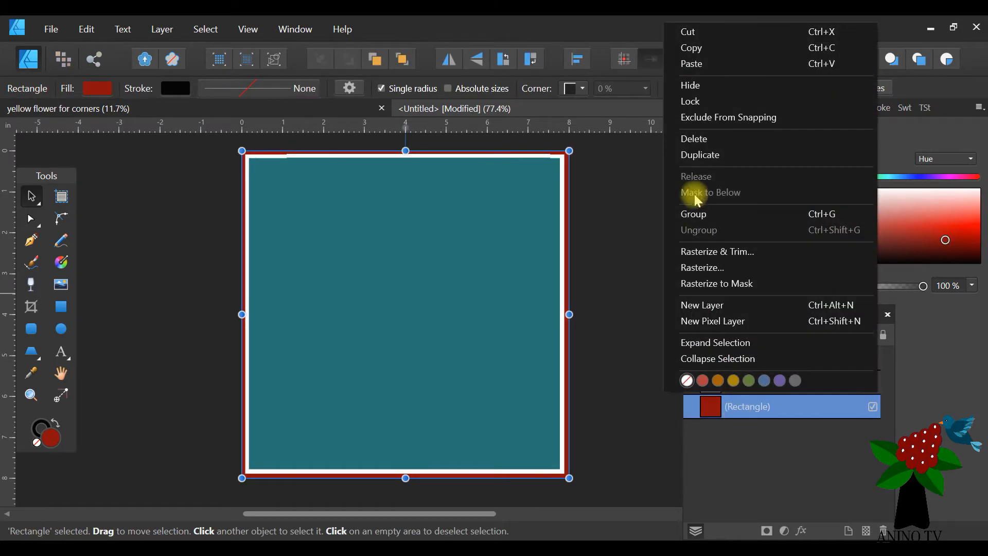
left_click(722, 155)
left_click(162, 29)
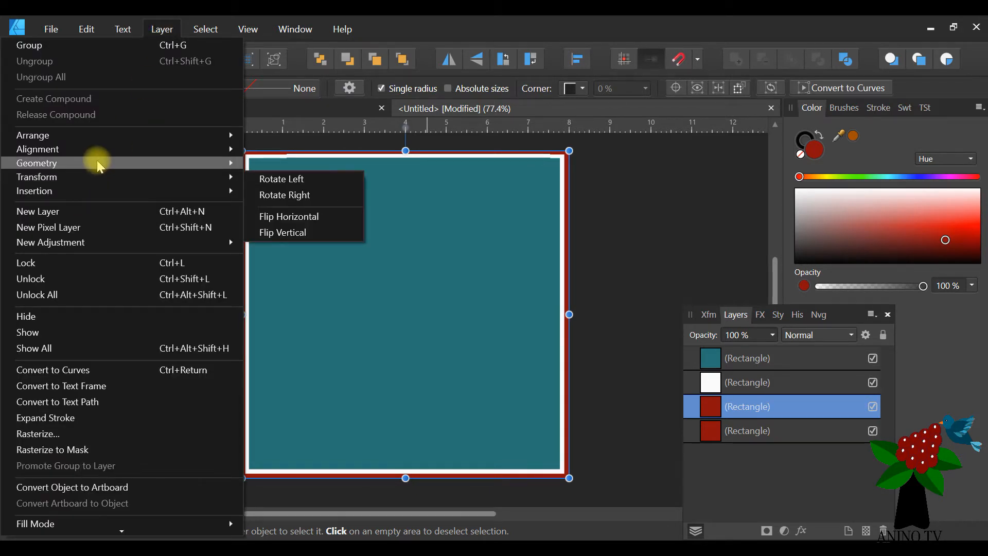
mouse_move(103, 154)
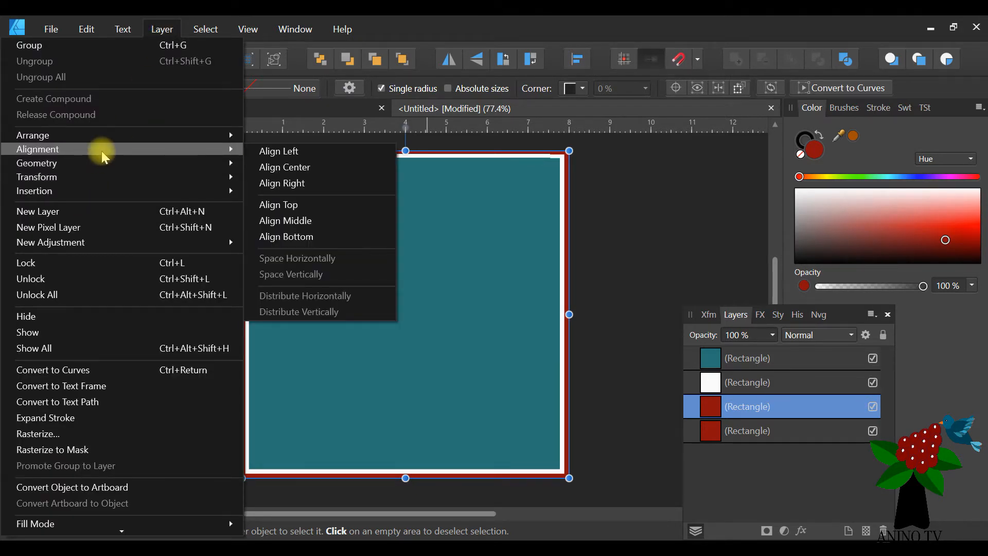
mouse_move(121, 140)
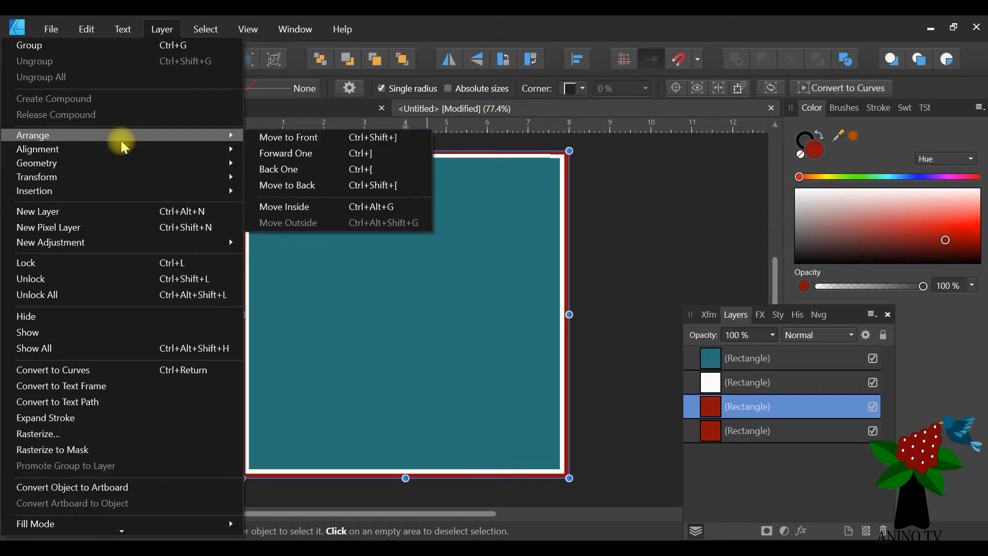
left_click(276, 139)
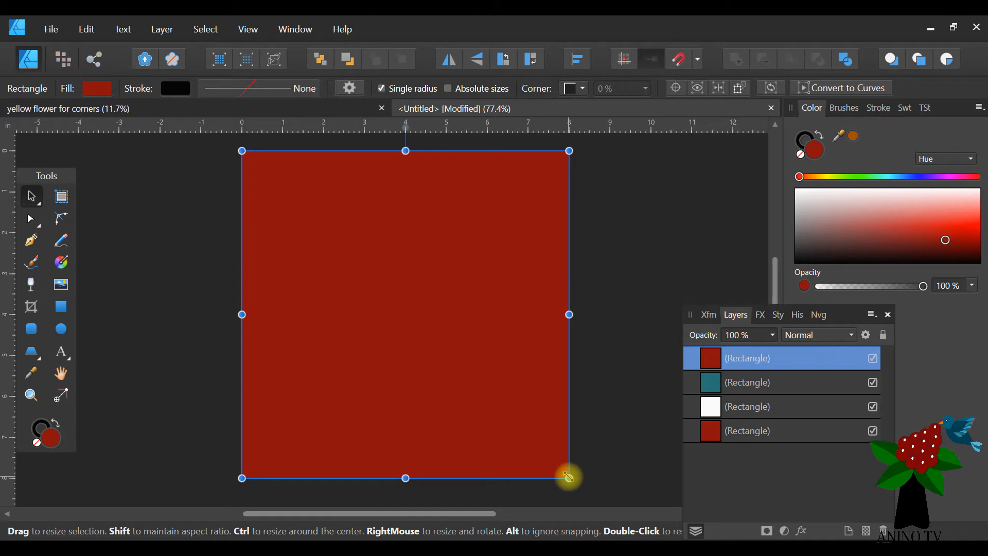
Step: Show the grid and shrink the front red rectangle to a square about 2.5 in wide in the page's upper-left corner
left_click_drag(568, 478, 276, 261)
left_click(594, 226)
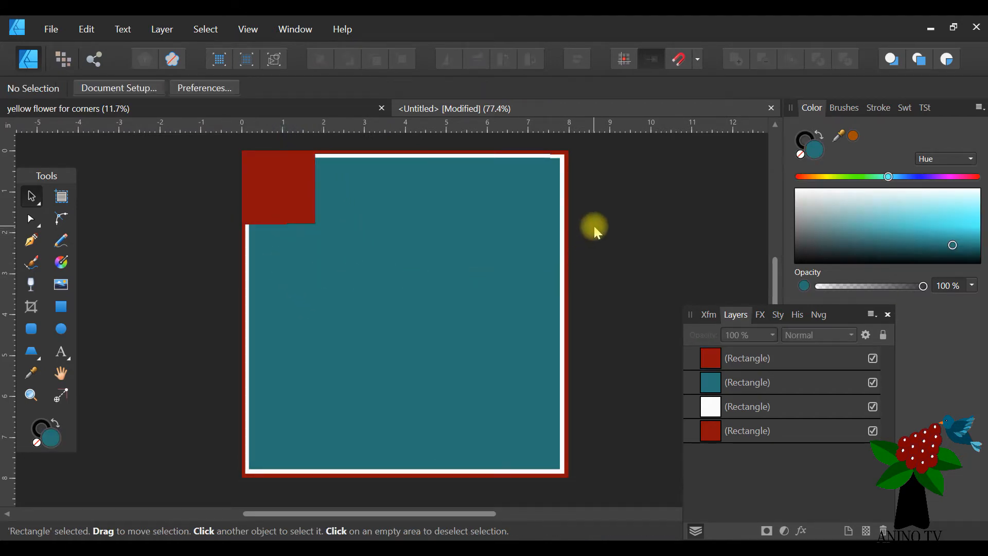
left_click(247, 29)
left_click(277, 175)
left_click(280, 191)
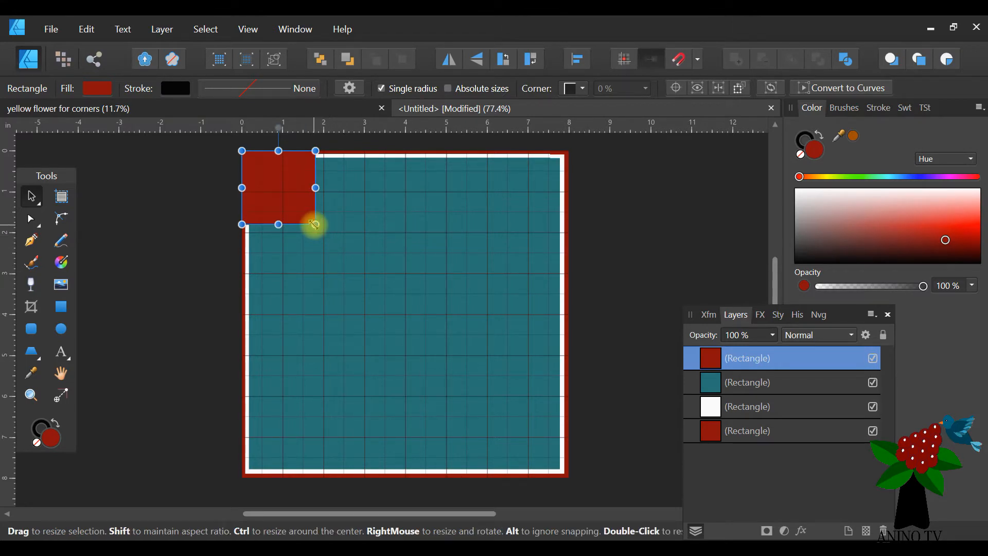
left_click_drag(316, 224, 336, 259)
left_click(618, 212)
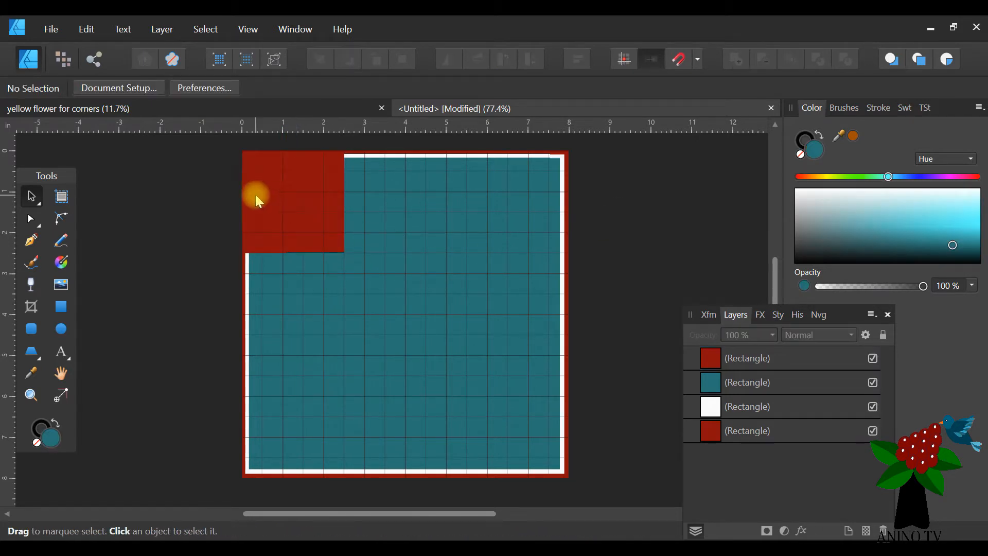
Step: Convert the small red square to curves and pull its inner corner node in to about 2 in on both rulers
left_click(309, 187)
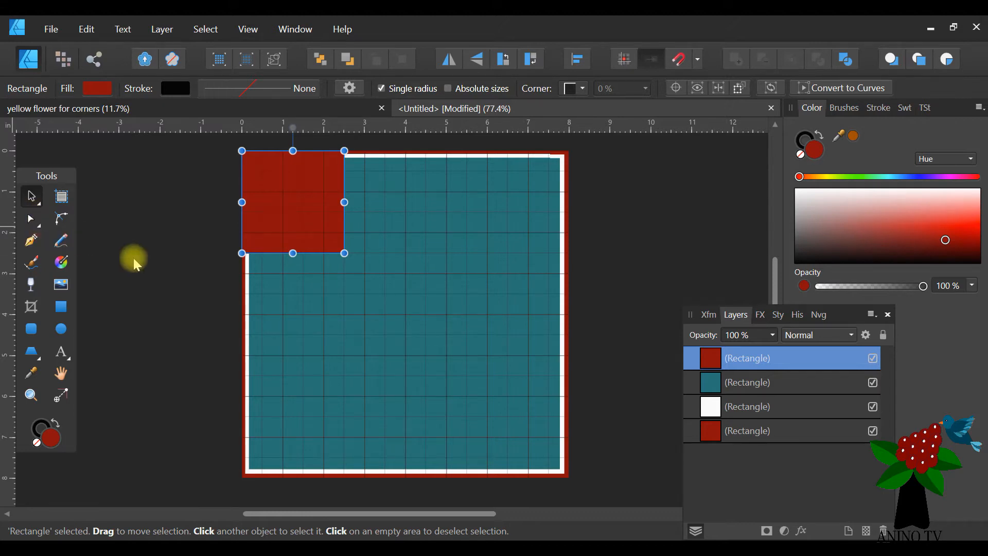
left_click(32, 219)
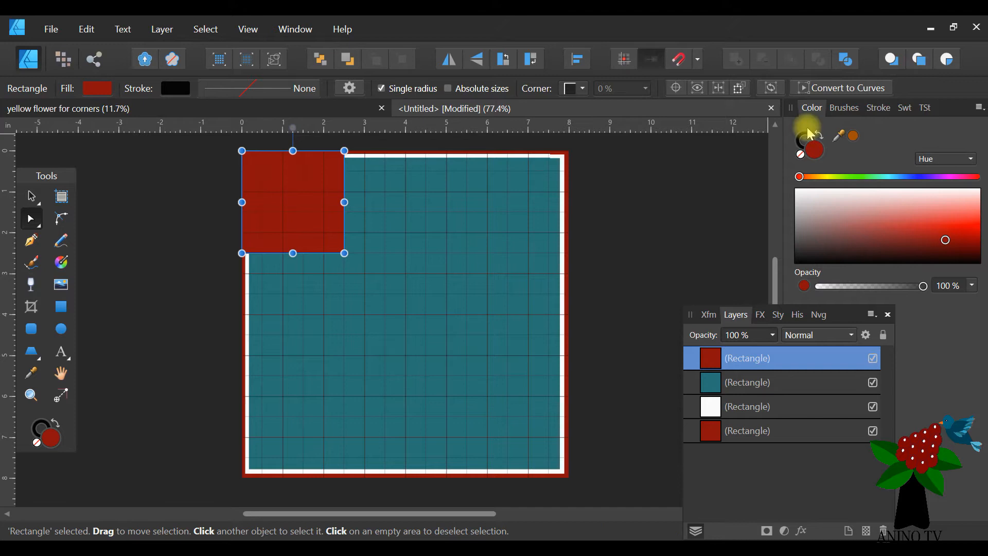
left_click(838, 89)
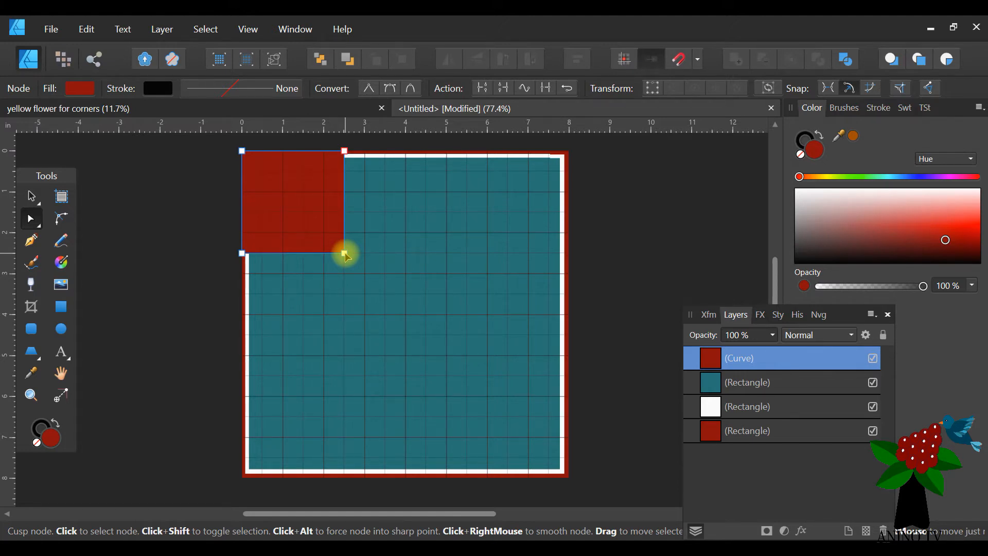
left_click_drag(342, 251, 324, 232)
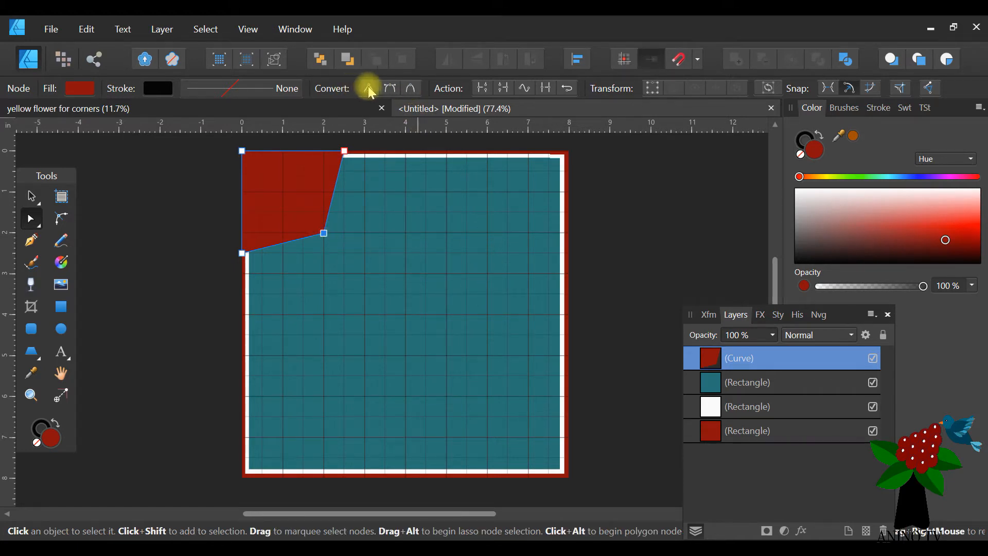
Step: Try smoothing the red corner shape's inner node and convert it back to sharp
left_click(410, 88)
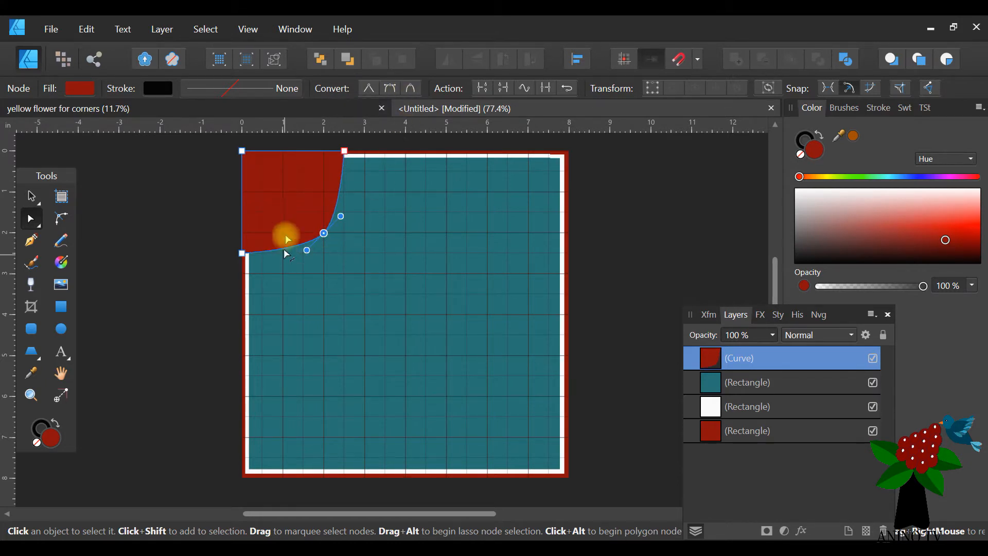
left_click(369, 88)
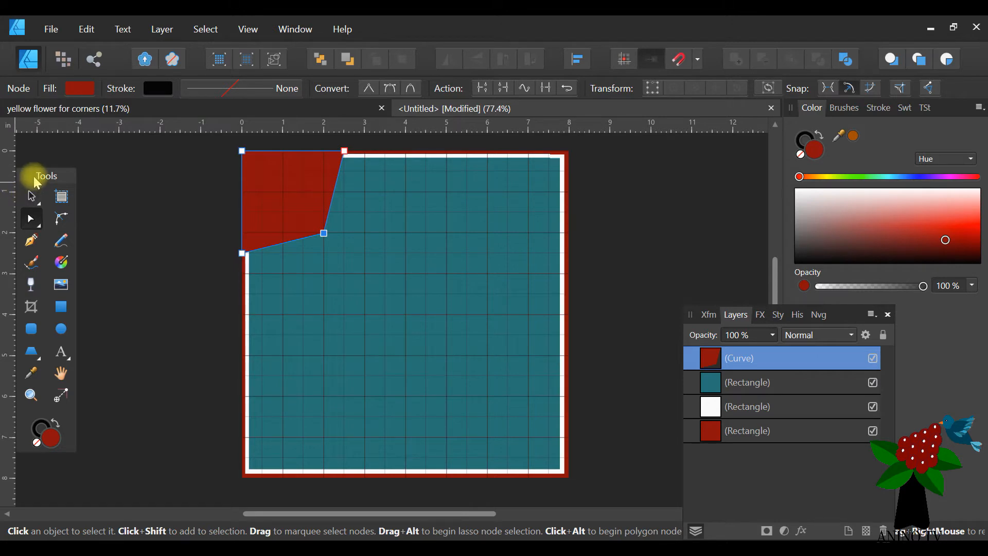
left_click(157, 209)
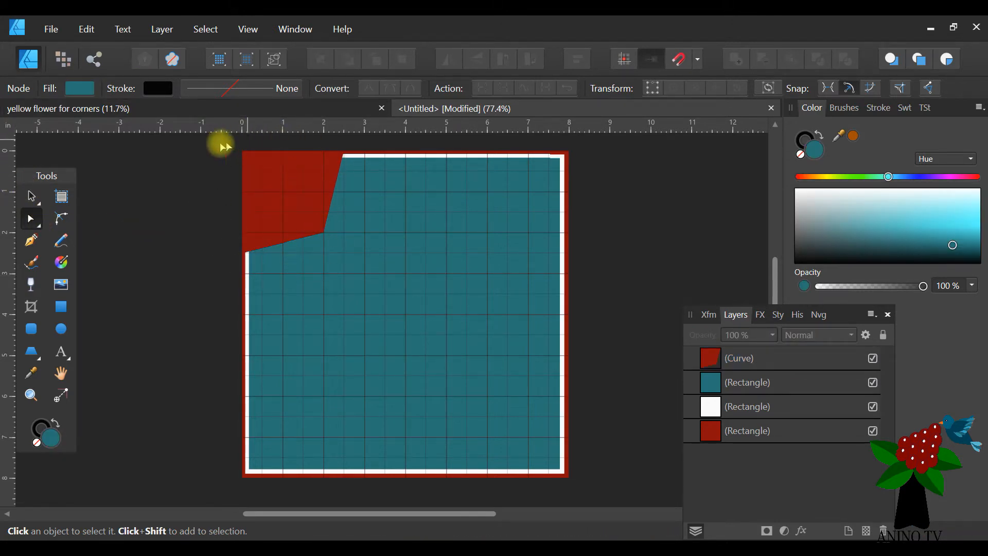
left_click(305, 205)
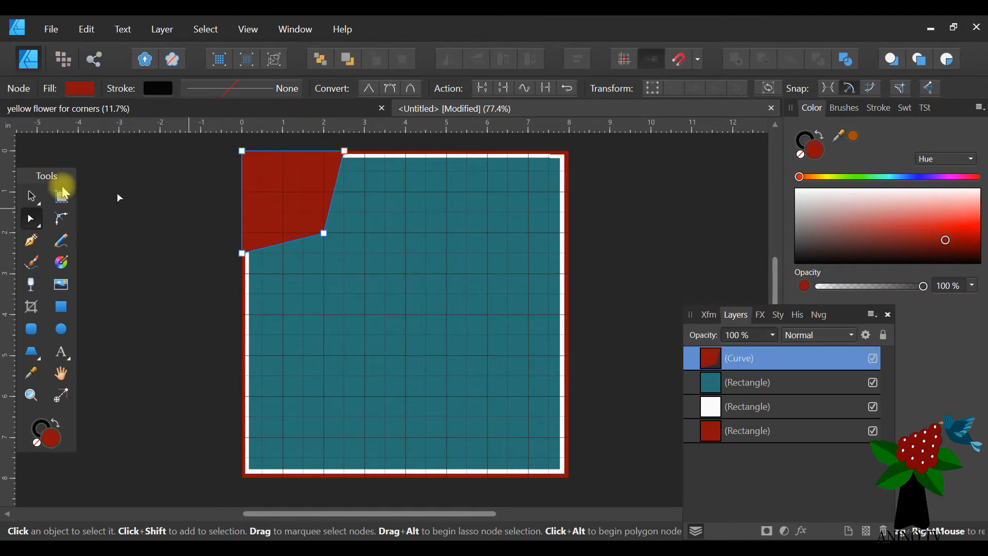
Step: Duplicate the red corner shape, fill the copy white and shrink it slightly so a thin red edge shows
left_click(31, 196)
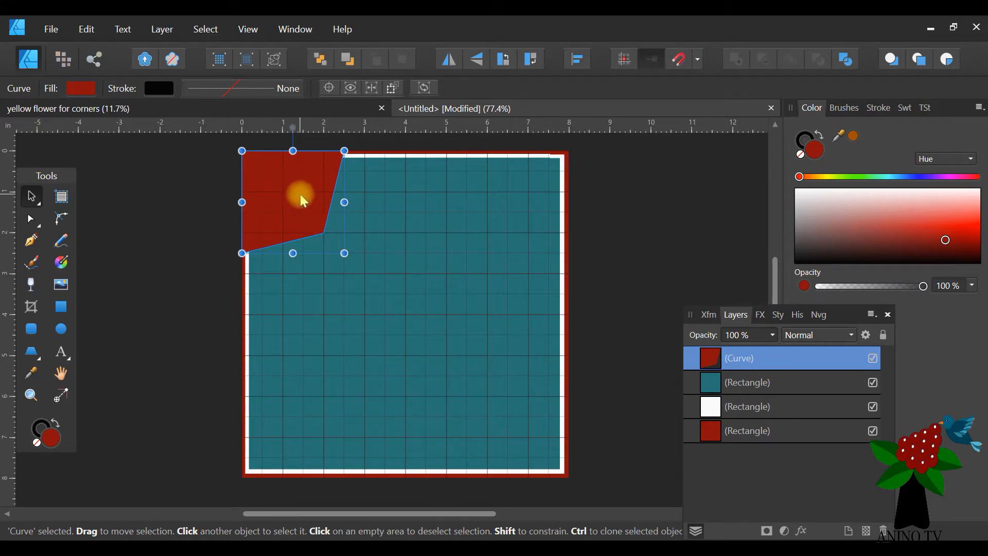
right_click(767, 361)
left_click(708, 149)
left_click(796, 191)
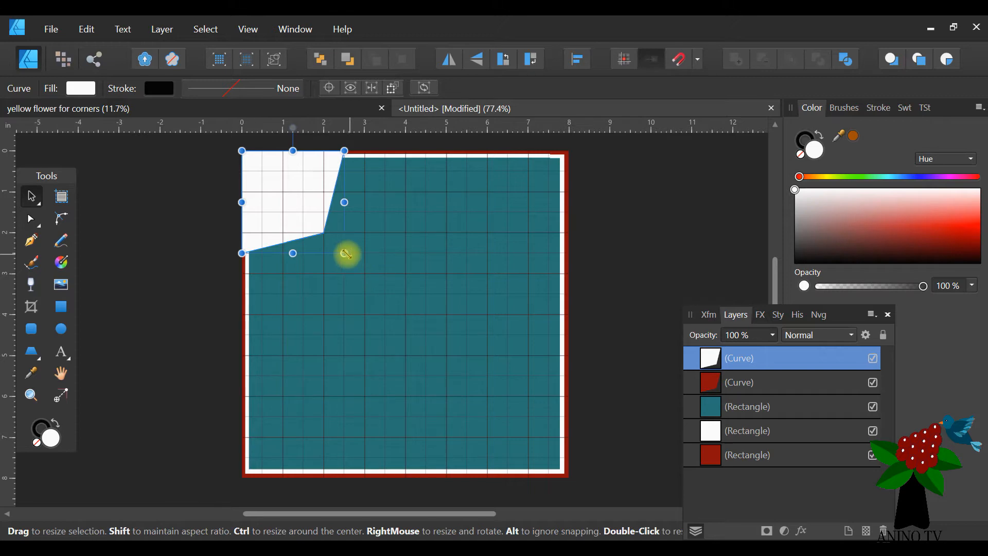
left_click_drag(343, 253, 338, 252)
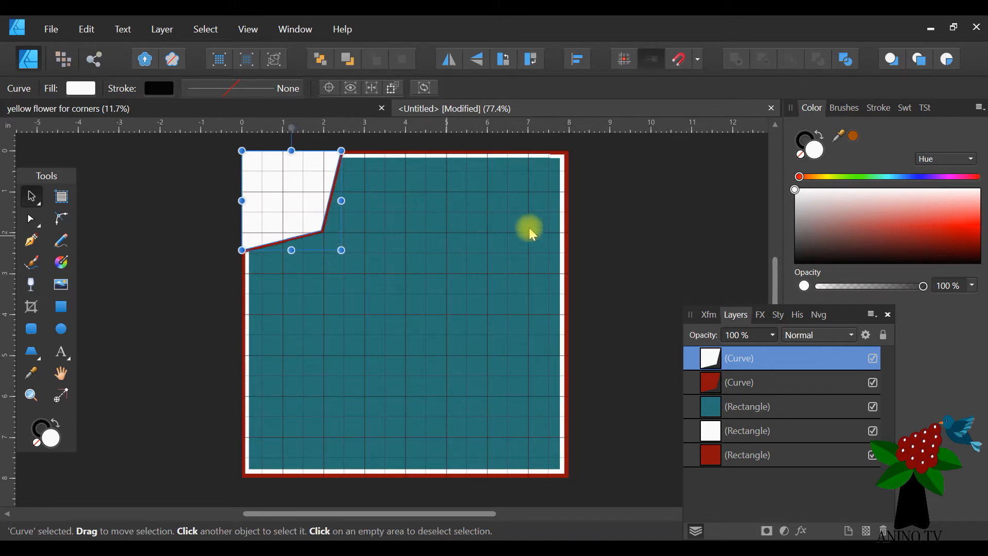
left_click(590, 204)
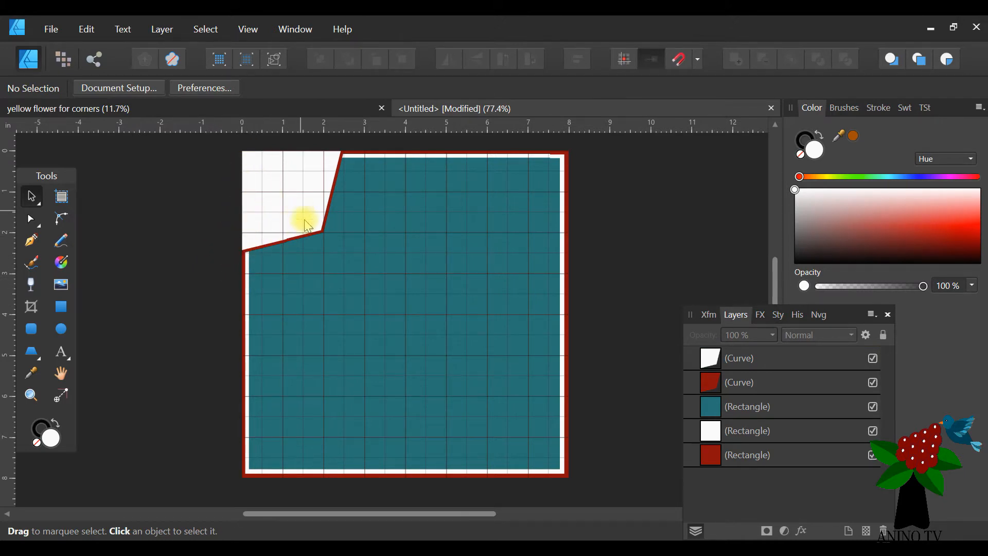
Step: Duplicate the white corner shape, fill the copy with the saved orange and shrink it slightly so a white edge shows
right_click(765, 359)
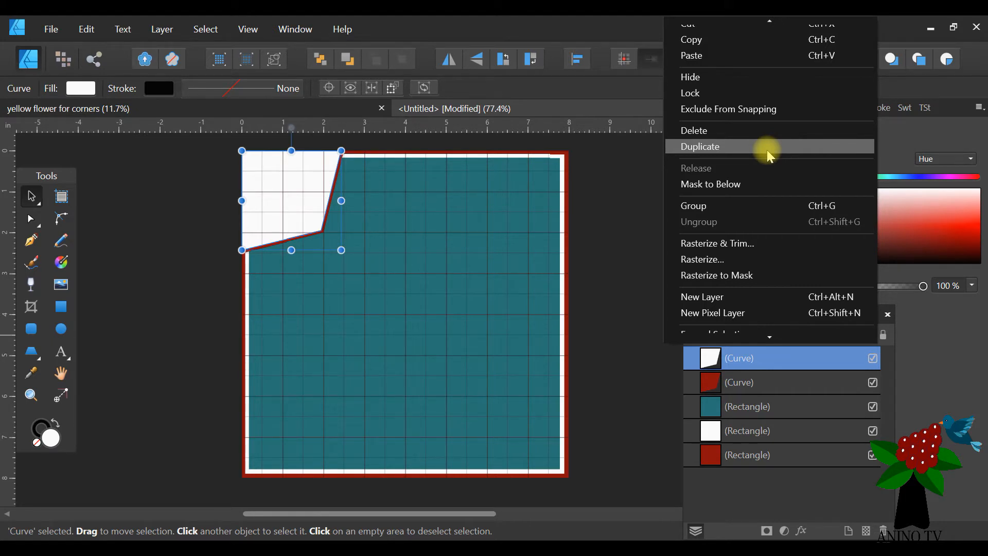
left_click(766, 149)
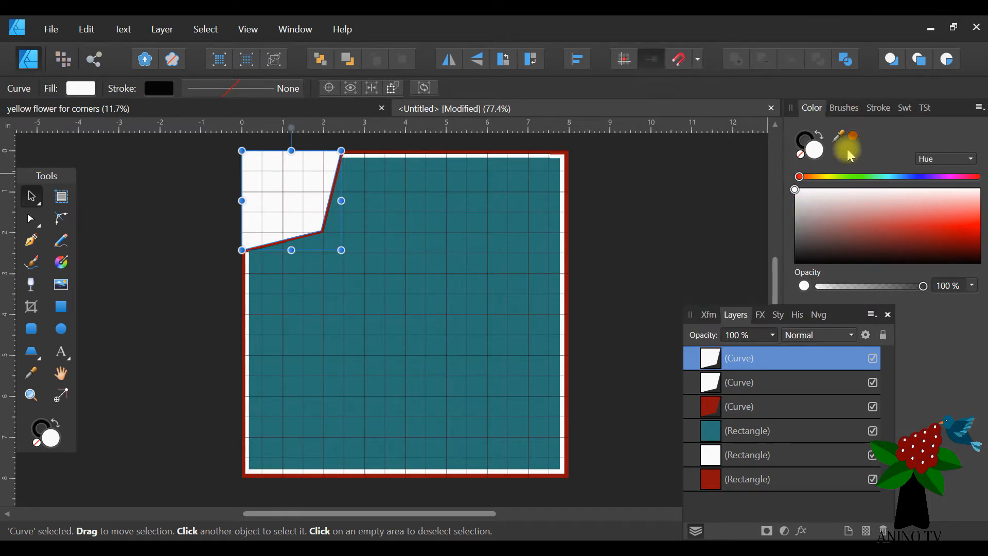
left_click(855, 134)
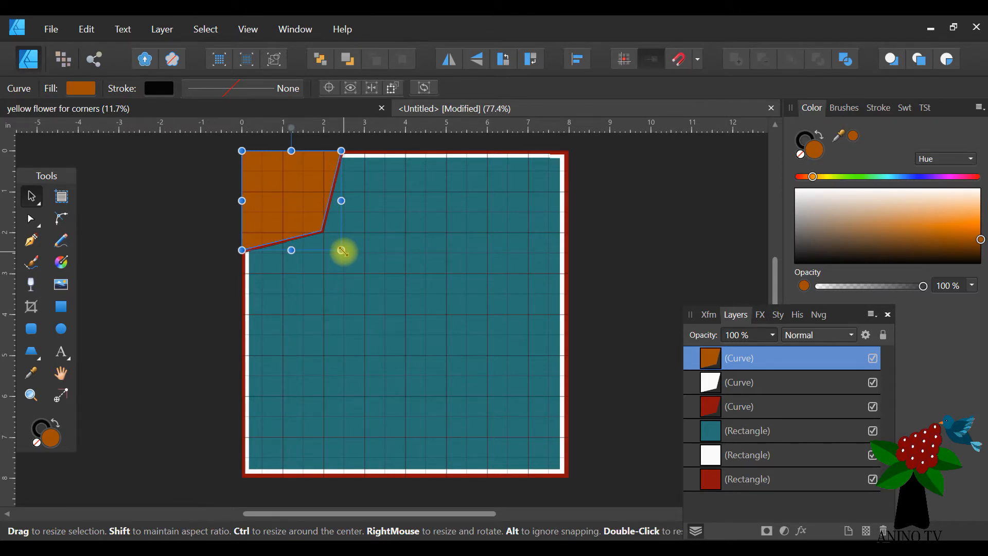
left_click(224, 158)
left_click_drag(227, 138, 377, 289)
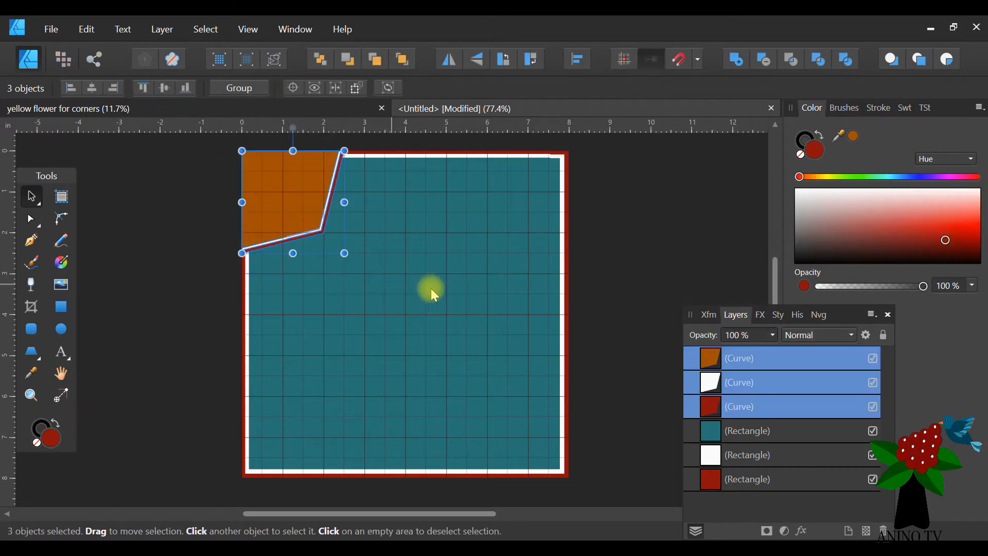
left_click(606, 205)
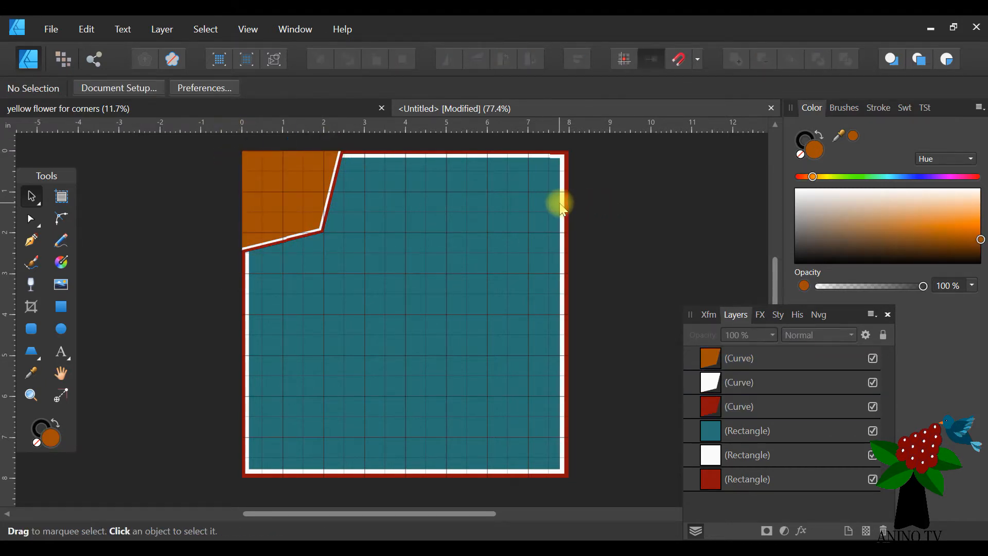
Step: Copy the cut-out yellow flower from the "yellow flower for corners" document and paste it into the untitled layout
left_click(182, 109)
left_click(332, 216)
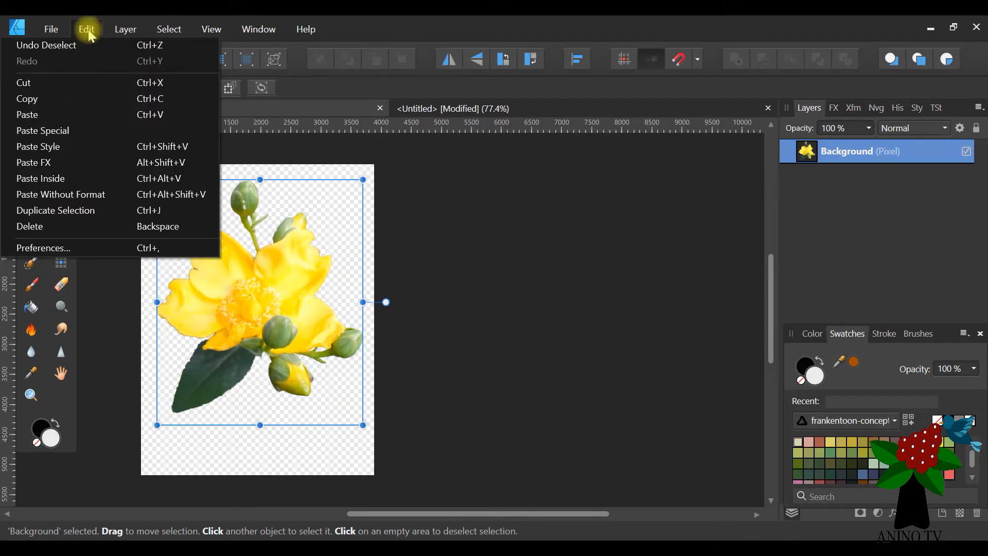
left_click(67, 98)
left_click(507, 108)
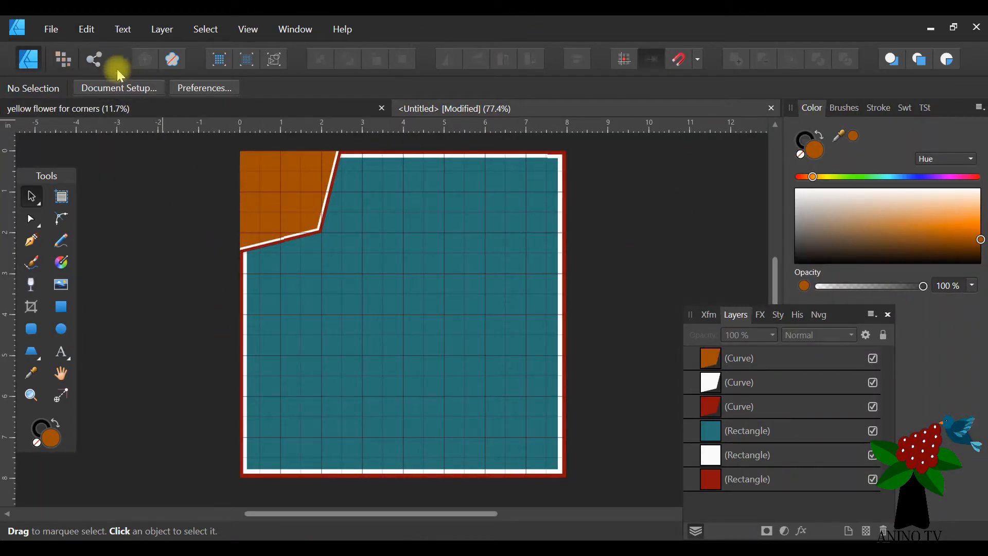
left_click(95, 31)
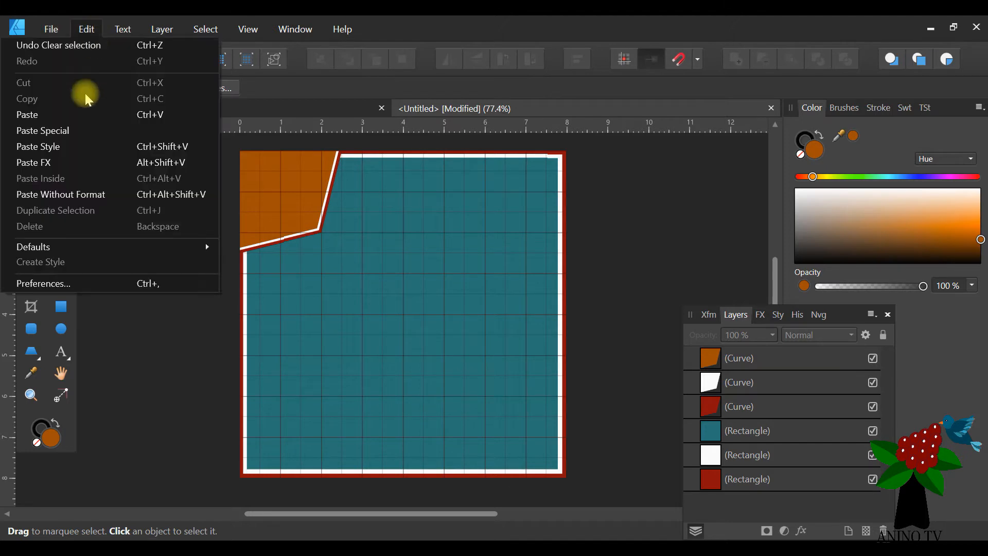
left_click(92, 116)
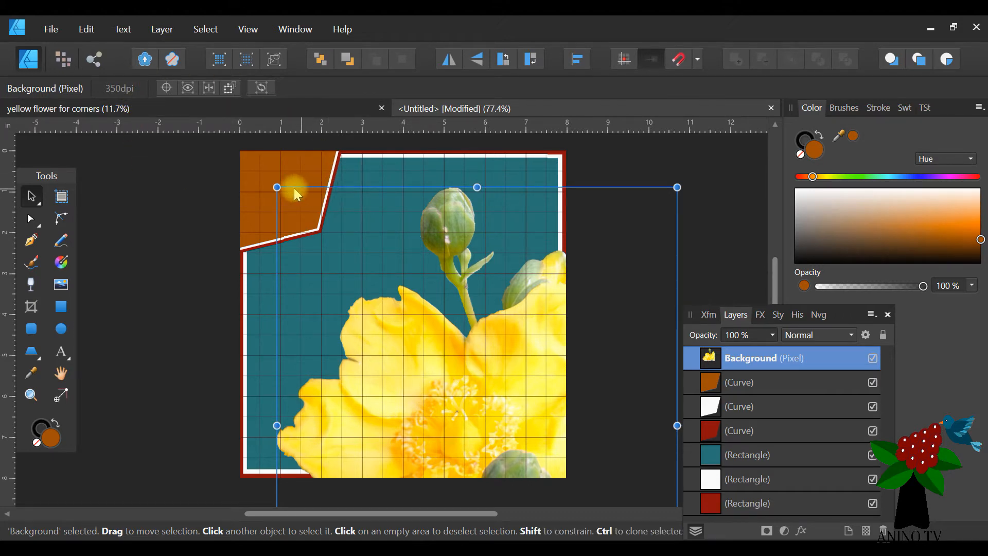
left_click(95, 109)
left_click(452, 108)
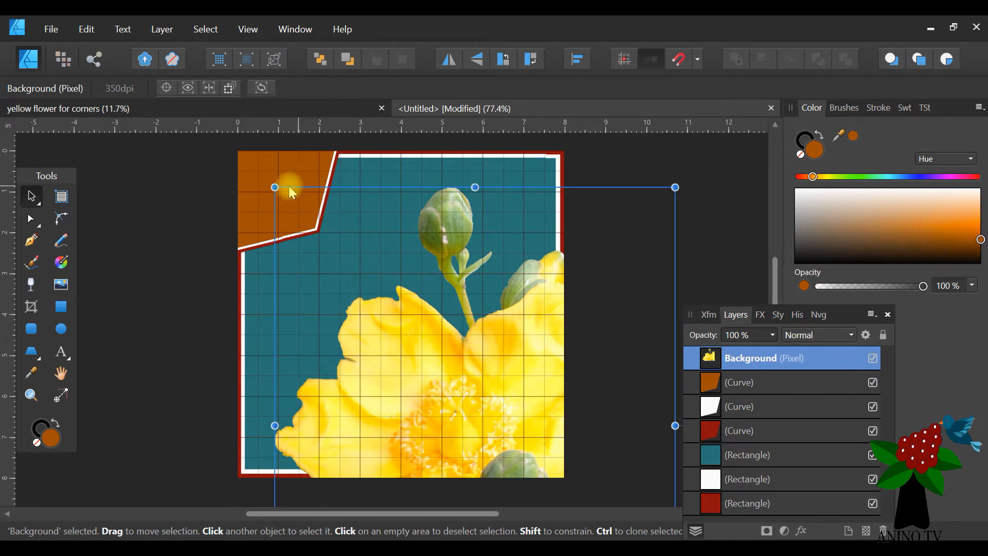
Step: Shrink the pasted flower to about 3 in wide, move it over the orange corner shape and rotate it about a quarter turn clockwise
left_click_drag(274, 187, 397, 360)
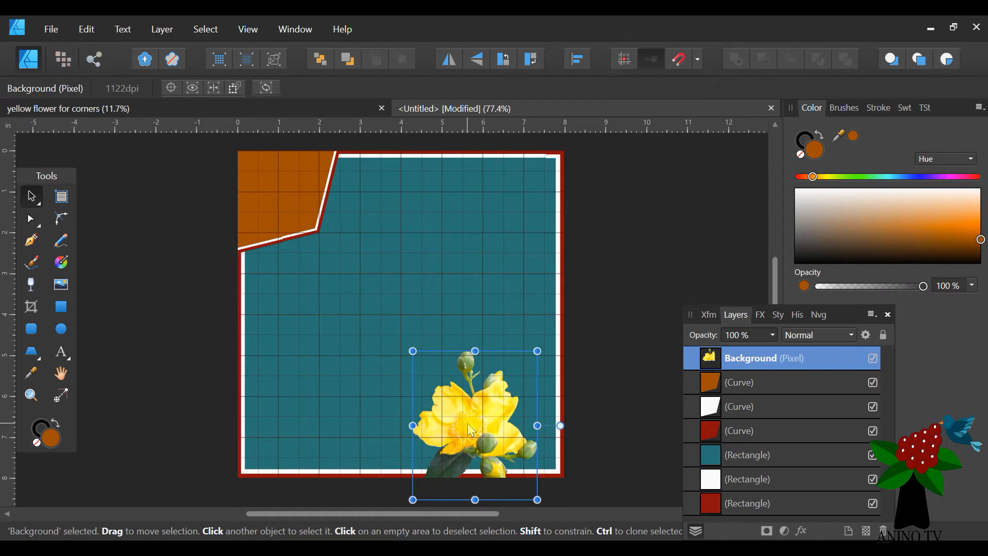
left_click_drag(472, 421, 301, 220)
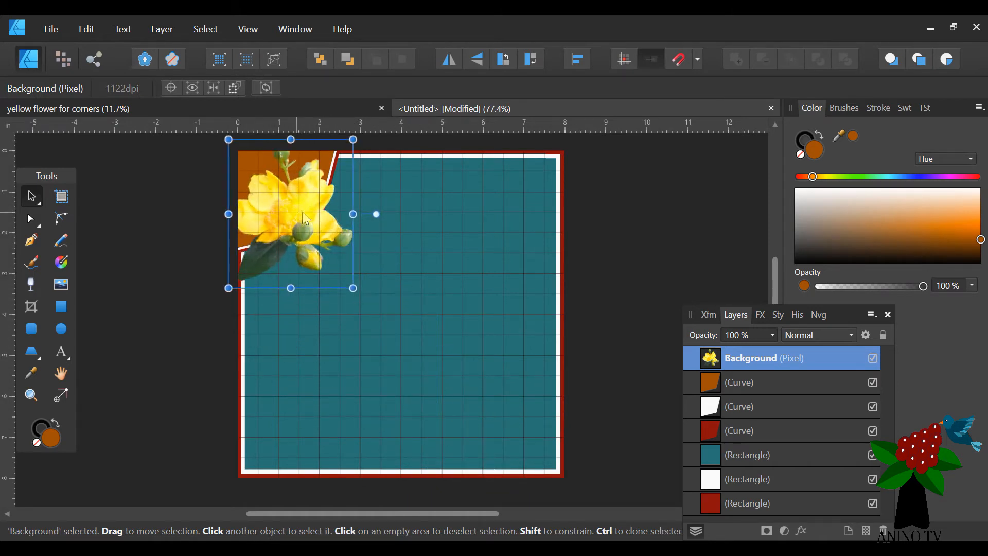
left_click_drag(379, 214, 225, 268)
left_click_drag(319, 215, 306, 190)
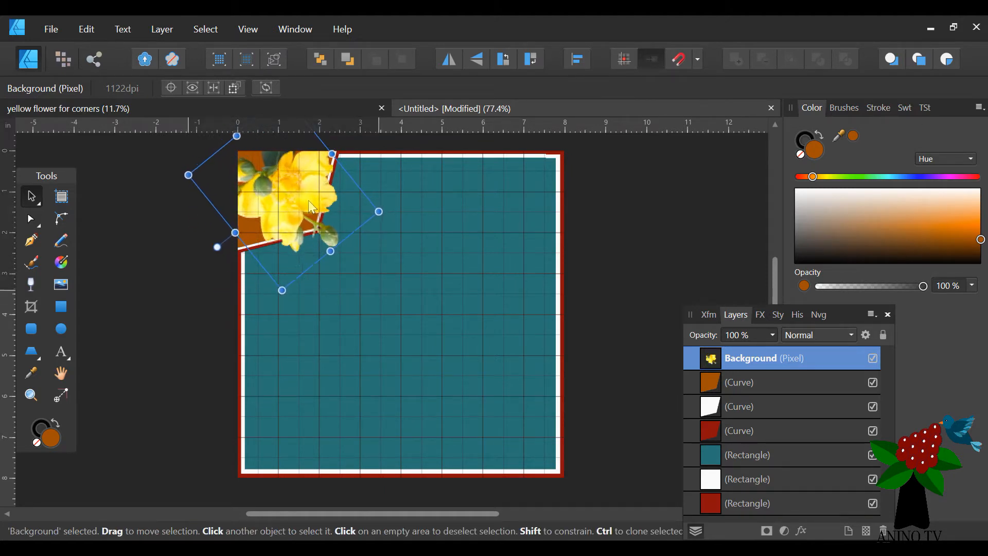
left_click_drag(225, 249, 287, 304)
left_click_drag(317, 241, 310, 247)
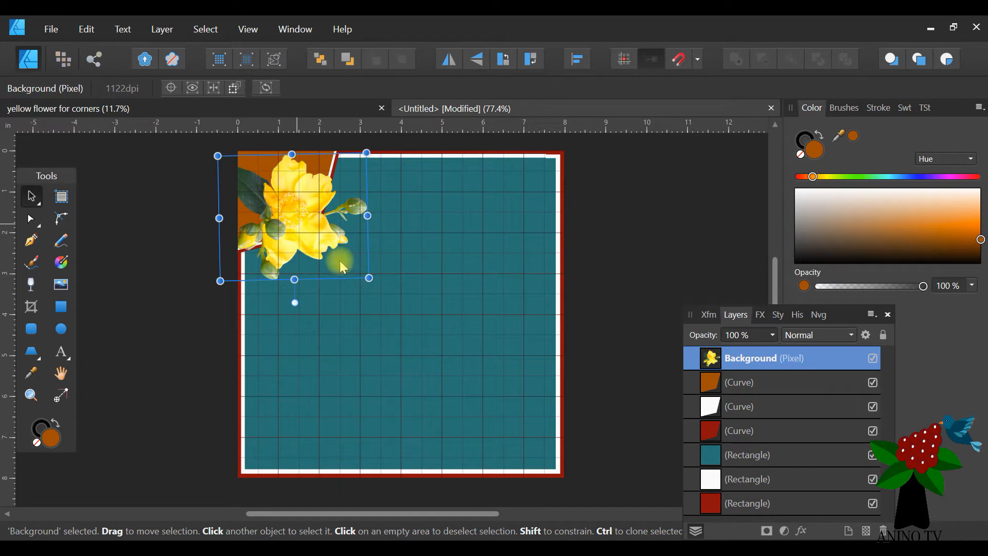
Step: Shrink the flower slightly, rotate it about 45° further clockwise so its leaf points up, and centre it over the orange corner
left_click_drag(368, 278, 360, 271)
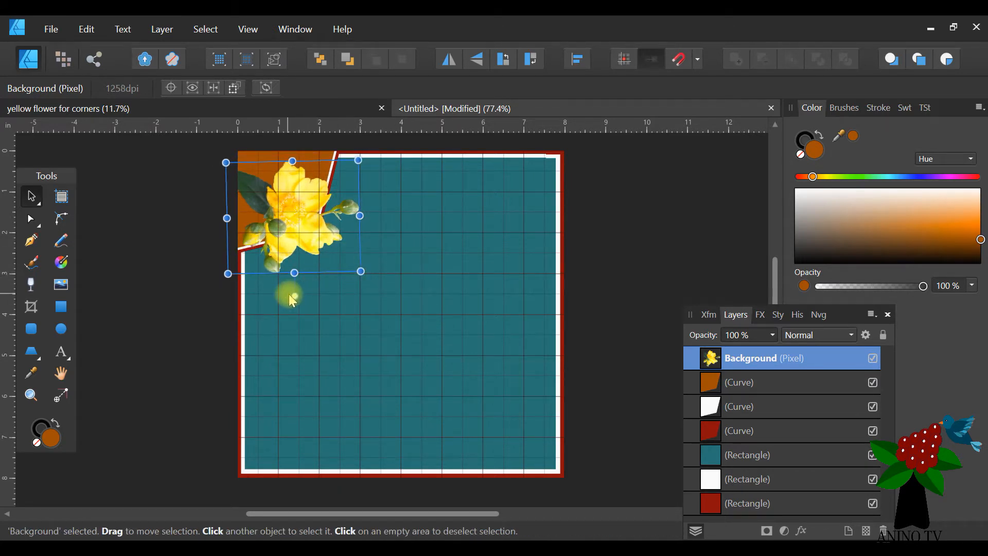
left_click_drag(290, 295, 243, 276)
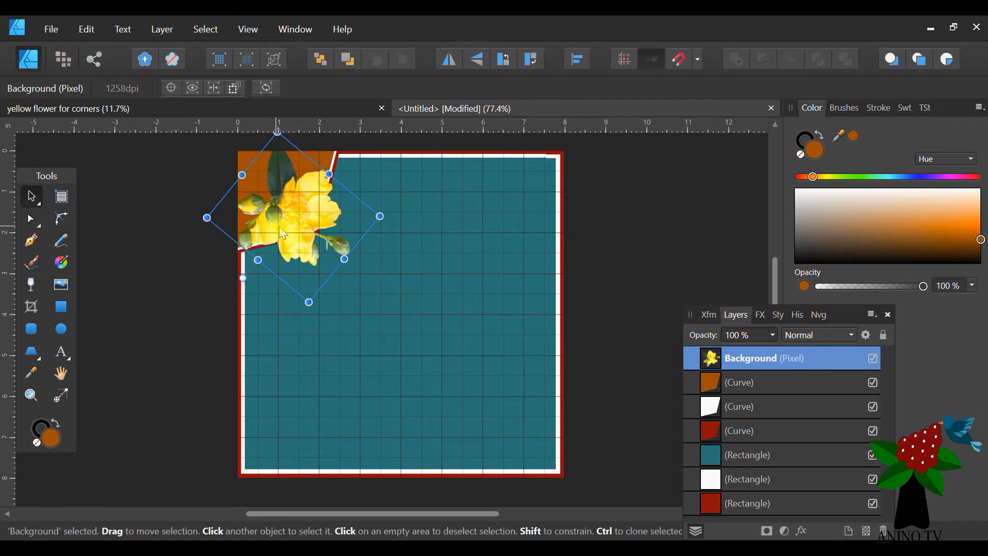
mouse_move(281, 224)
left_mouse_down()
mouse_move(273, 203)
mouse_move(282, 211)
left_mouse_up()
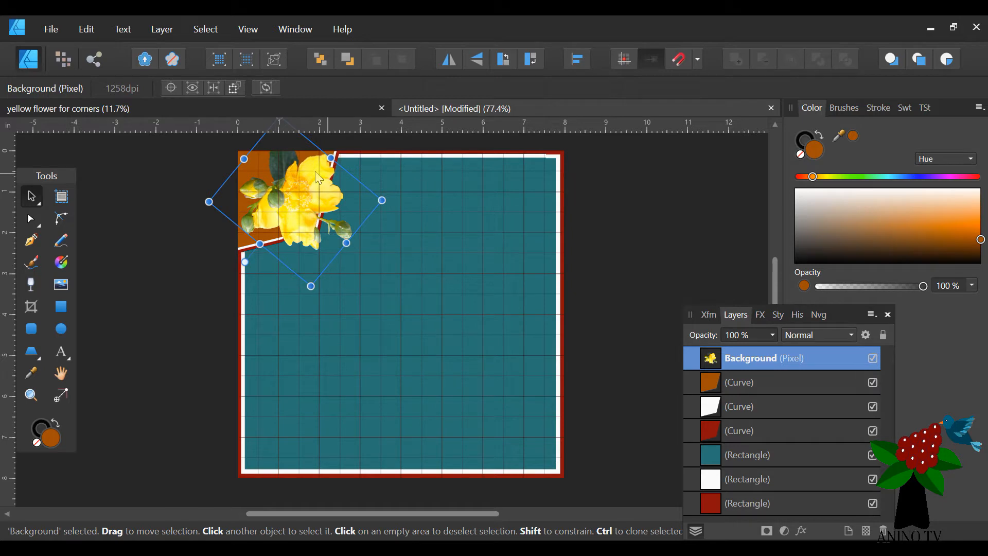
Step: Duplicate the flower layer and hide the lower copy
right_click(741, 357)
left_click(718, 153)
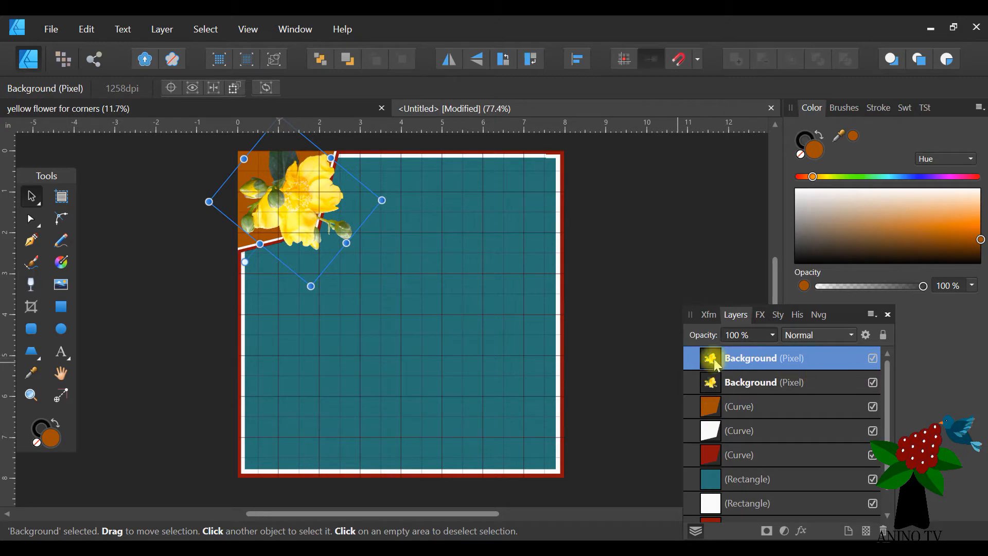
left_click_drag(840, 314, 580, 224)
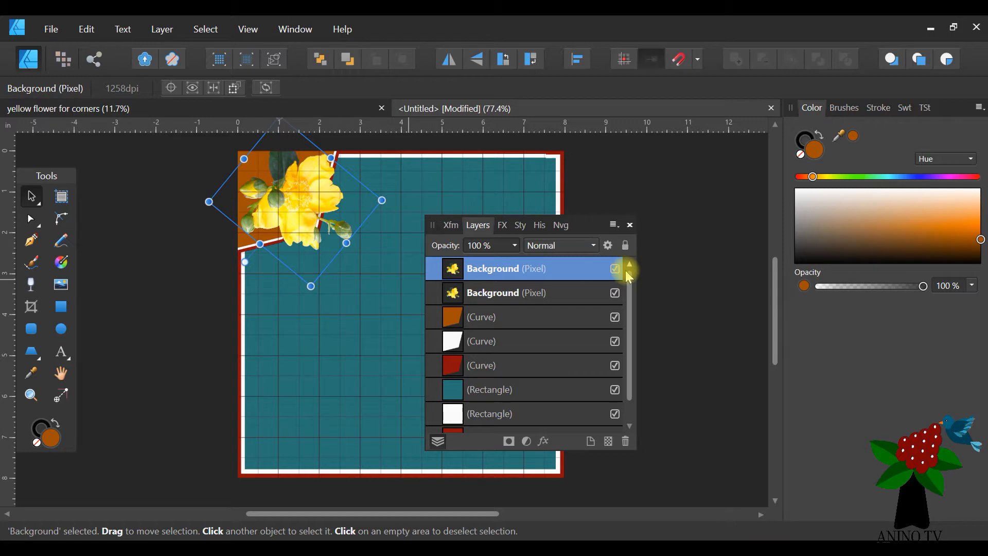
left_click(615, 293)
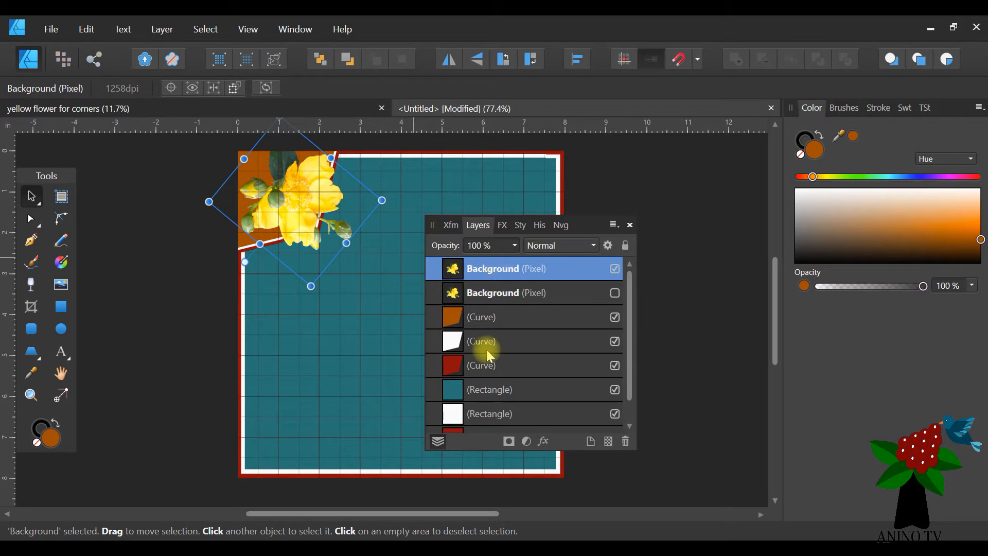
Step: Clip the visible flower copy inside the orange corner shape
double_click(511, 268)
left_click_drag(513, 310, 525, 325)
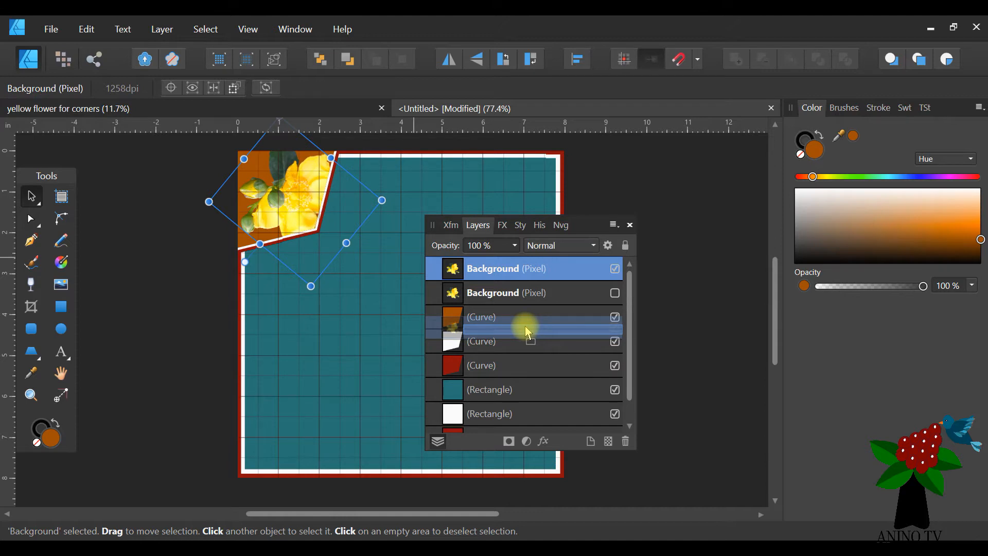
left_click_drag(524, 326, 526, 325)
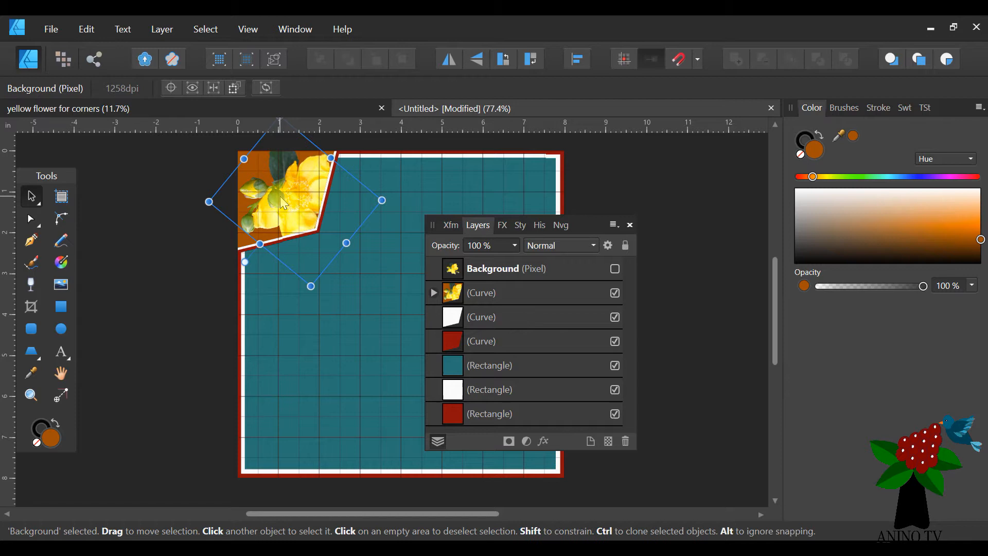
Step: Nudge the clipped flower left and up within the orange corner shape
left_click_drag(281, 199, 281, 198)
key("Left")
key("Left")
key("Left")
key("Left")
key("Left")
key("Left")
key("Left")
key("Left")
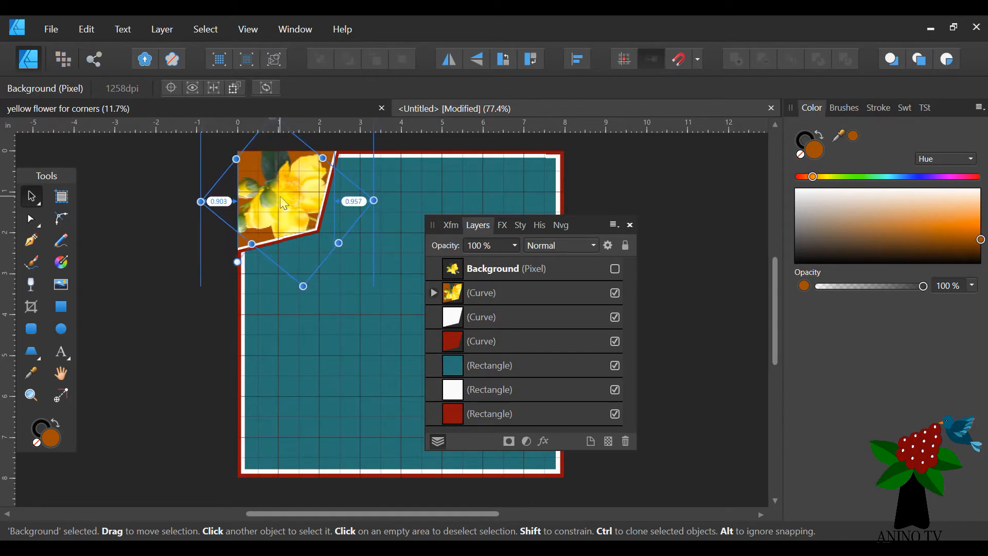
key("Up")
key("Up")
key("Up")
key("Up")
key("Up")
key("Up")
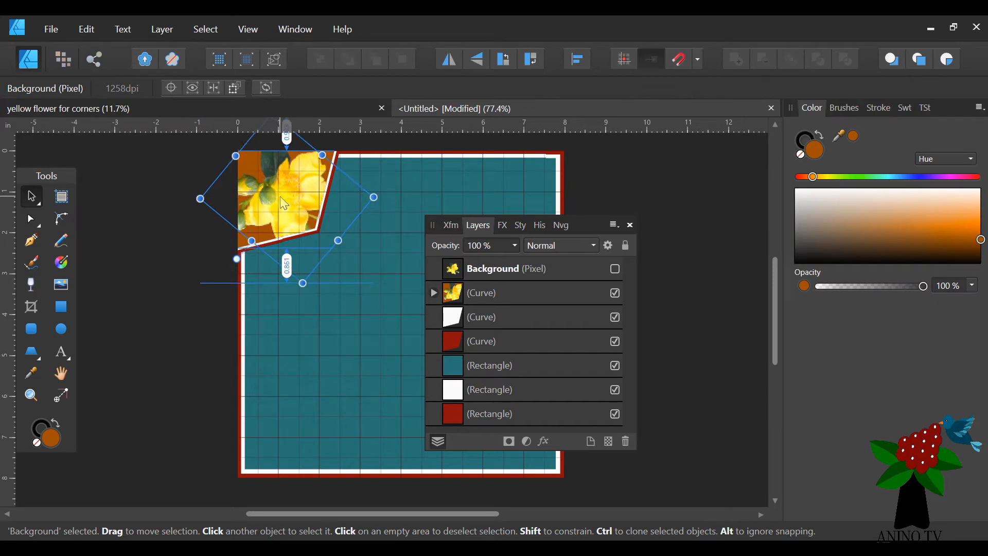
key("Up")
key("Up")
key("Up")
key("Up")
key("Up")
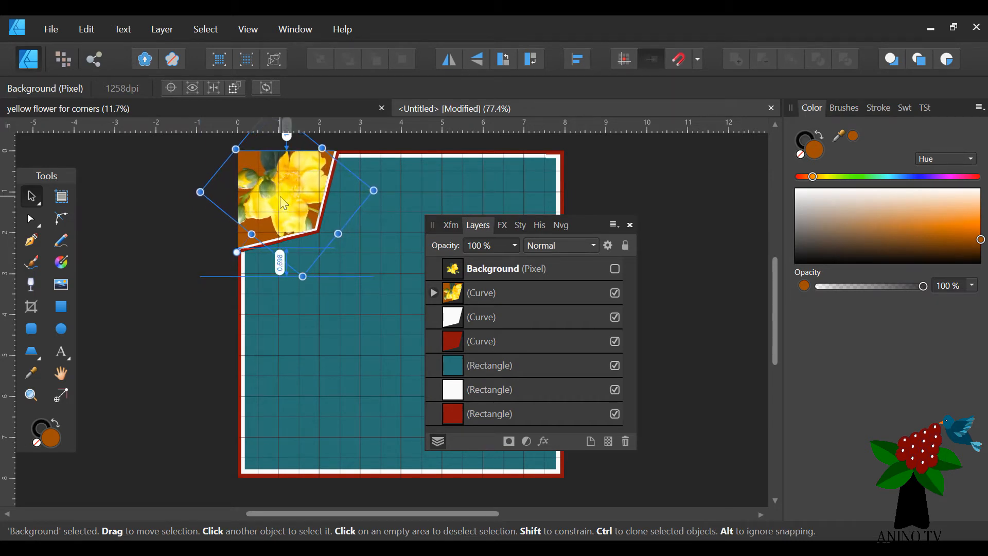
key("Left")
key("Left")
key("Left")
key("Left")
key("Left")
key("Left")
key("Left")
key("Left")
key("Left")
key("Left")
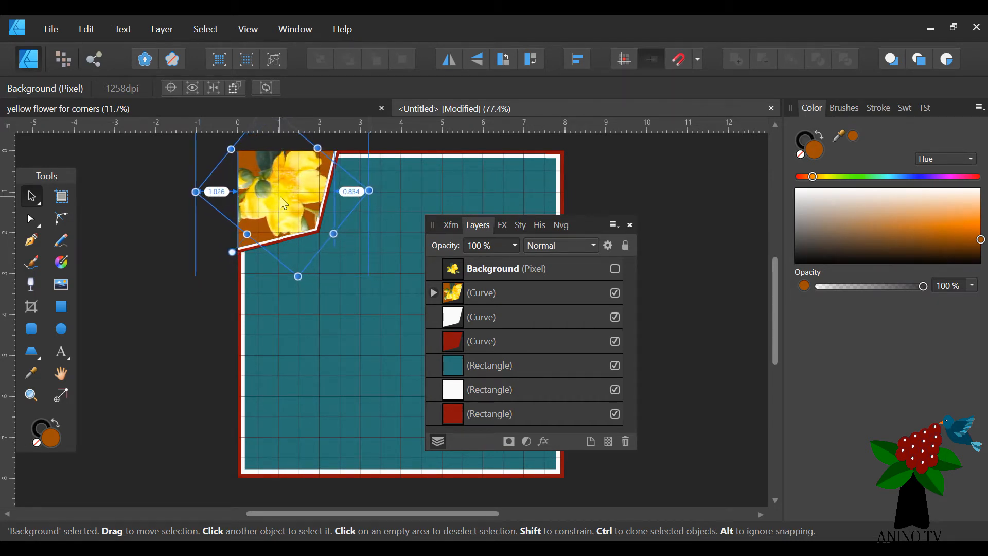
key("Left")
key("Left")
key("Left")
key("Left")
key("Left")
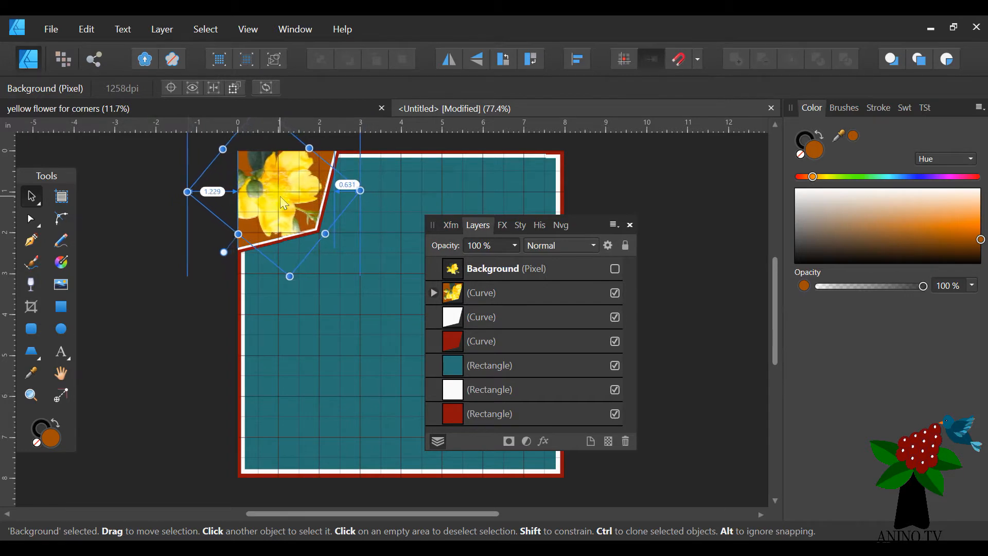
key("Up")
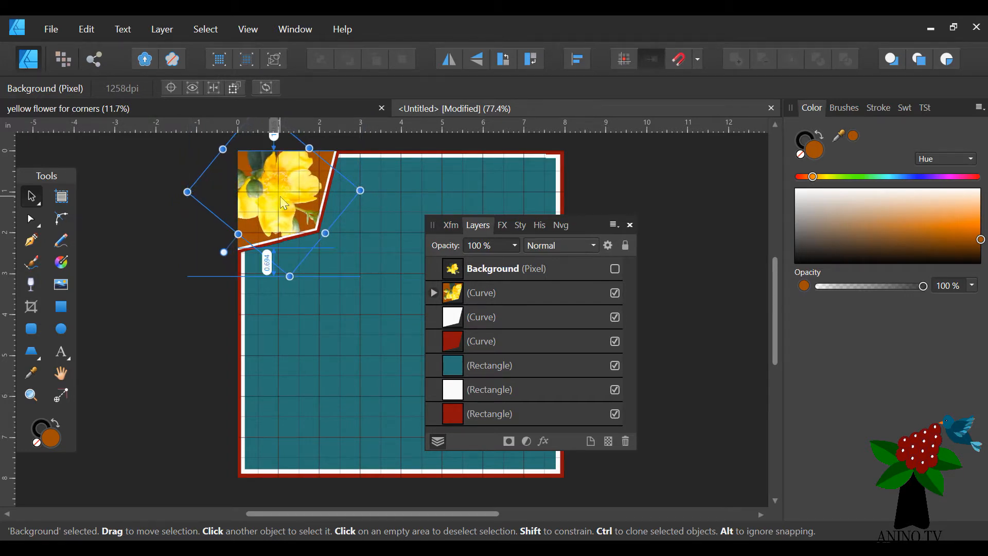
left_click(238, 316)
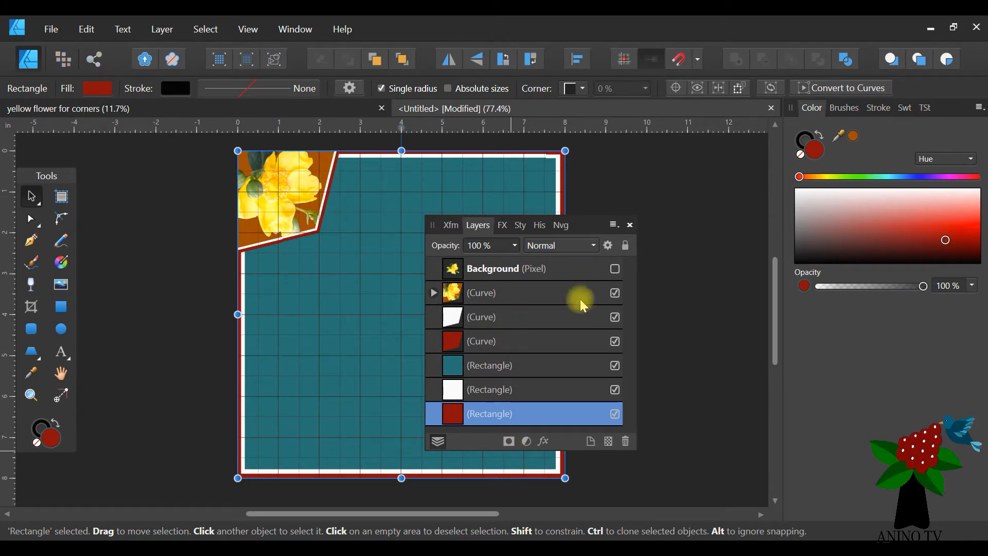
Step: Undo the clipped flower's nudges and take it back out of the orange corner shape as a separate layer
left_click(87, 30)
left_click(93, 46)
left_click(88, 28)
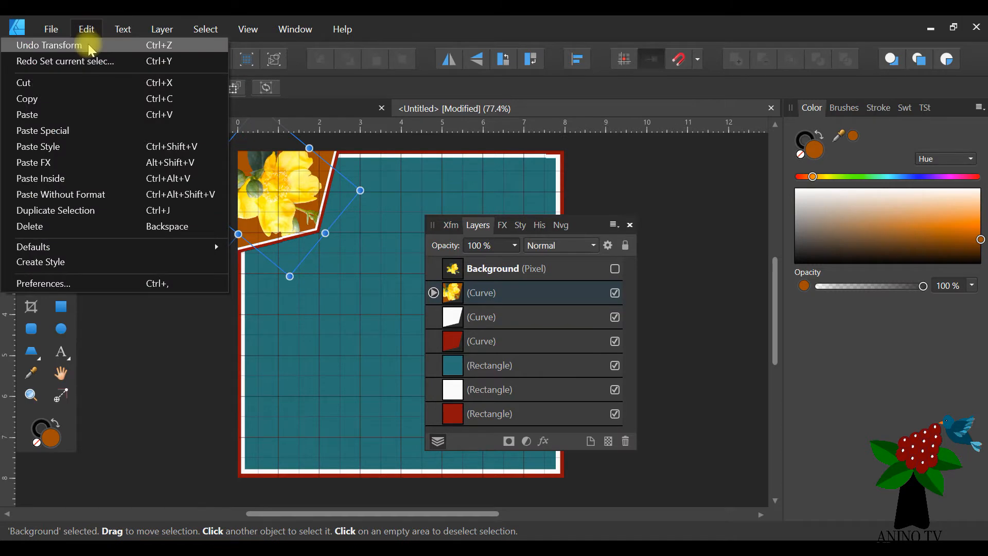
left_click(91, 47)
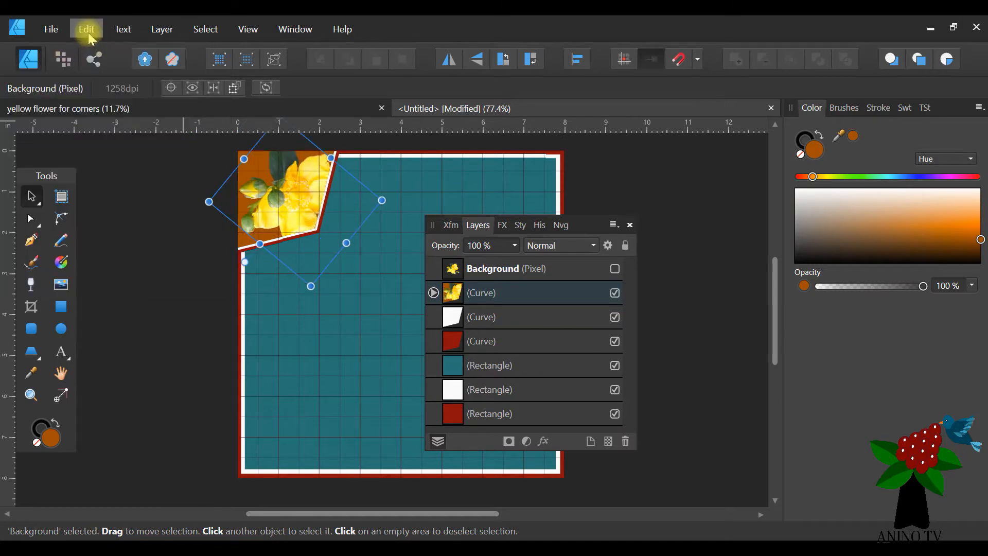
left_click(434, 293)
left_click_drag(493, 316, 422, 280)
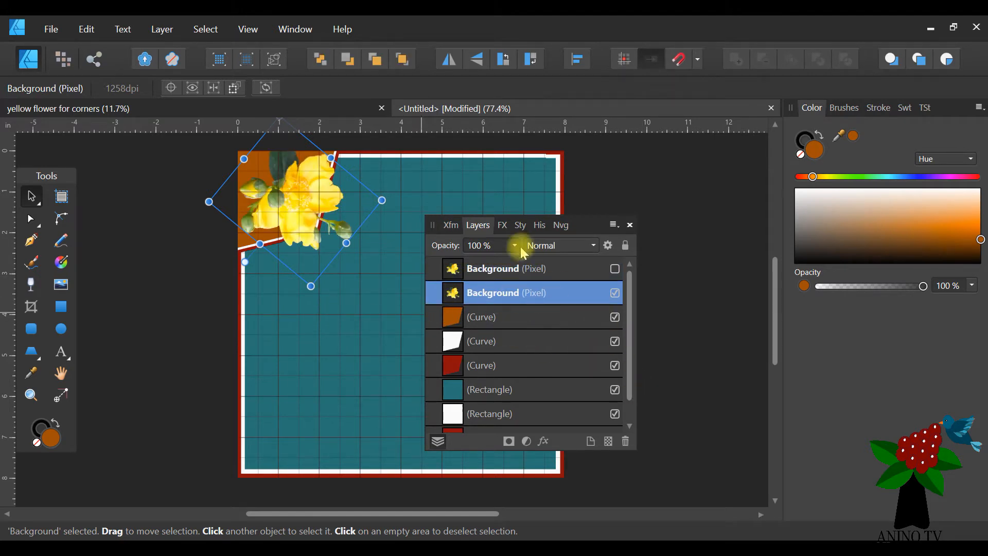
Step: Hide the flower copy just released from the orange shape and show the other flower copy above it
left_click_drag(589, 234, 828, 316)
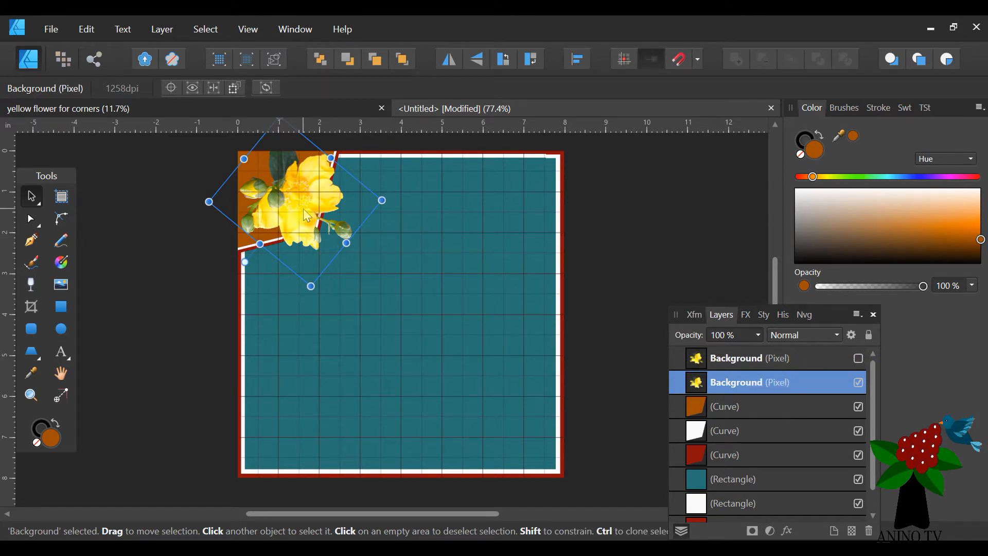
mouse_move(303, 209)
left_mouse_down()
mouse_move(302, 222)
mouse_move(296, 208)
mouse_move(306, 202)
mouse_move(304, 210)
left_mouse_up()
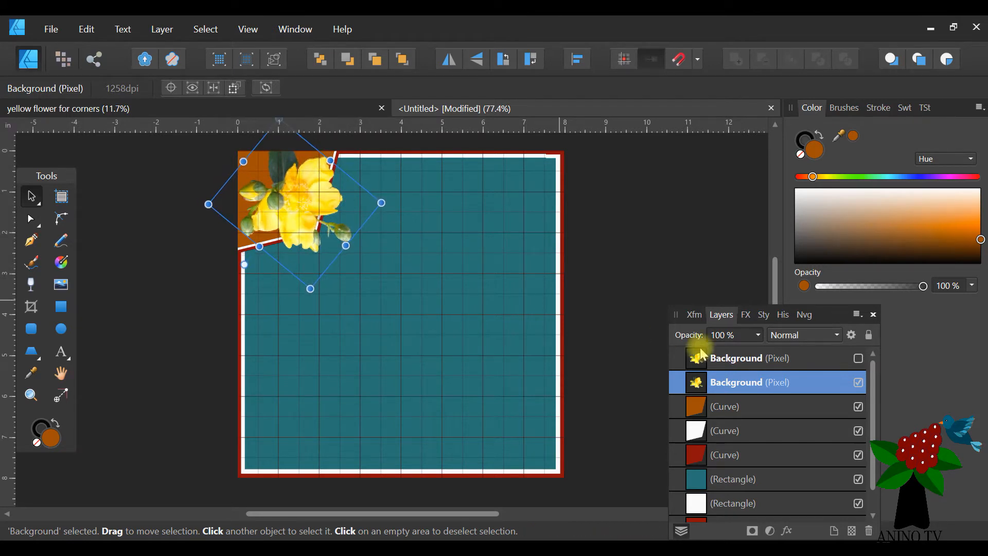
left_click(858, 382)
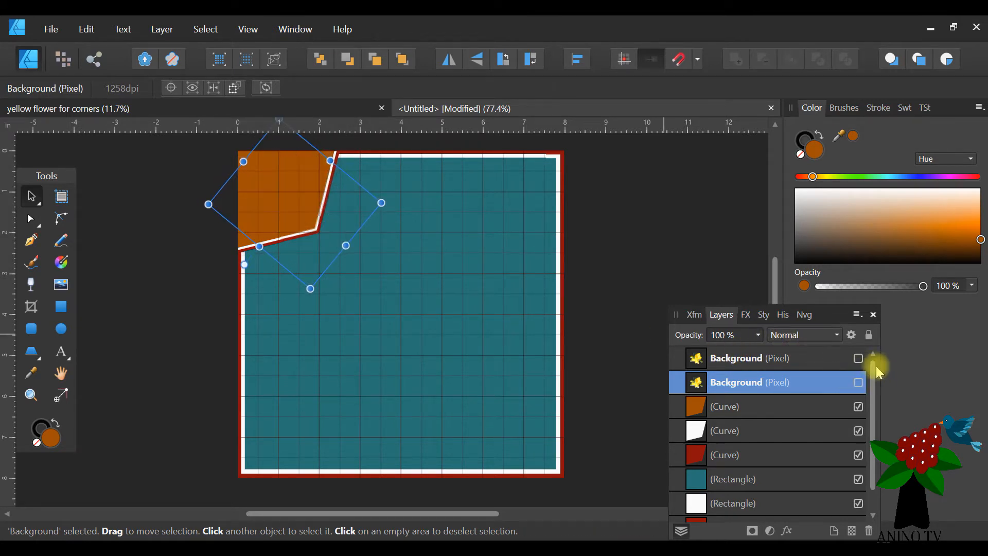
left_click(858, 358)
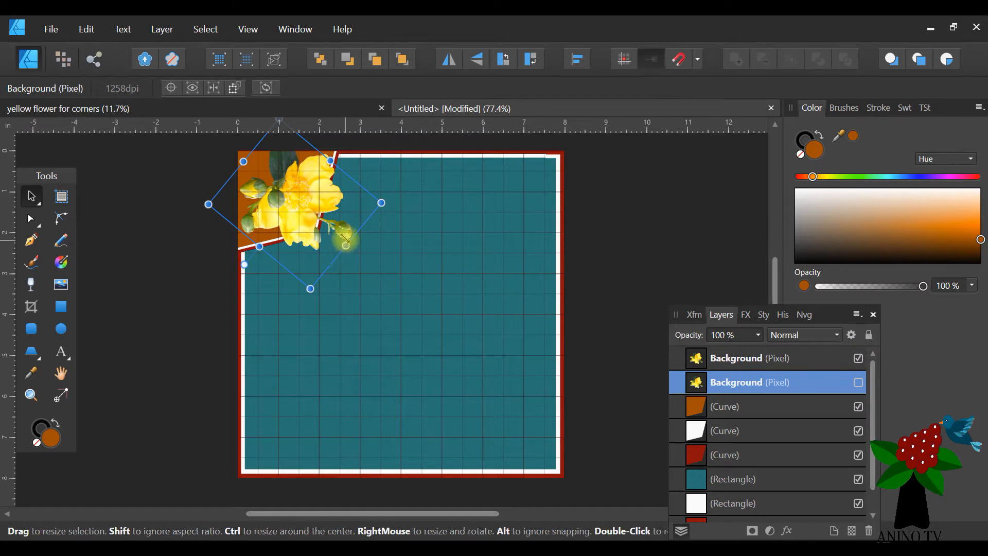
Step: Select the visible top flower copy, shift it slightly down over the orange corner and deselect it
left_click_drag(307, 215, 304, 215)
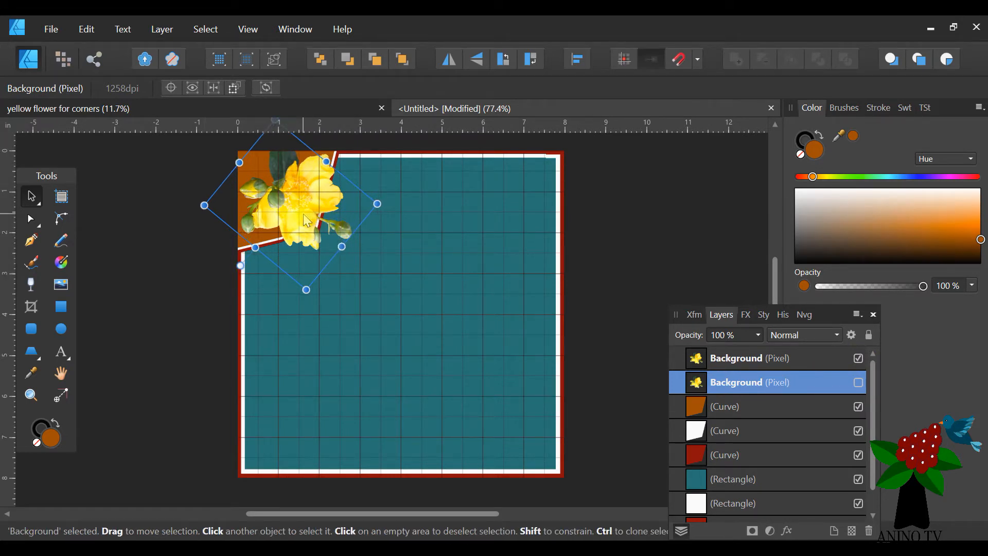
left_click(749, 357)
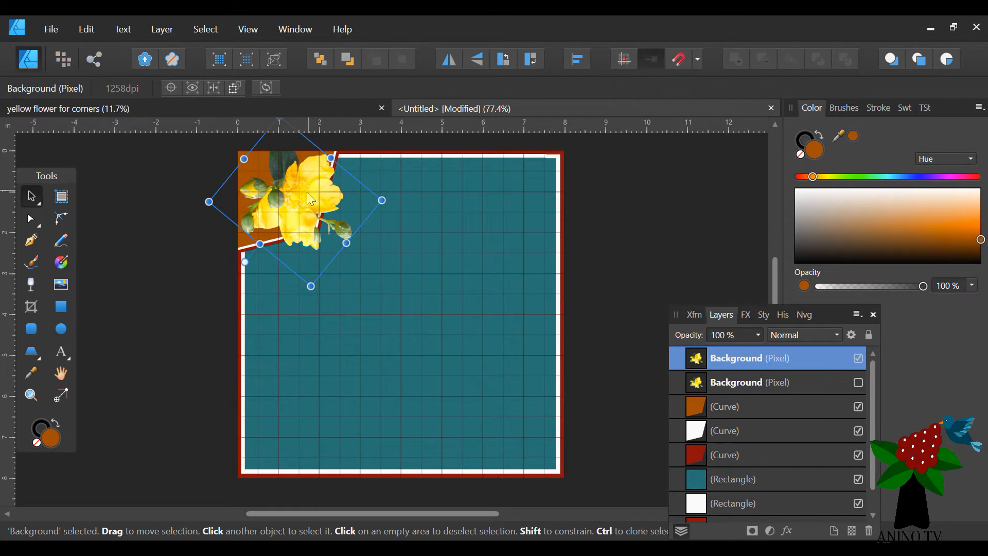
left_click_drag(308, 193, 310, 194)
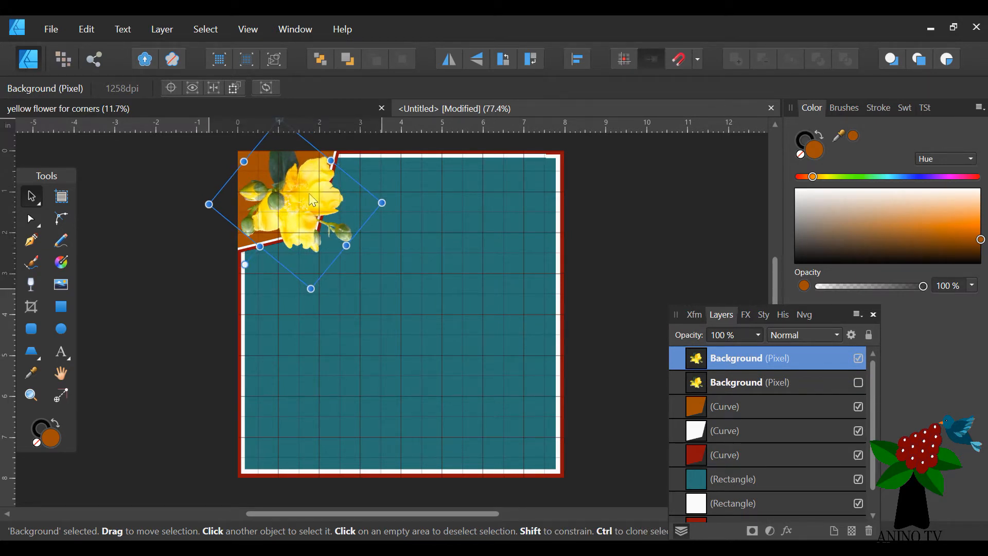
left_click(191, 216)
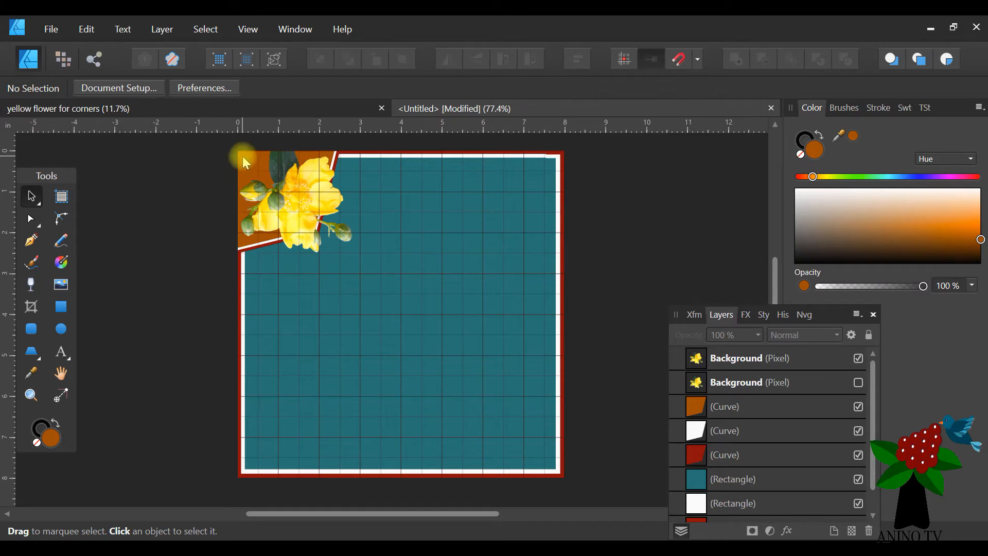
Step: Change the fill of the red outer border rectangle to dark brown and deselect it
left_click(382, 149)
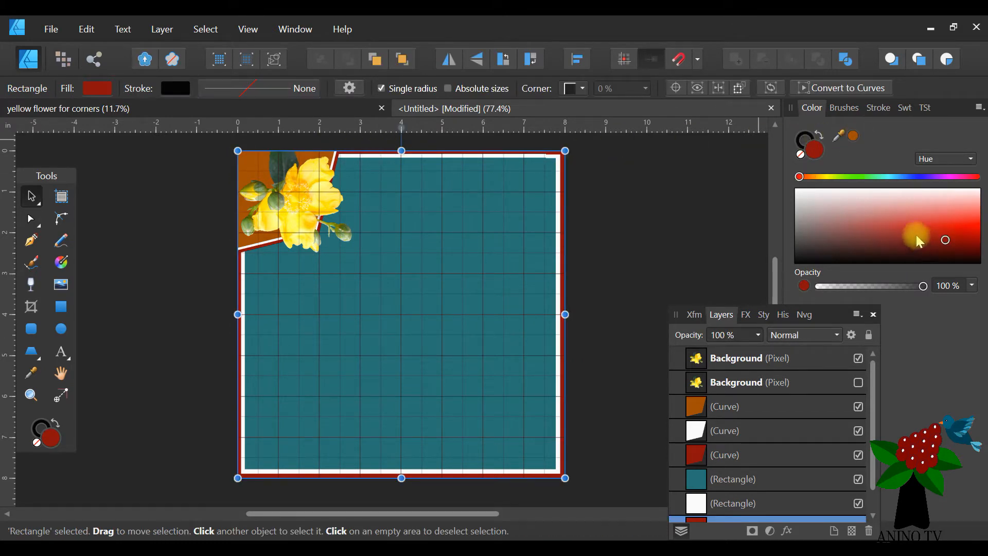
left_click_drag(800, 176, 811, 177)
left_click_drag(980, 252, 965, 259)
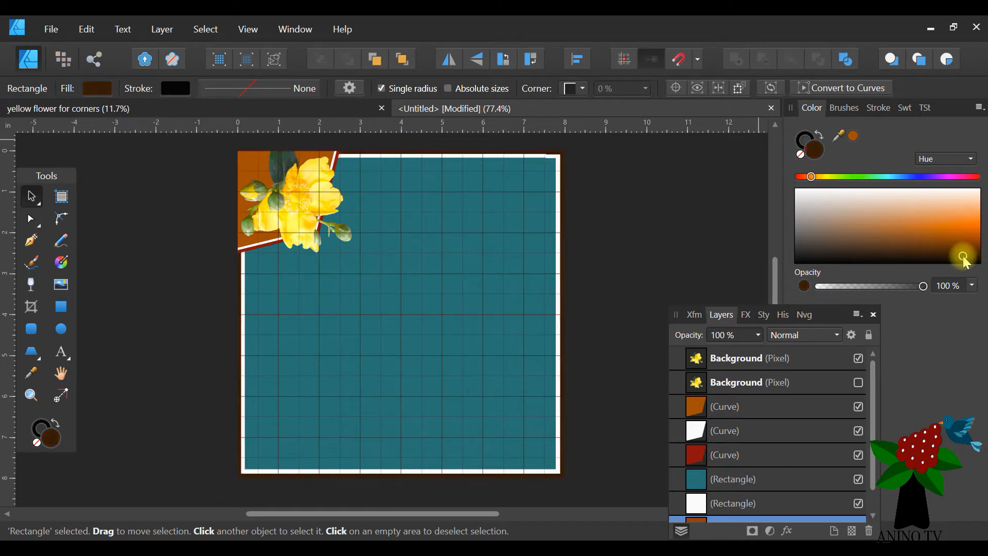
left_click(607, 233)
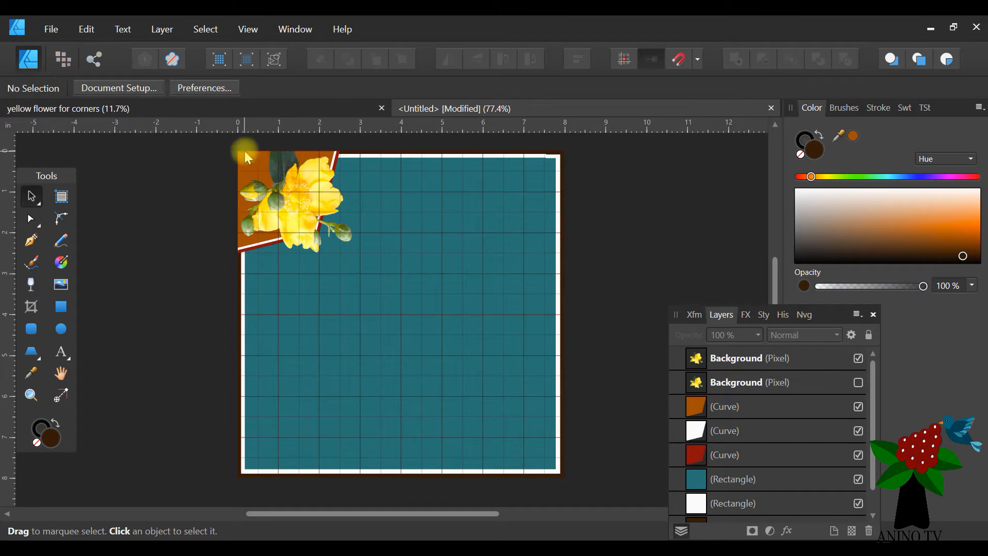
Step: Fill the red corner shape with the dark brown sampled from the outer border
left_click(241, 251)
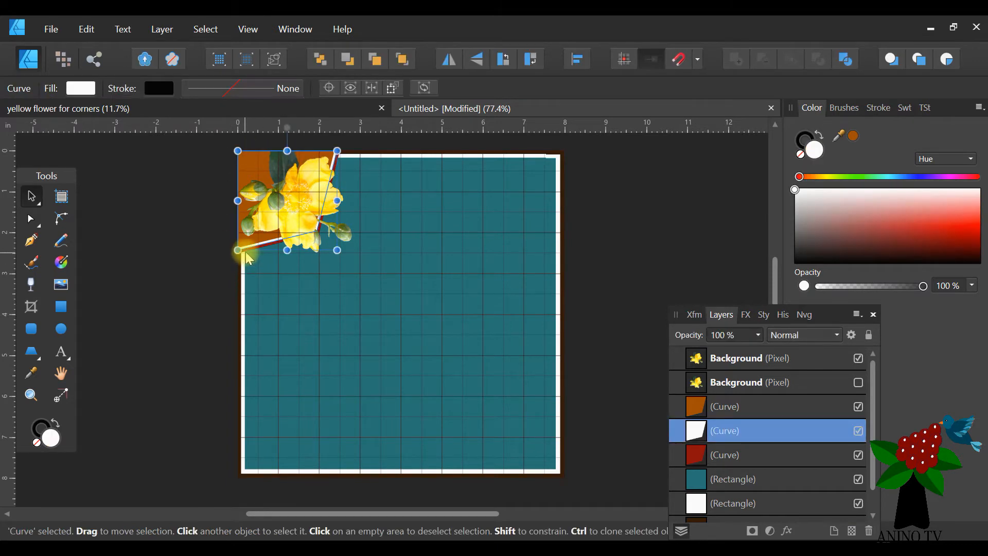
left_click(249, 256)
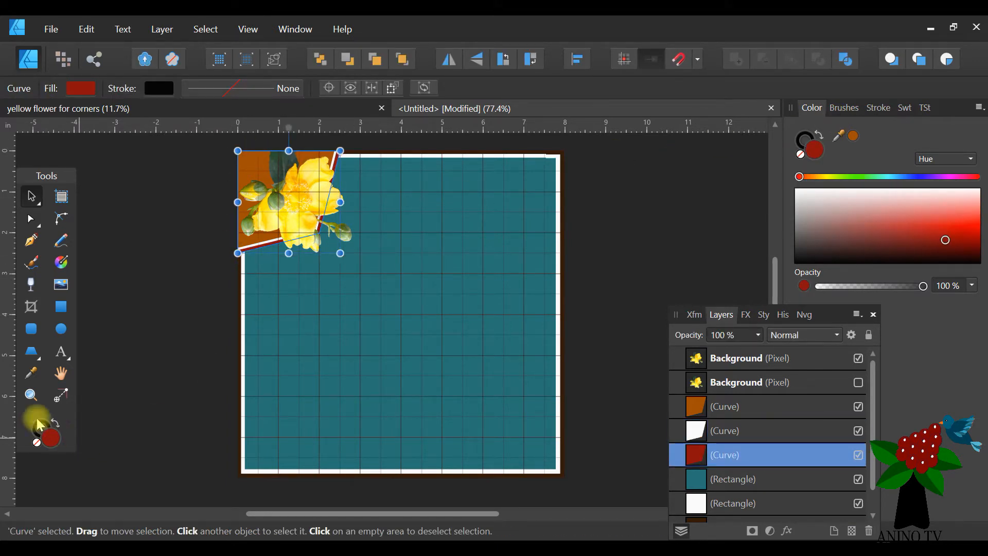
left_click(31, 373)
left_click(240, 323)
left_click(32, 395)
left_click(252, 315)
left_click(251, 304)
left_click(259, 285)
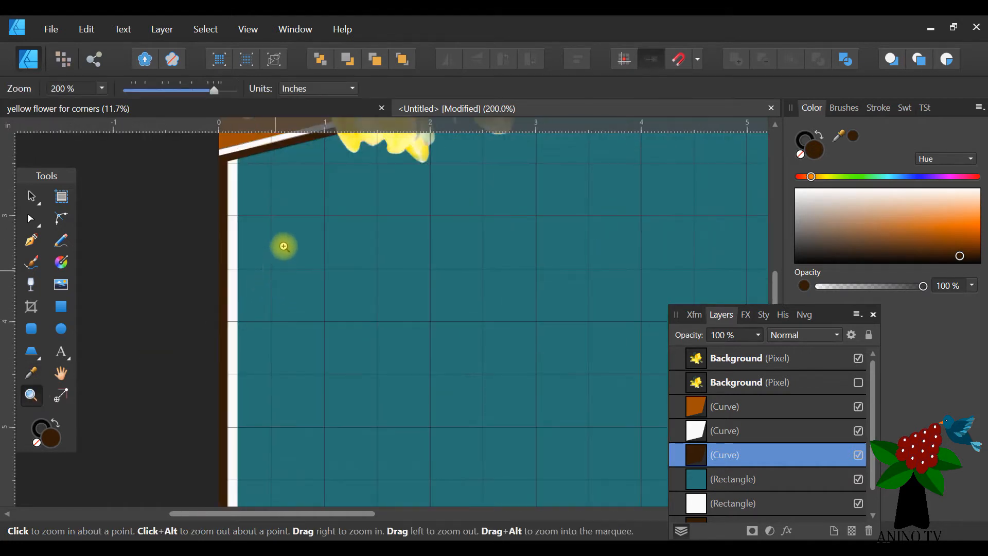
left_click(32, 372)
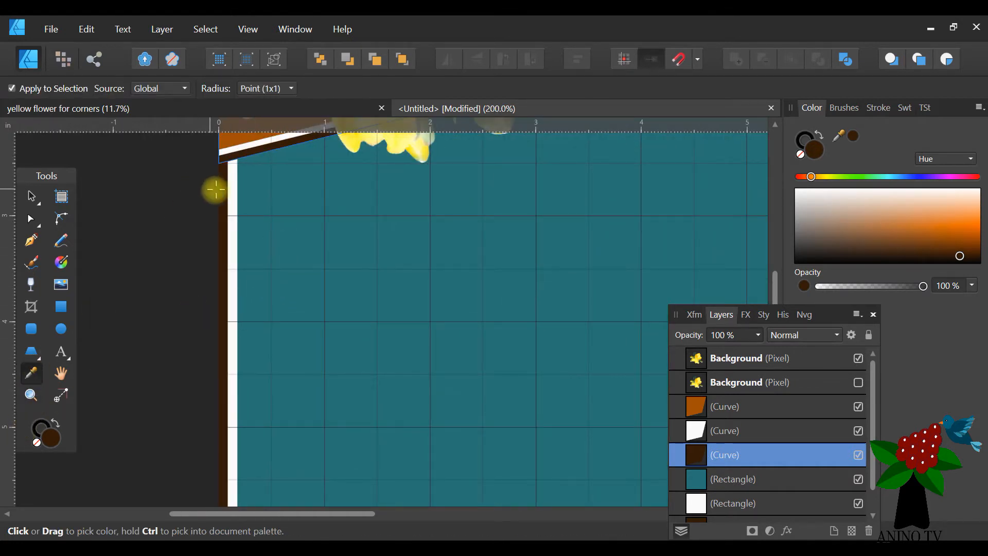
scroll(278, 192, "up", 3)
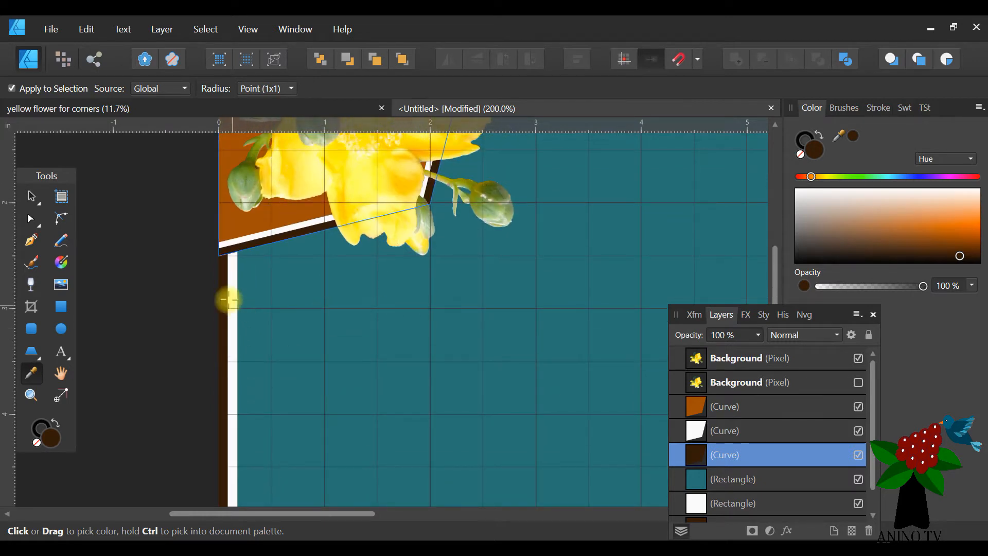
scroll(341, 256, "up", 5)
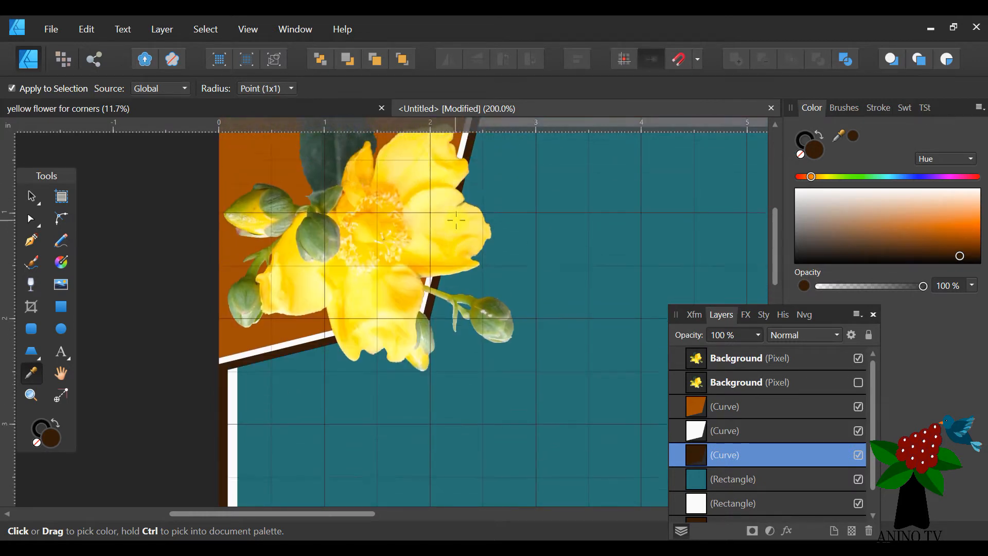
Step: Change the fill of the orange corner shape behind the flower to light beige
left_click(31, 196)
left_click(128, 198)
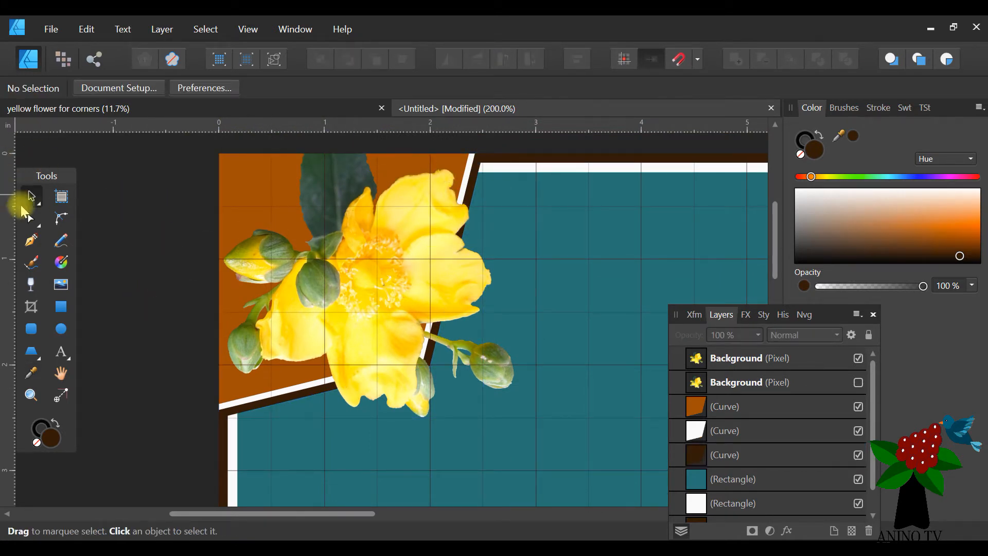
left_click(31, 218)
left_click(237, 193)
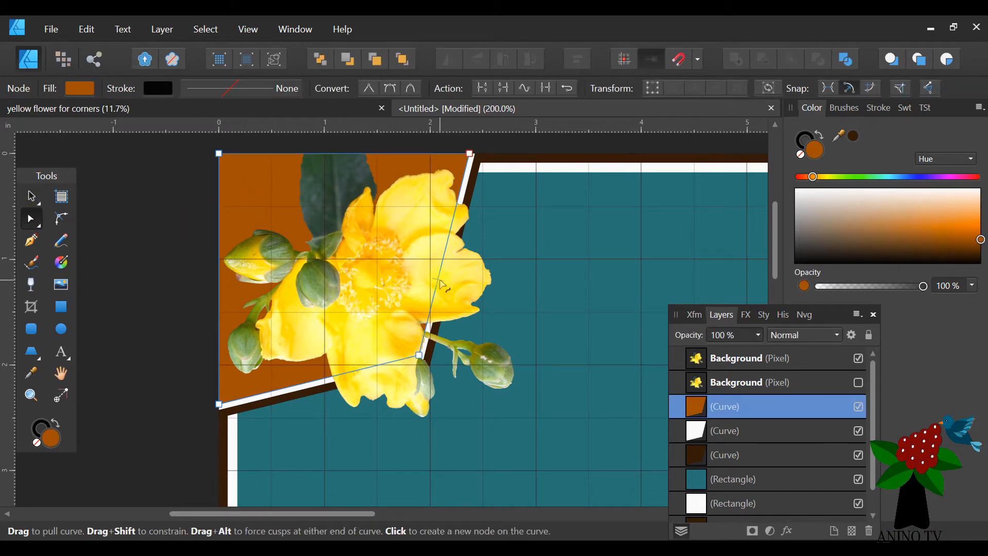
left_click(845, 210)
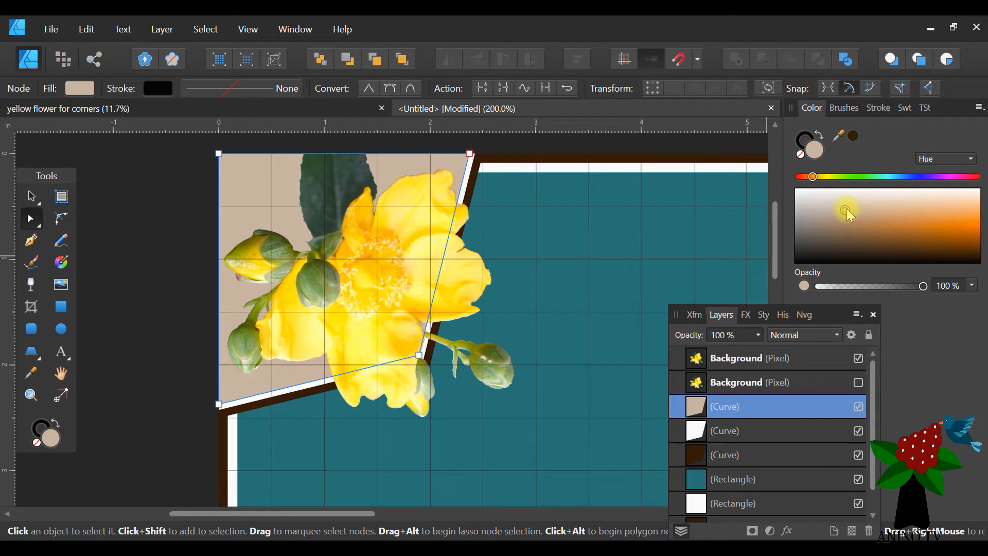
Step: Fill the teal centre rectangle with the beige sampled from the corner shape and deselect it
left_click(569, 238)
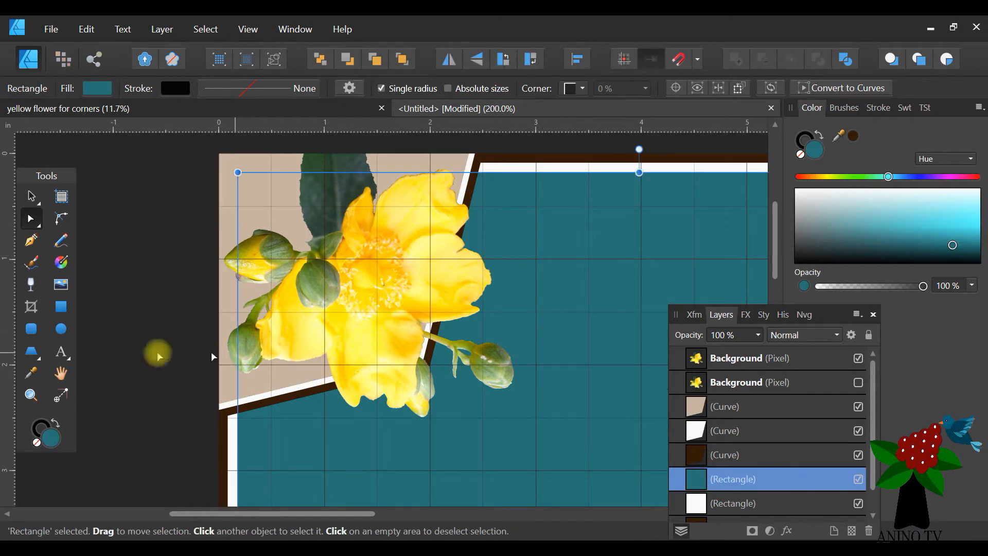
left_click(31, 373)
left_click(298, 210)
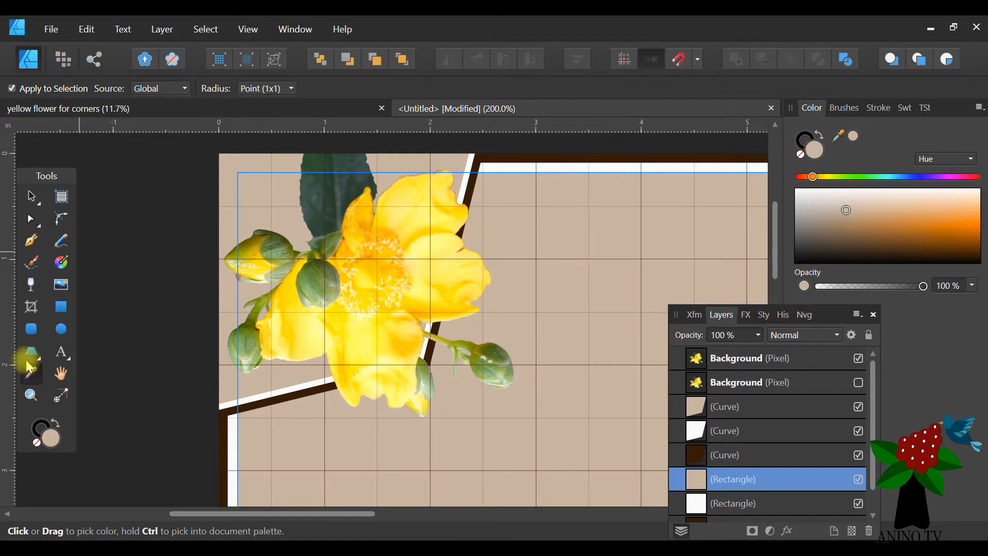
left_click(31, 395)
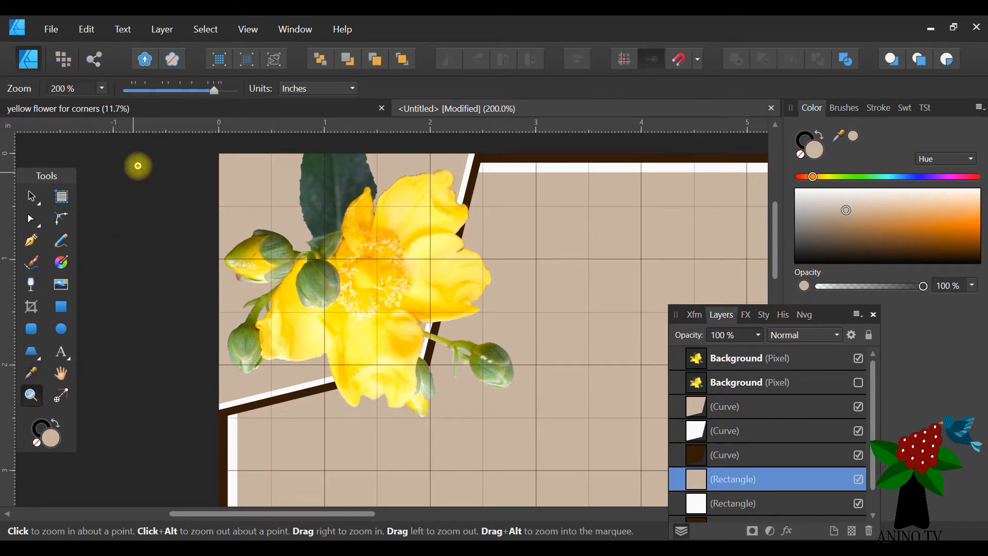
left_click(174, 89)
scroll(669, 224, "down", 5)
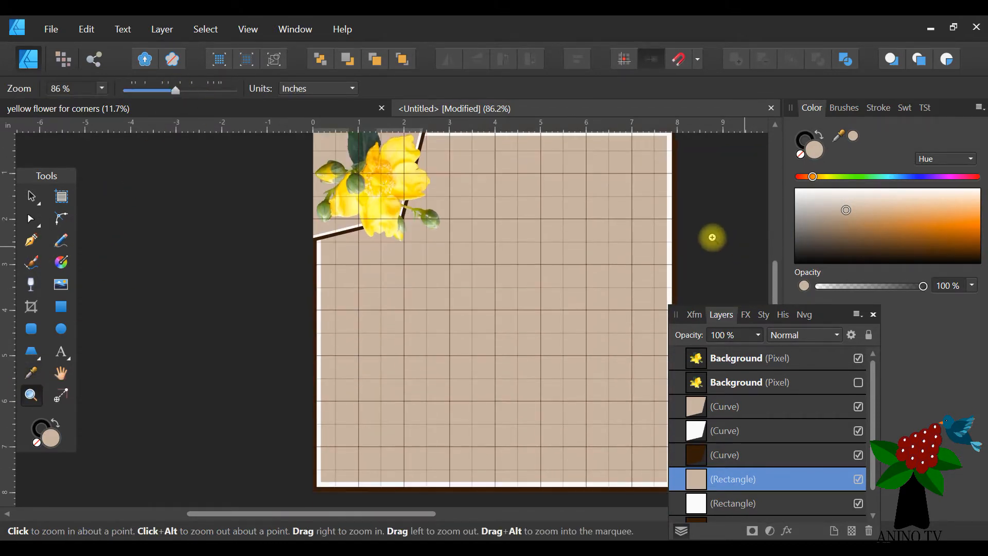
left_click(156, 88)
left_click(668, 245)
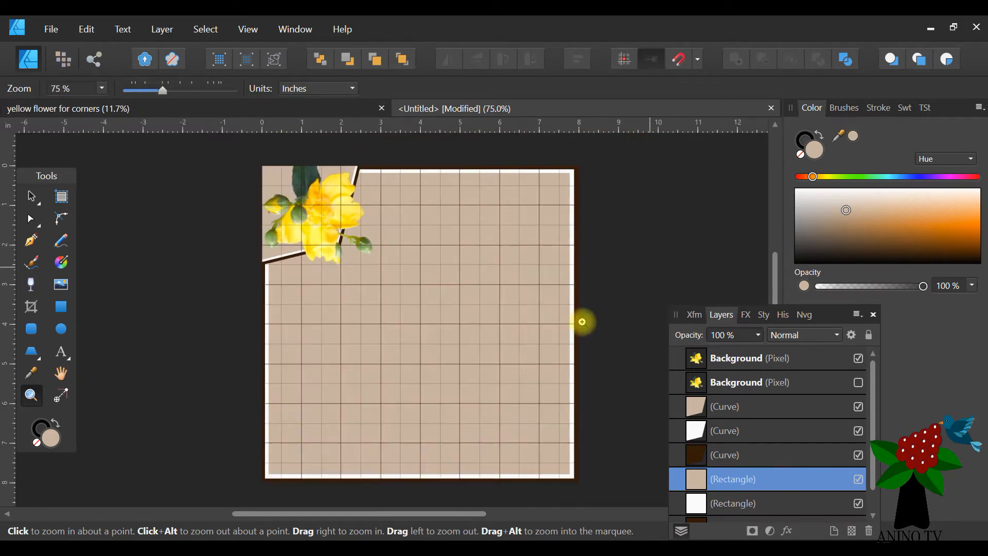
left_click(30, 196)
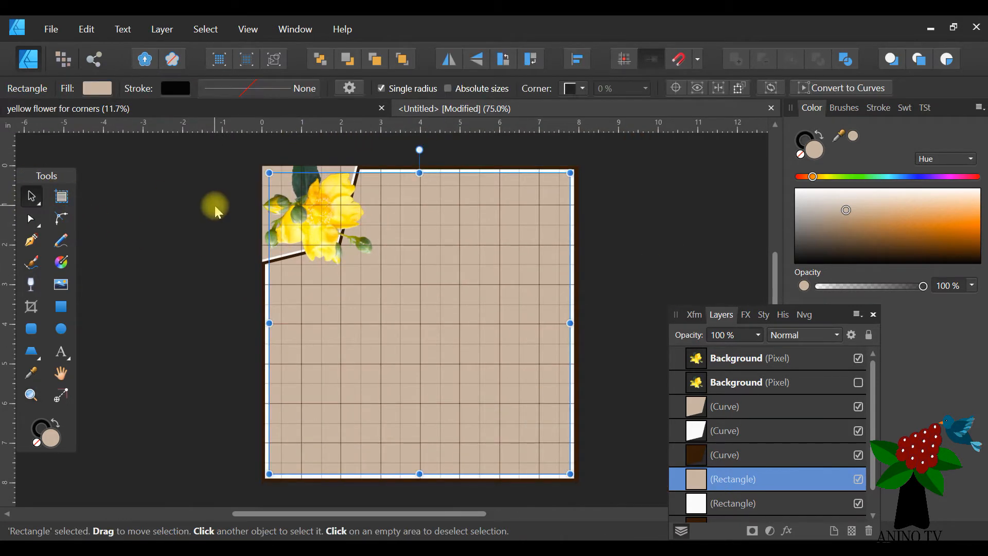
left_click(214, 205)
Step: Try white as the fill of the beige corner shape behind the flower
left_click(345, 364)
mouse_move(810, 196)
left_mouse_down()
mouse_move(787, 197)
mouse_move(780, 180)
left_mouse_up()
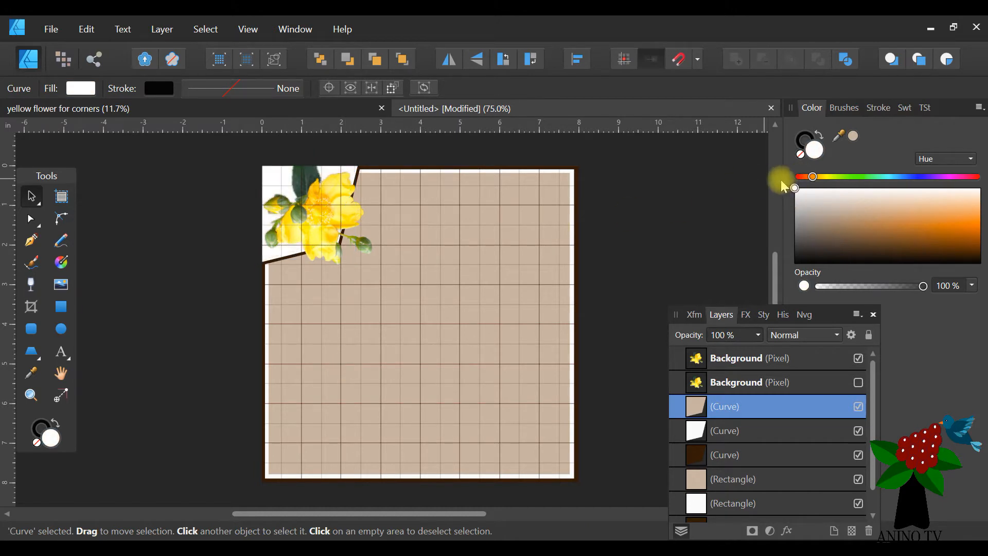
left_click(399, 161)
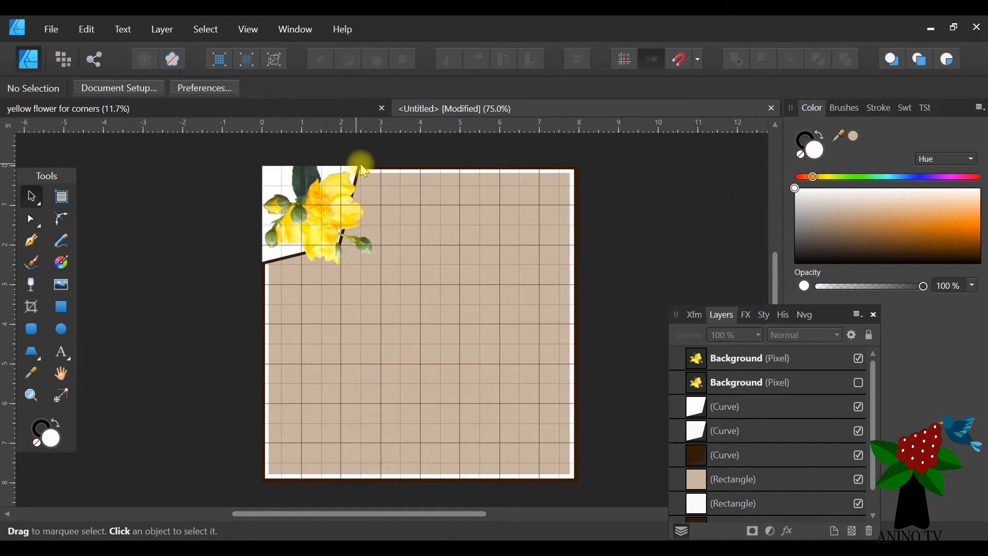
Step: Try a yellow sampled from the flower as the fill of the white corner strip
left_click(360, 164)
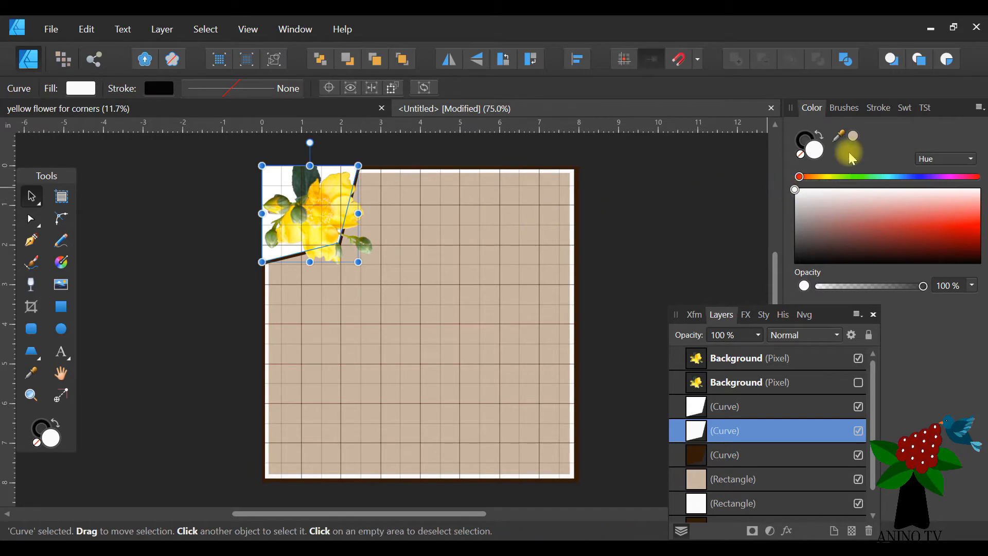
left_click(30, 373)
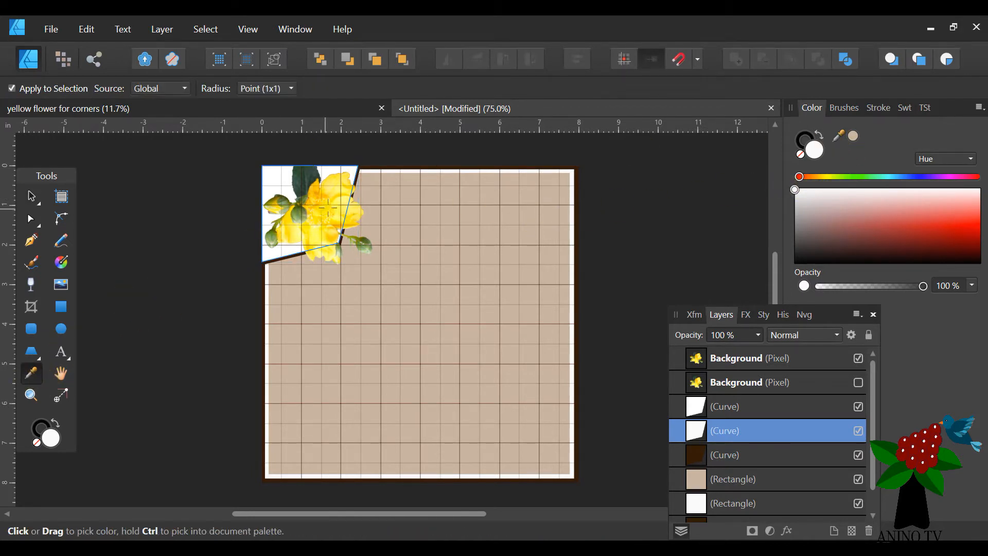
left_click(337, 190)
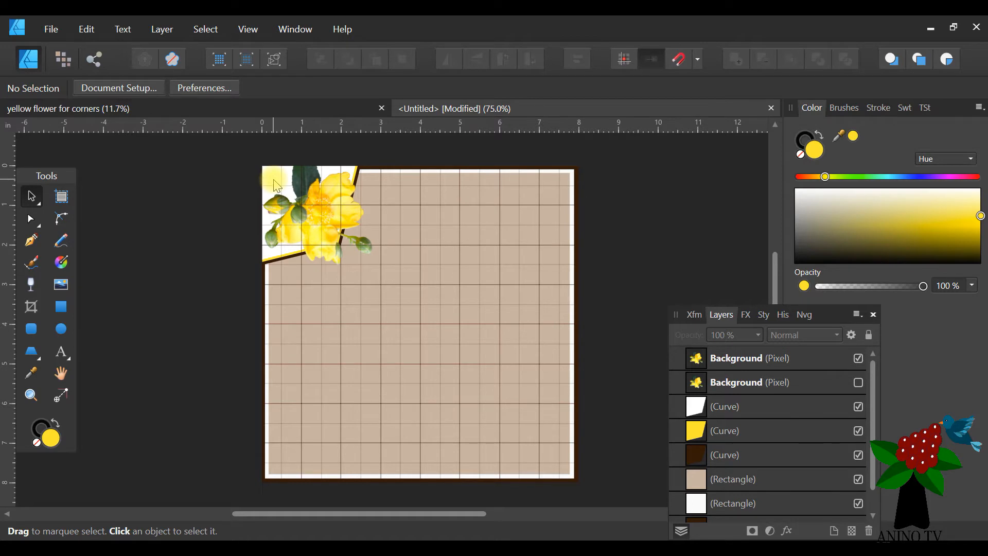
Step: Try the centre rectangle's beige as the fill of the yellow corner strip
left_click(273, 208)
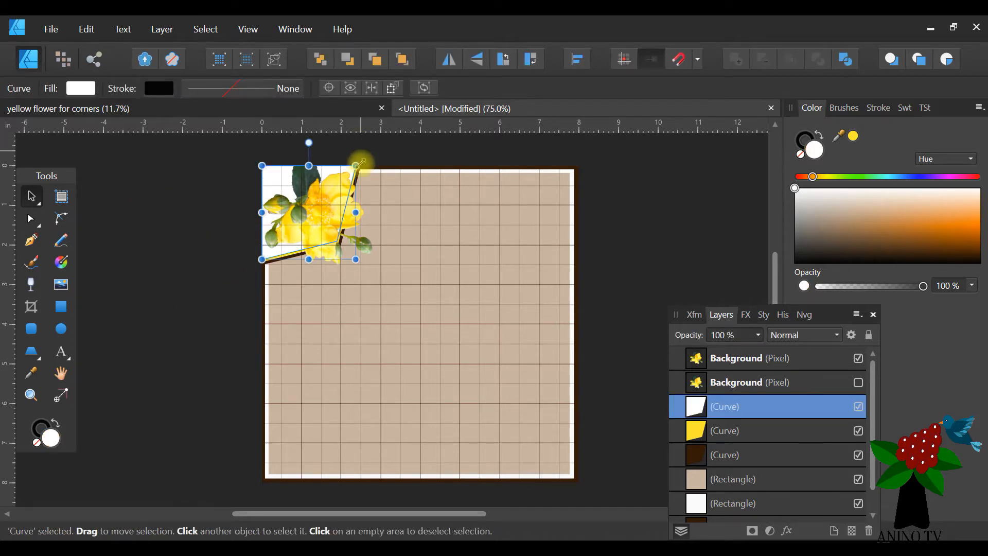
left_click(285, 265)
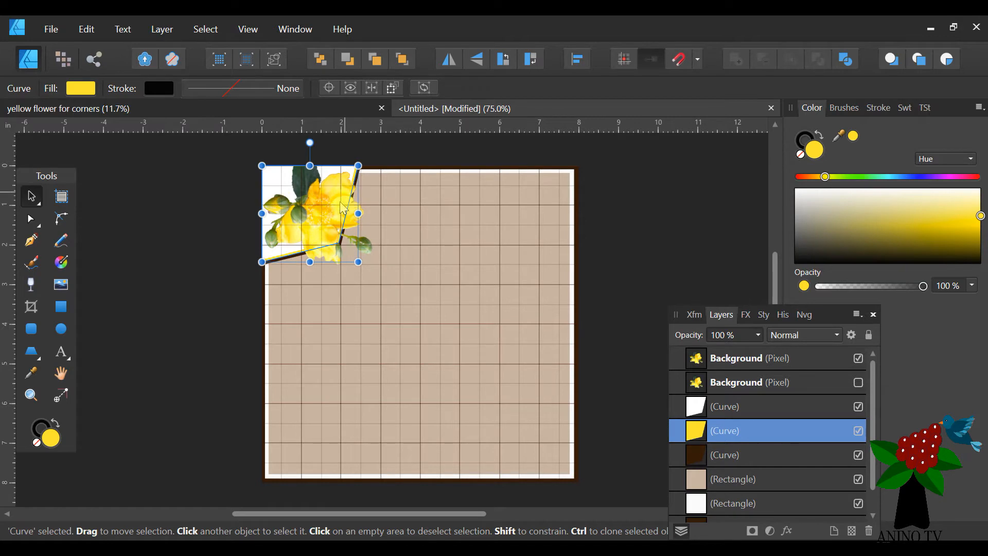
left_click(32, 372)
left_click(355, 319)
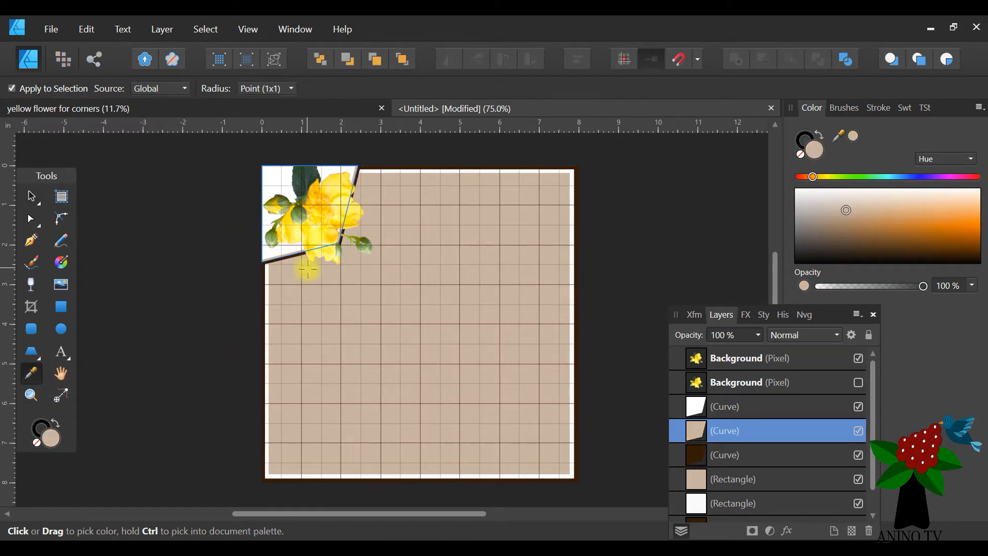
Step: Undo the trial recolourings of the corner shapes, back to the beige corner with its white strip, and deselect everything
left_click(90, 32)
left_click(92, 45)
left_click(91, 33)
left_click(93, 46)
left_click(91, 34)
left_click(94, 46)
left_click(97, 36)
left_click(92, 44)
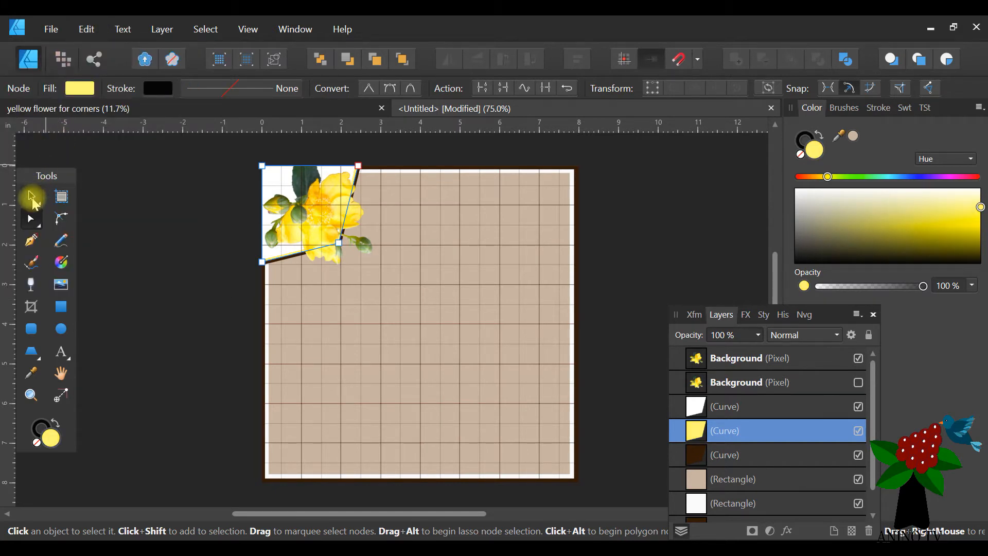
left_click(32, 198)
left_click(87, 28)
left_click(77, 45)
left_click(91, 29)
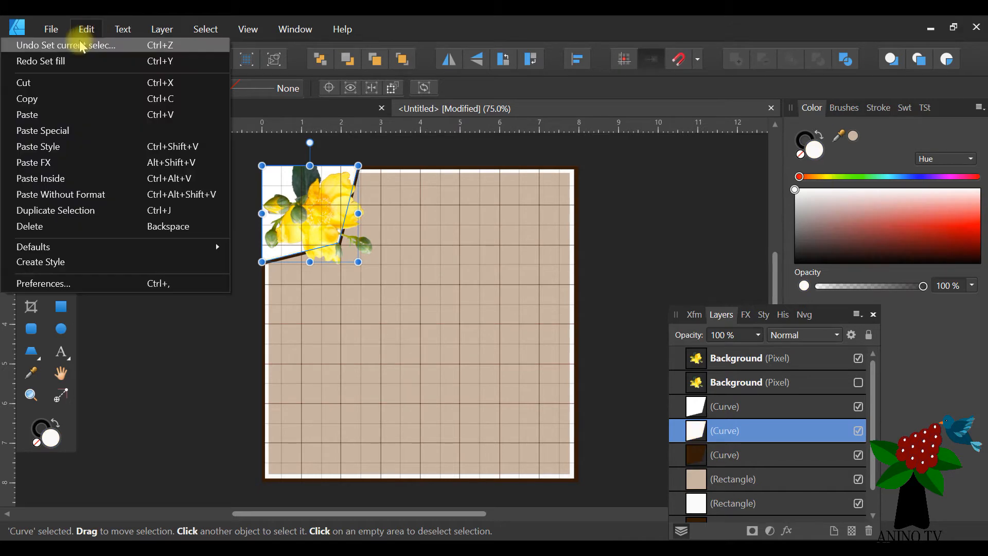
left_click(81, 46)
left_click(85, 30)
left_click(77, 45)
left_click(83, 30)
left_click(79, 45)
left_click(85, 29)
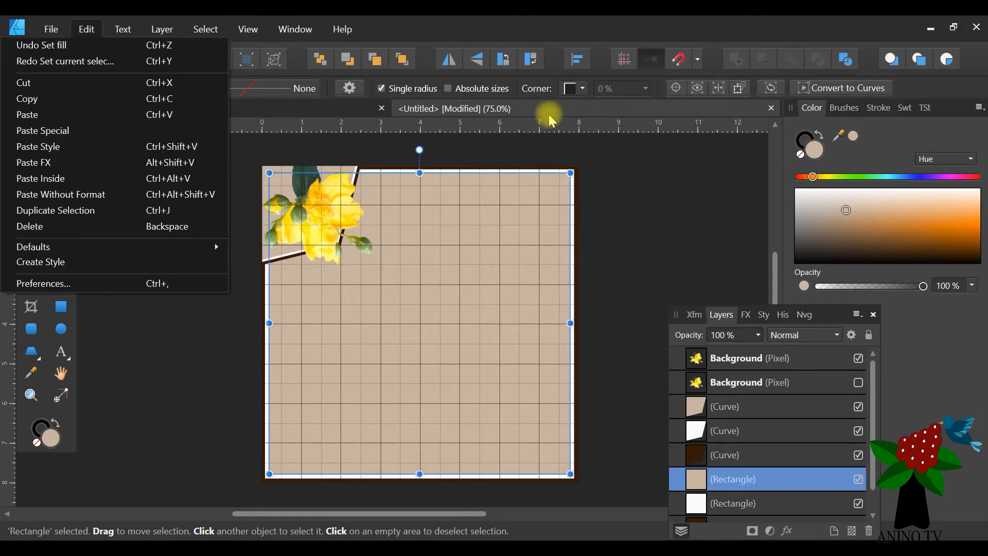
left_click(569, 152)
Step: Select the visible flower together with the beige, white and dark brown corner shapes and group them
left_click_drag(402, 139, 214, 340)
left_click_drag(448, 139, 203, 384)
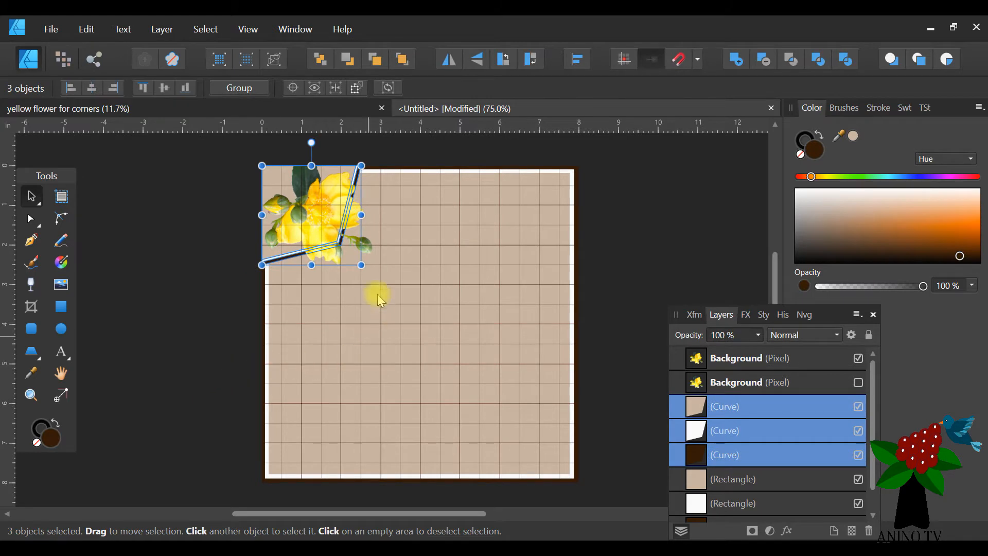
left_click(374, 252)
left_click_drag(683, 138, 120, 440)
scroll(380, 308, "up", 1)
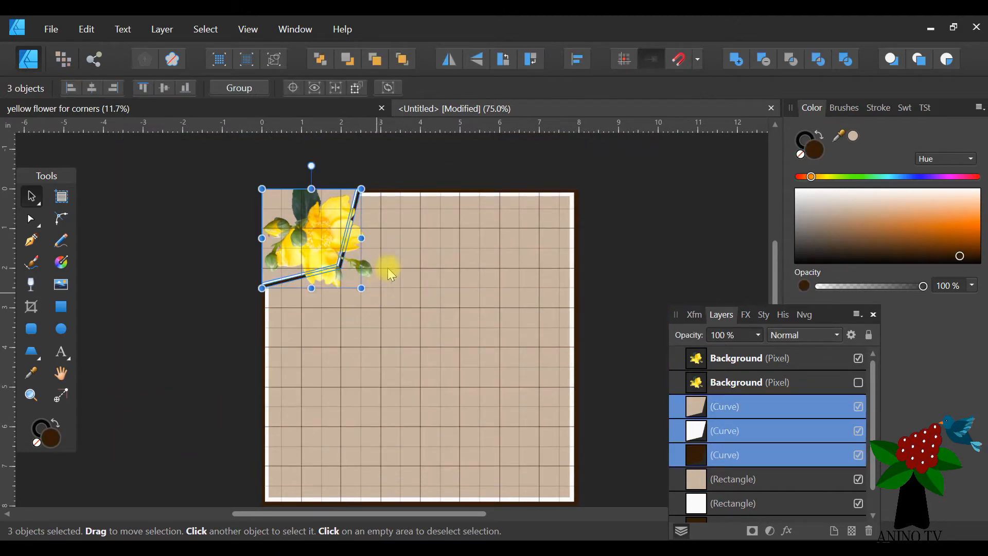
left_click(370, 273)
scroll(642, 167, "up", 1)
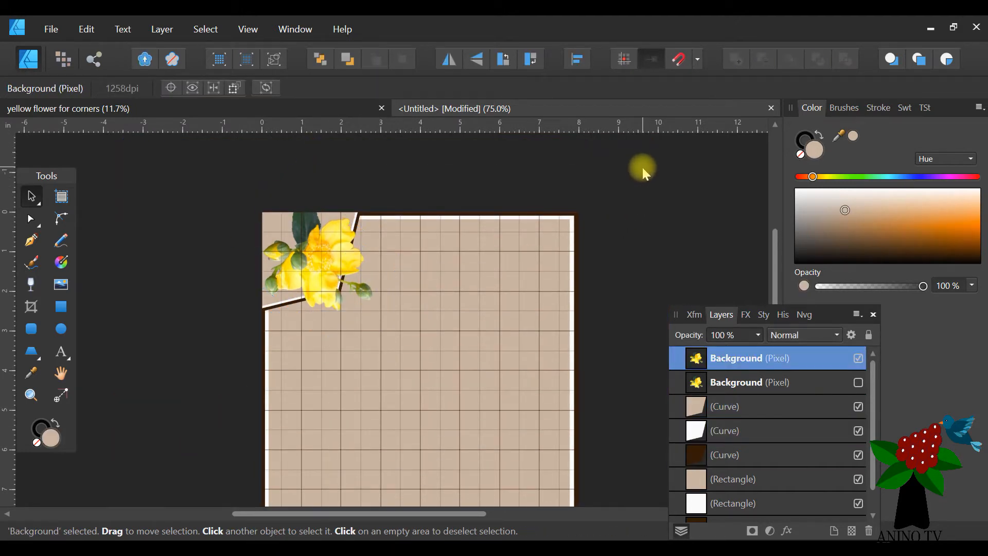
scroll(642, 168, "up", 1)
left_click_drag(684, 154, 142, 490)
scroll(462, 162, "down", 3)
scroll(388, 266, "up", 1)
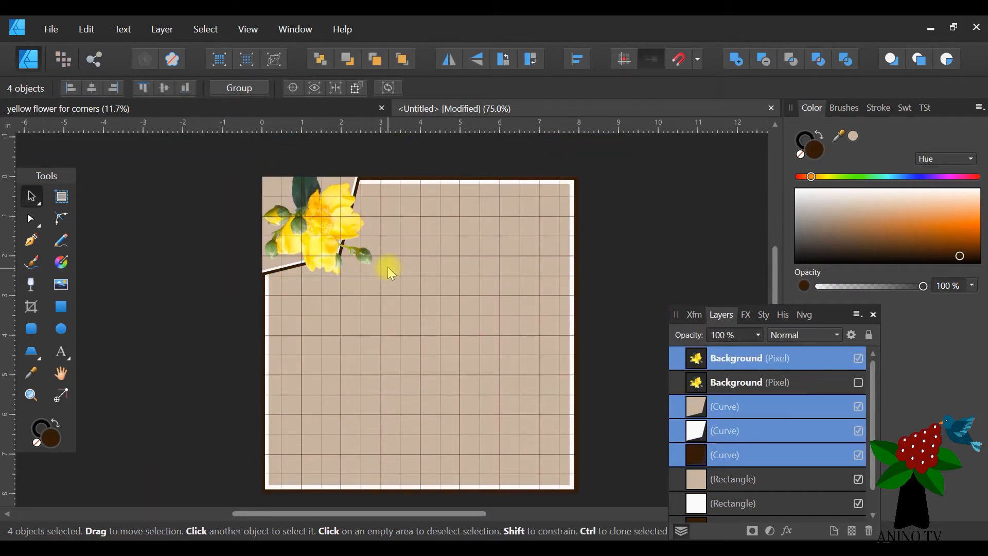
left_click(249, 88)
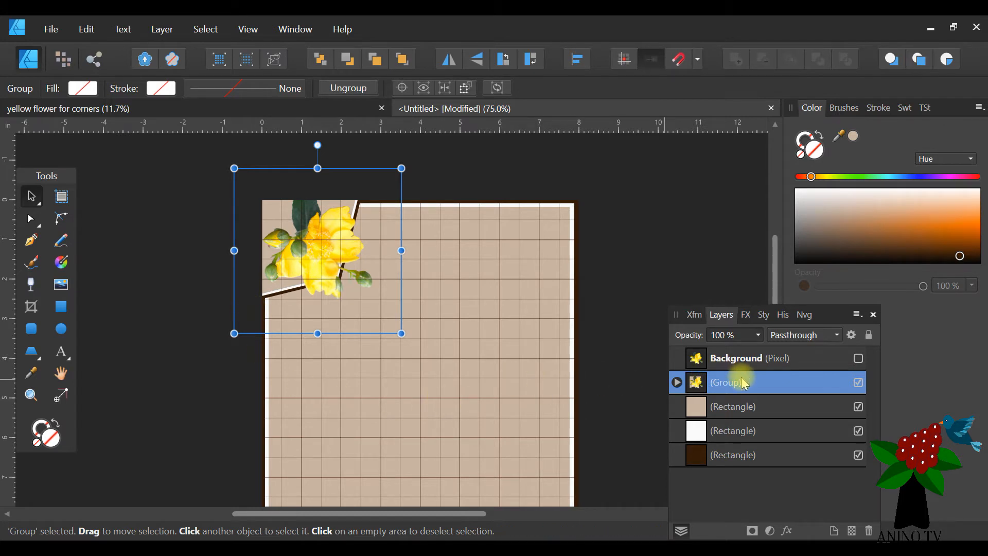
Step: Duplicate the flower corner group, flip the copy horizontally and place it in the page's upper right corner
right_click(771, 381)
left_click(740, 146)
left_click(162, 29)
mouse_move(99, 180)
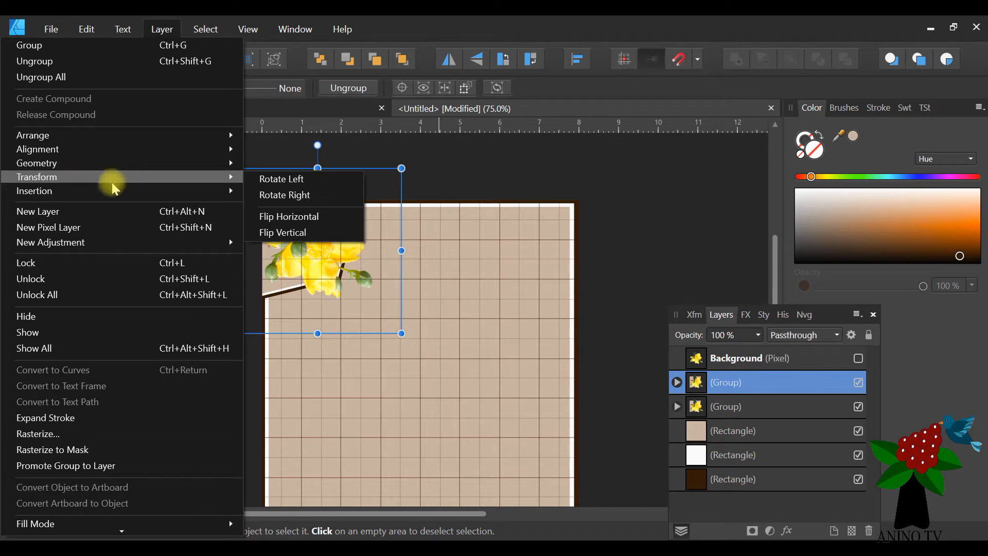
left_click(290, 222)
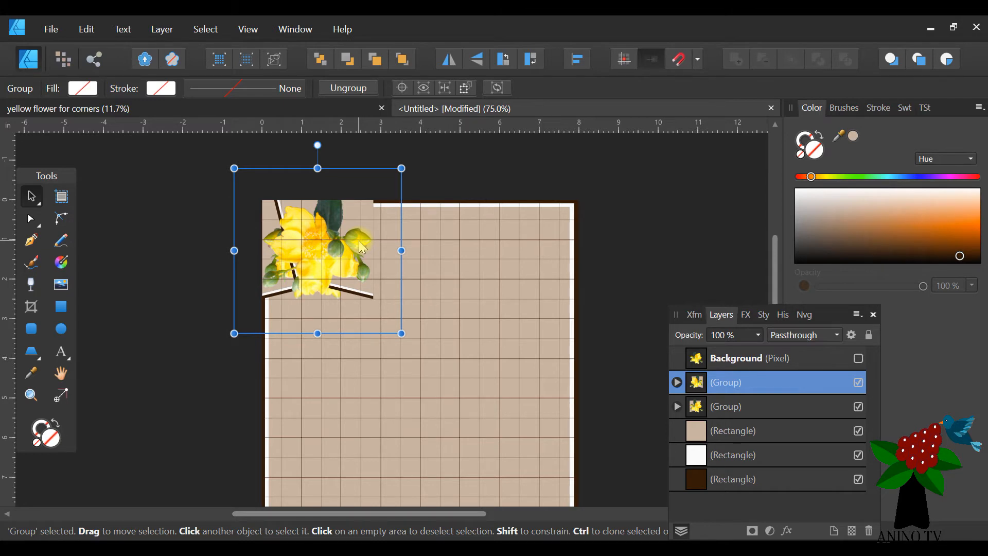
left_click_drag(336, 242, 543, 251)
left_click(599, 221)
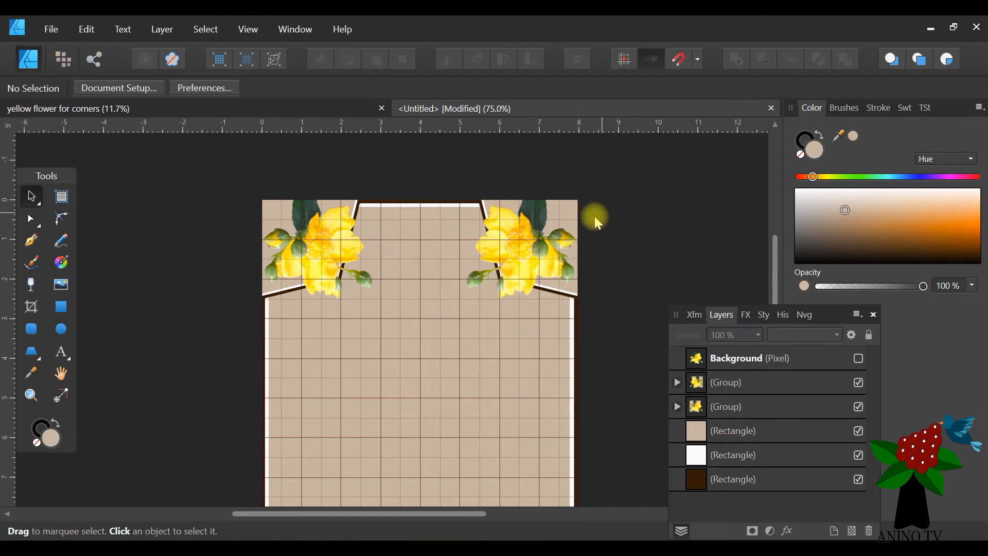
Step: Nudge the upper right corner group rightwards in small increments until it lines up with the page's right edge, and deselect it
left_click(580, 222)
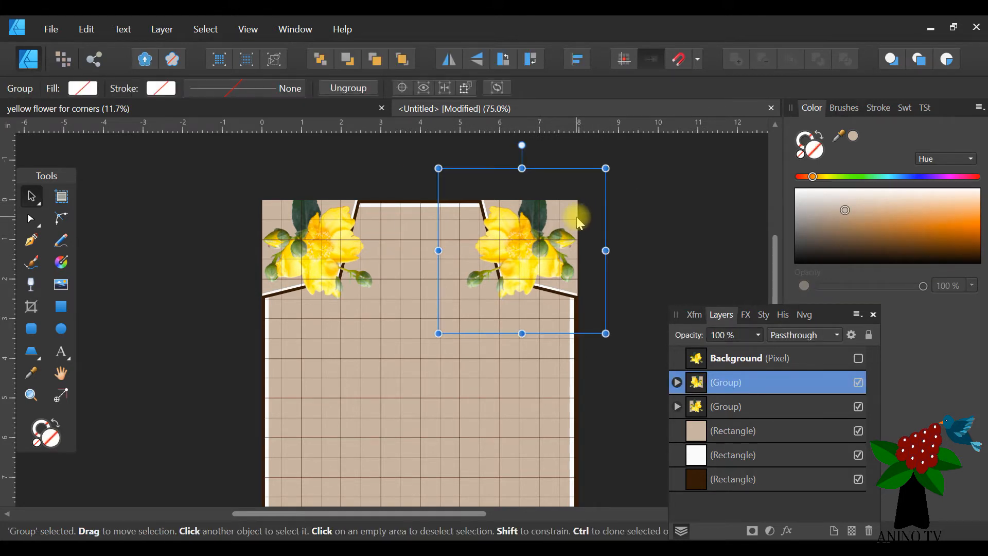
key("Right")
key("Right")
key("Right")
key("Right")
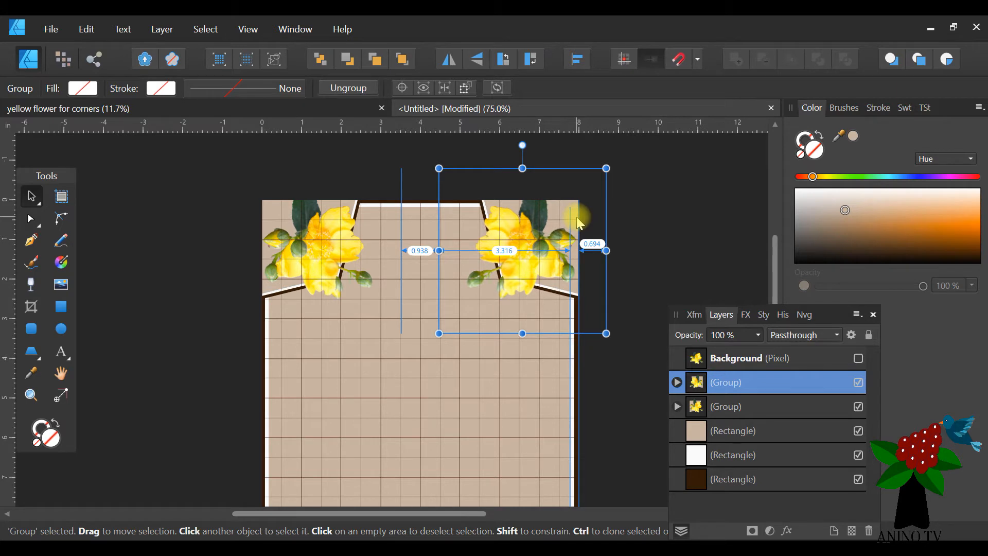
key("Right")
key("Right")
key("Right")
key("Right")
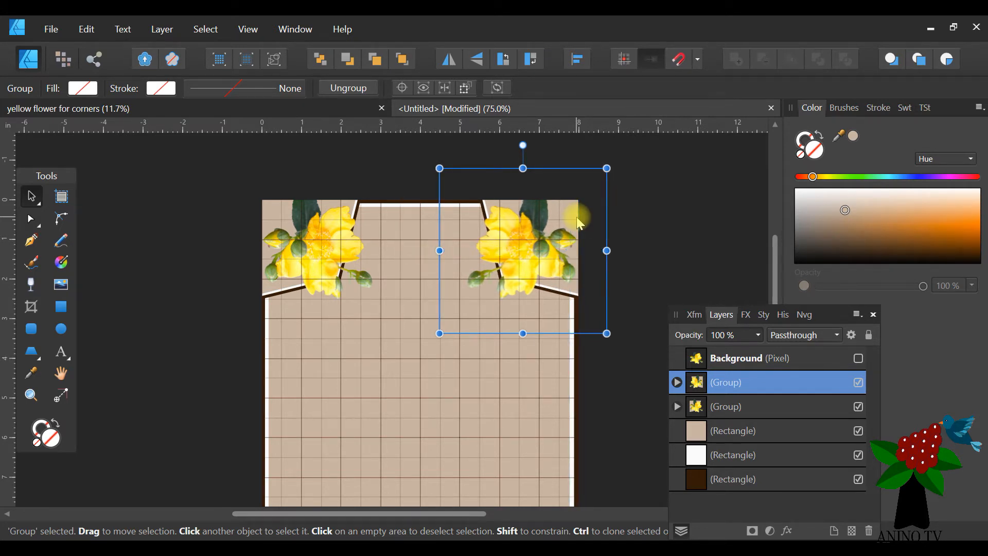
left_click(626, 229)
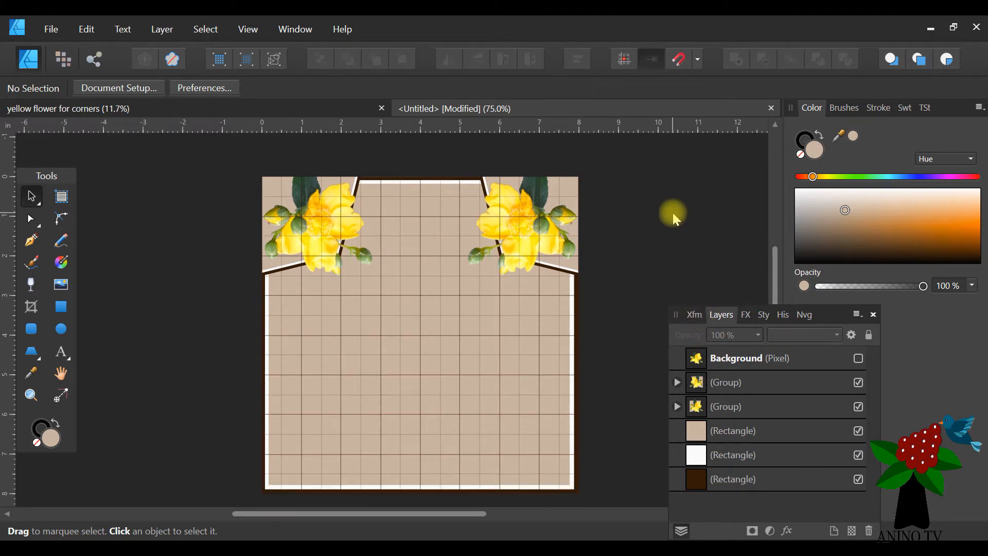
Step: Select both upper corner groups together and group them as one object
scroll(672, 213, "up", 1)
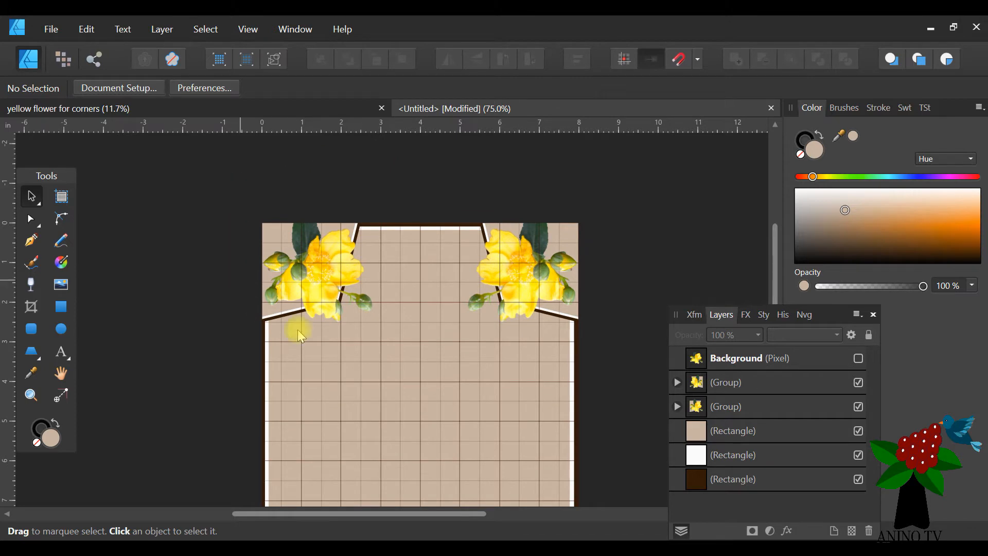
left_click_drag(619, 174, 192, 384)
scroll(623, 329, "down", 4)
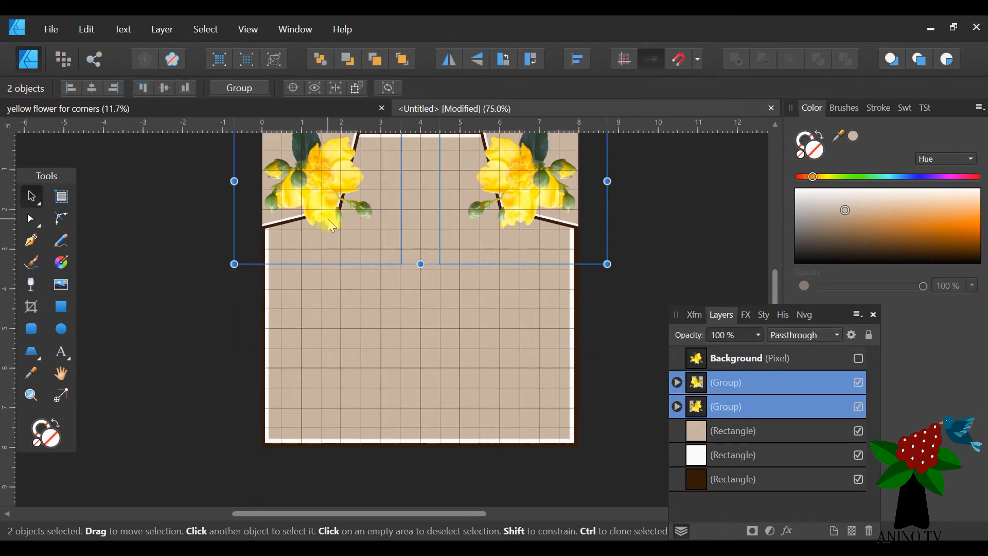
left_click(239, 88)
Step: Duplicate the group of upper corners, flip the copy vertically and align it with the page's lower corners
right_click(859, 377)
left_click(712, 146)
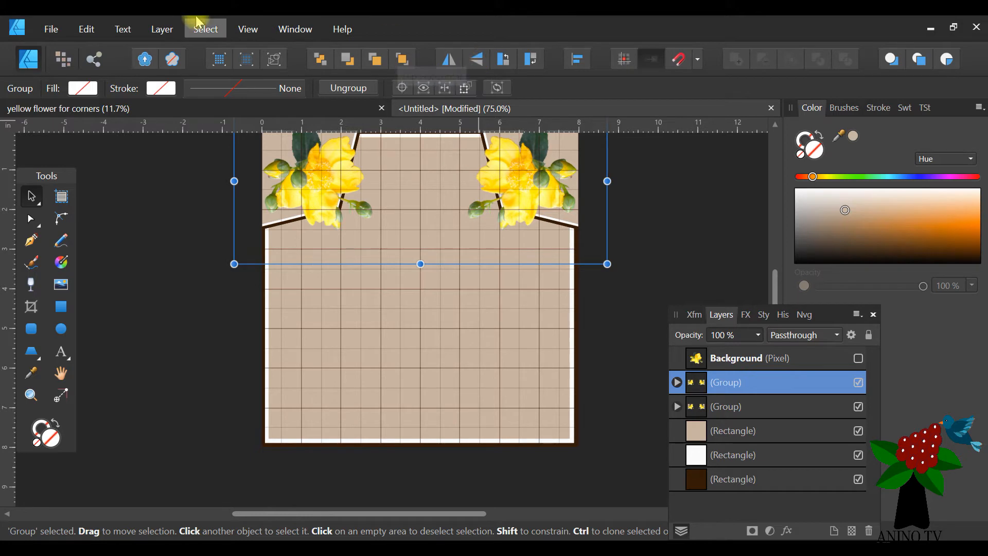
left_click(476, 60)
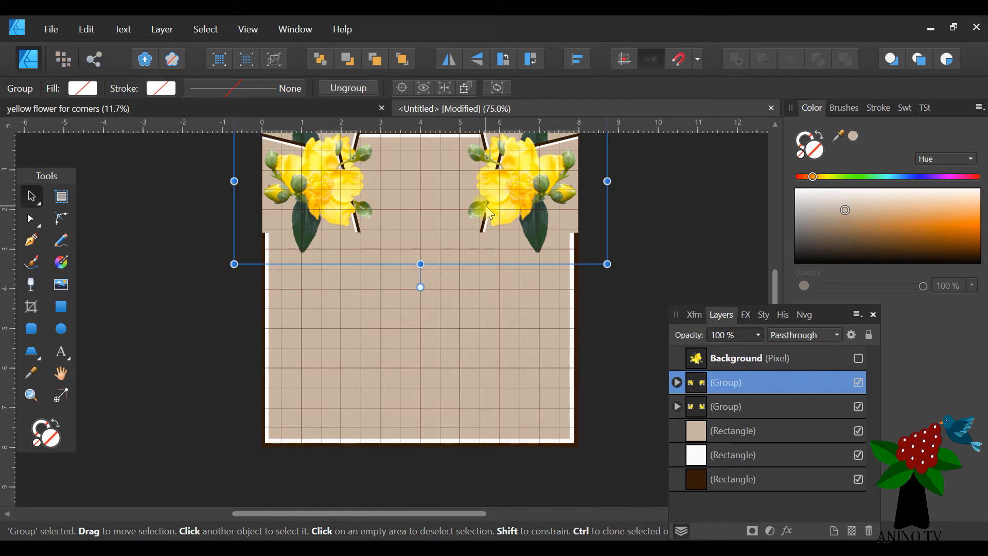
left_click_drag(504, 184, 517, 267)
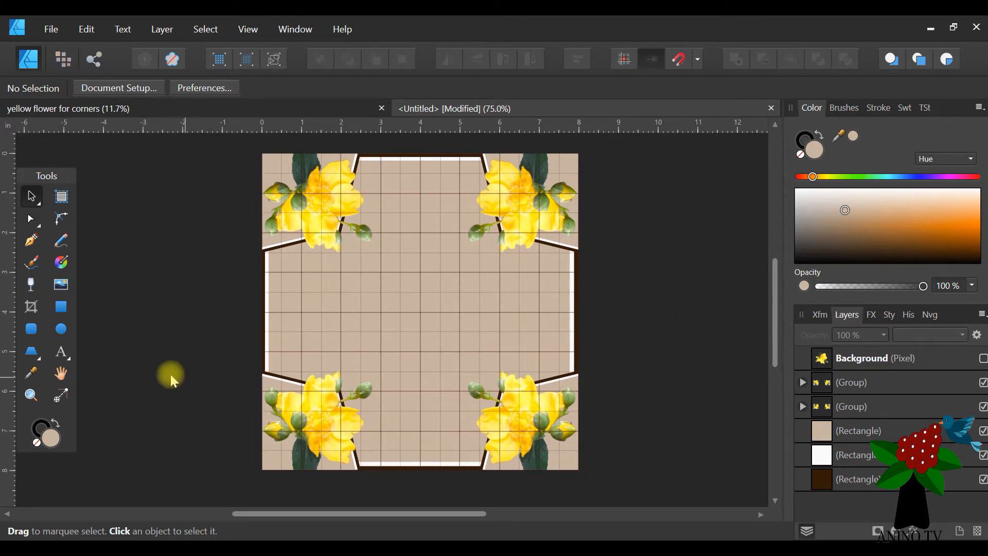
Step: Add centre art text reading "You have contributed your skills Enjoy your RETIREMENT" on five lines in 53 pt Apple Boy BTN
left_click(62, 352)
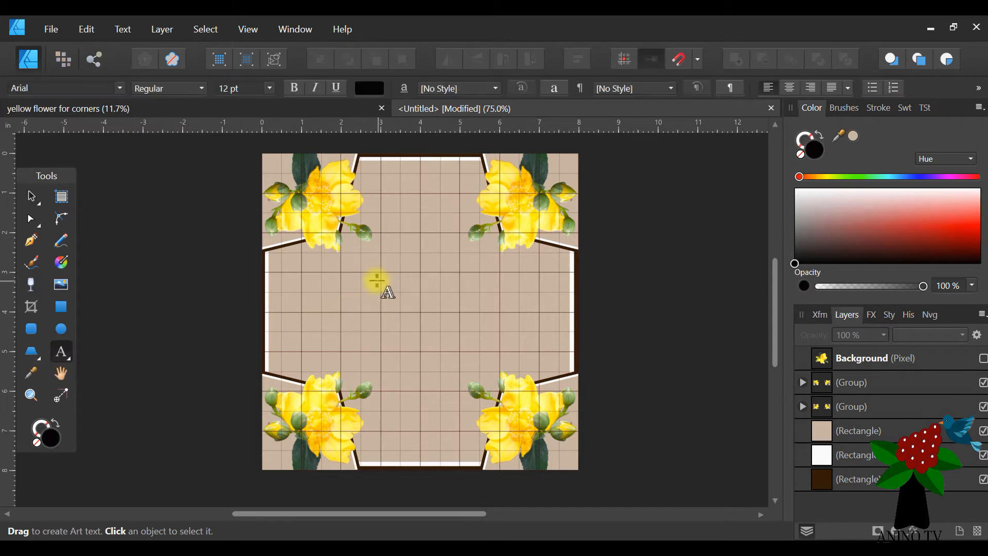
left_click(364, 283)
left_click(362, 263)
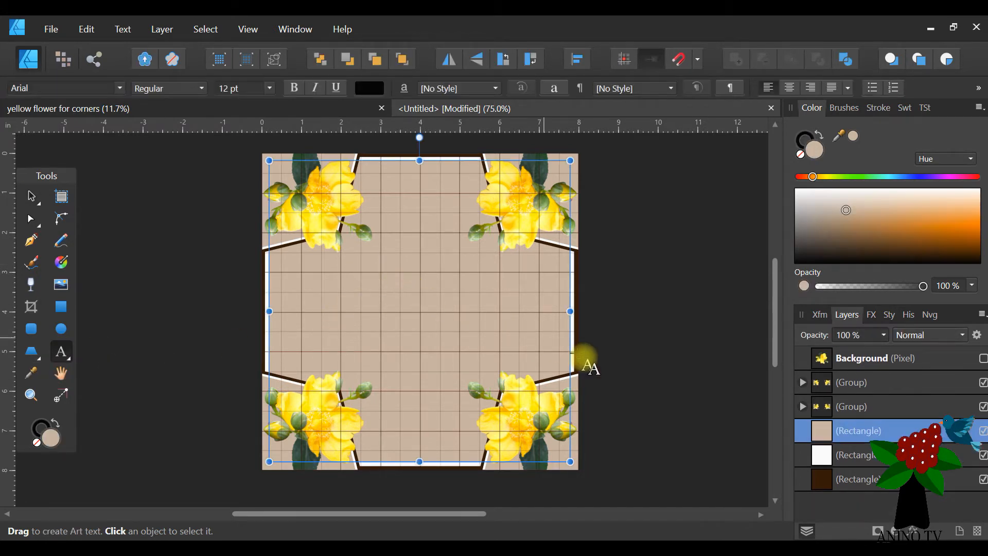
left_click(361, 268)
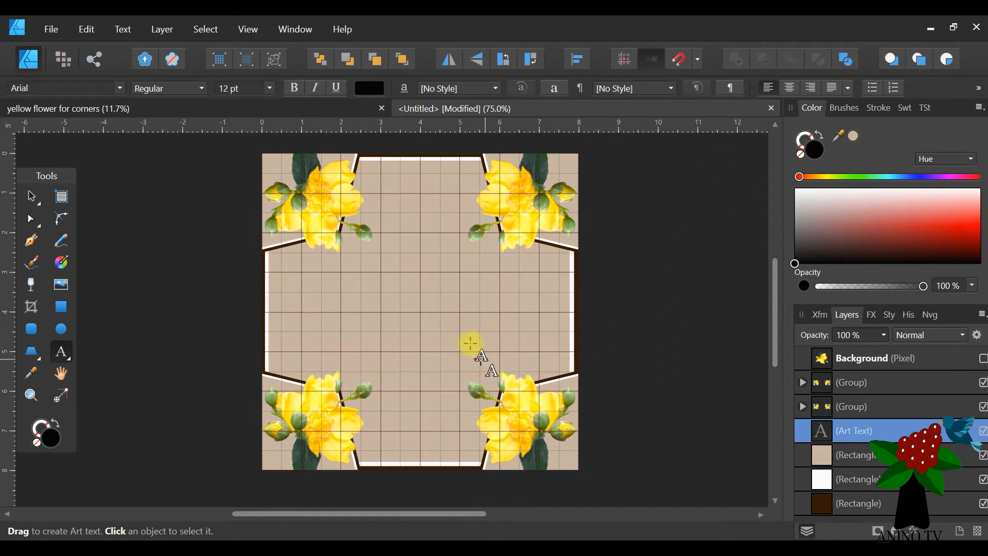
type("Yo")
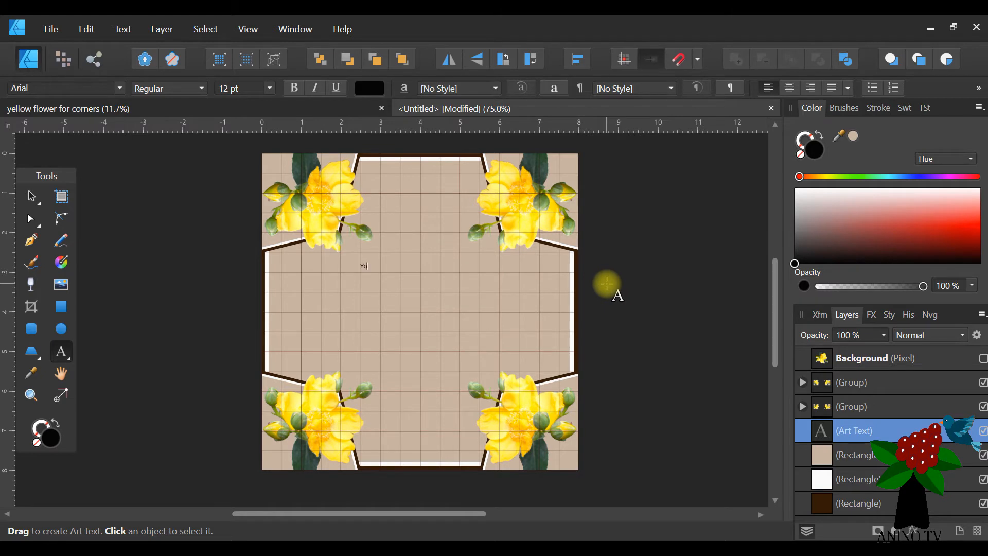
type("u have contributedd your")
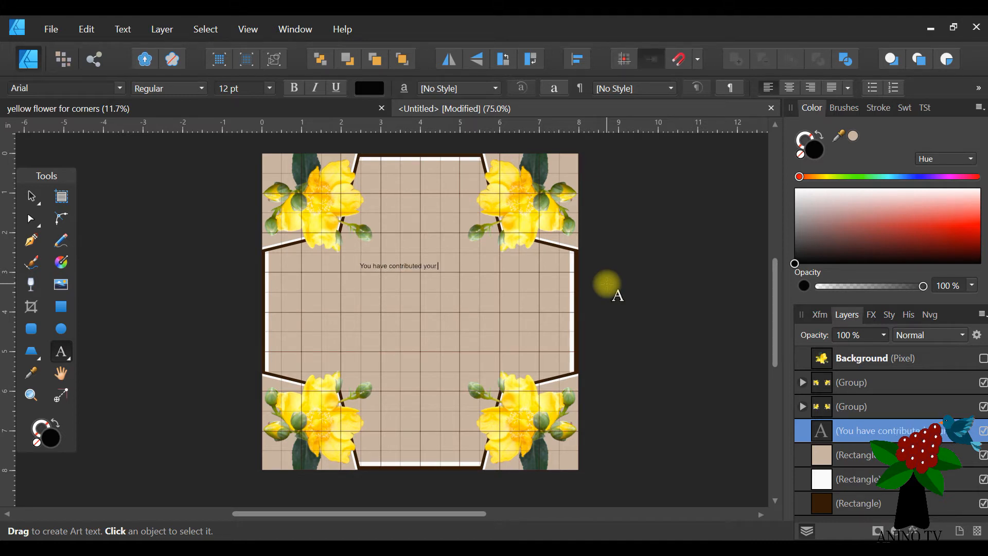
type(" skills")
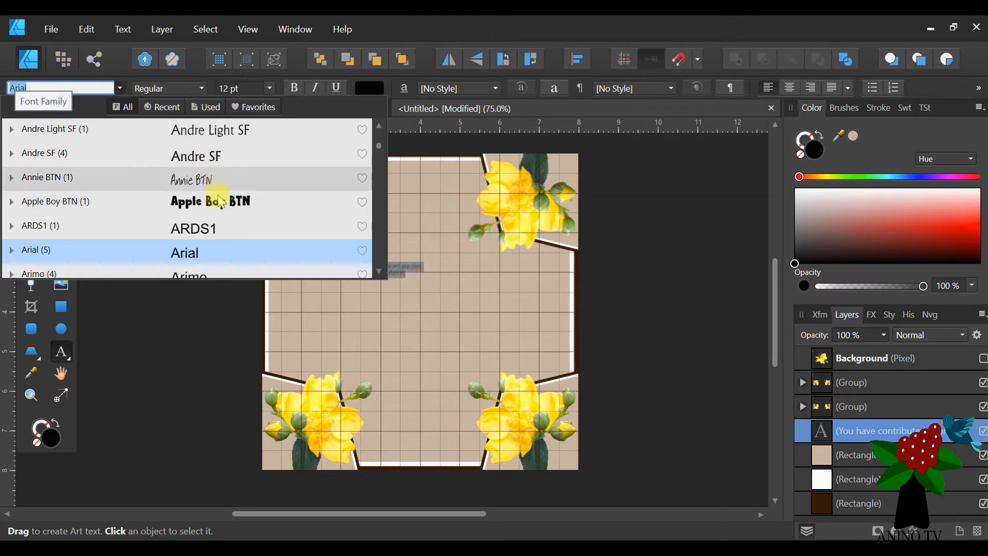
left_click(220, 201)
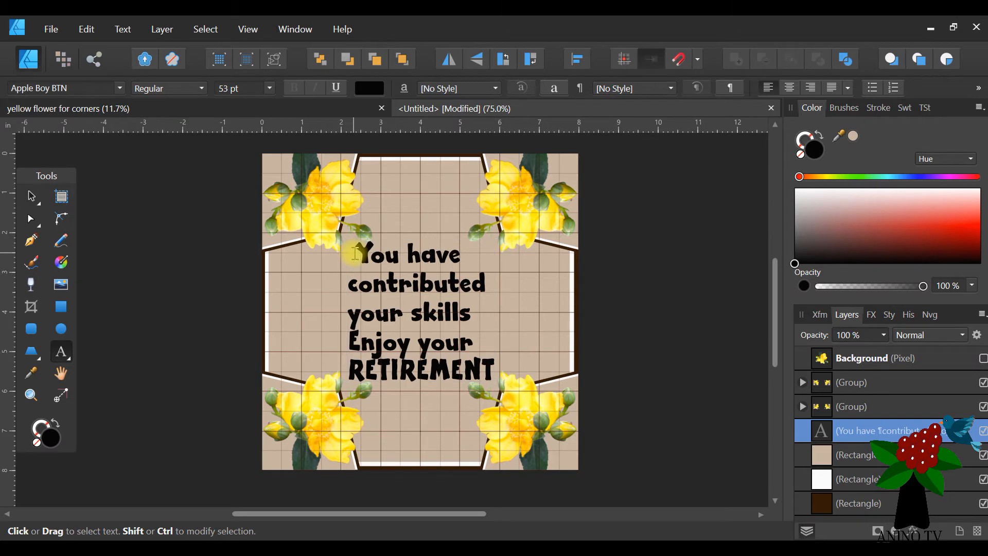
left_click(654, 294)
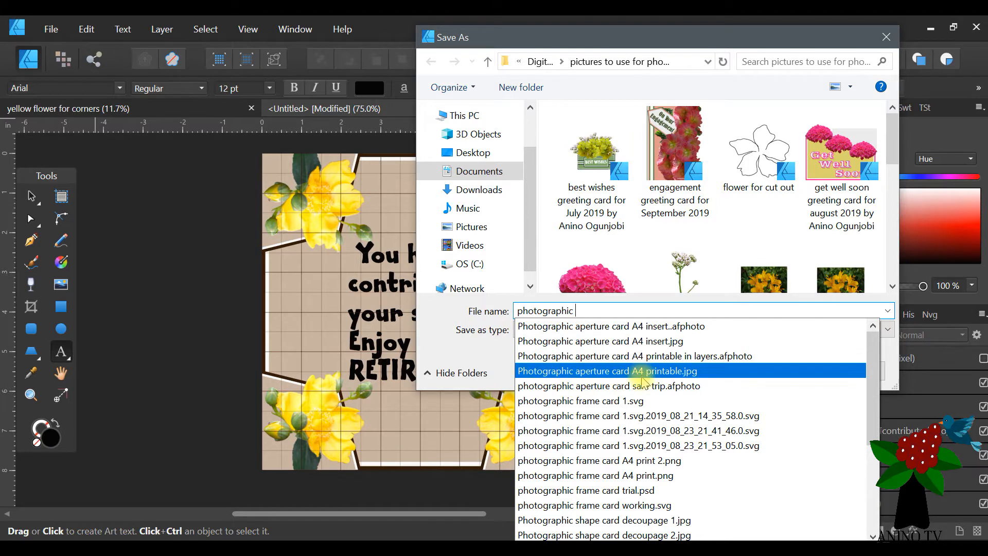
Step: Save the card design as an Affinity file named "photographic corner card technique 1"
left_click(630, 407)
left_click_drag(644, 311, 575, 314)
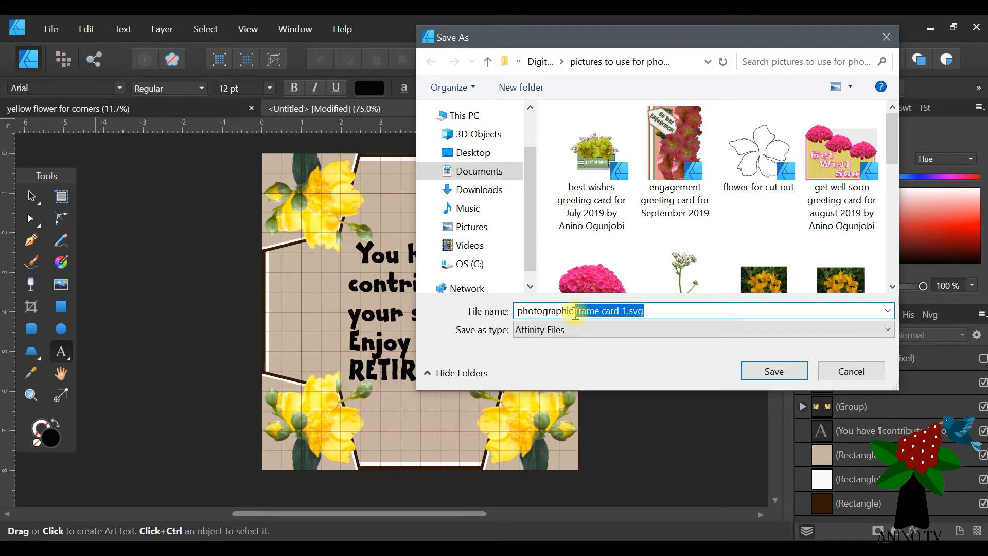
key("BackSpace")
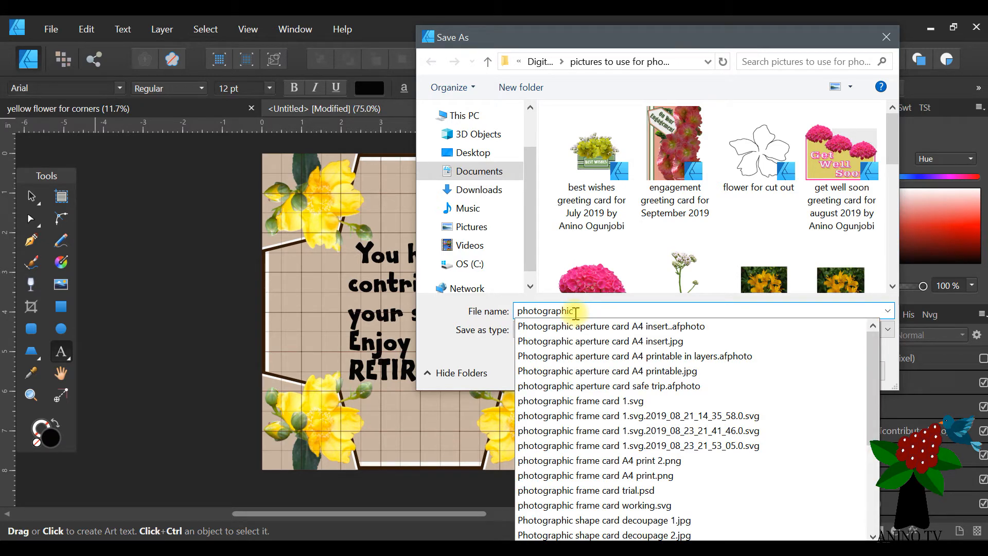
type("corner ")
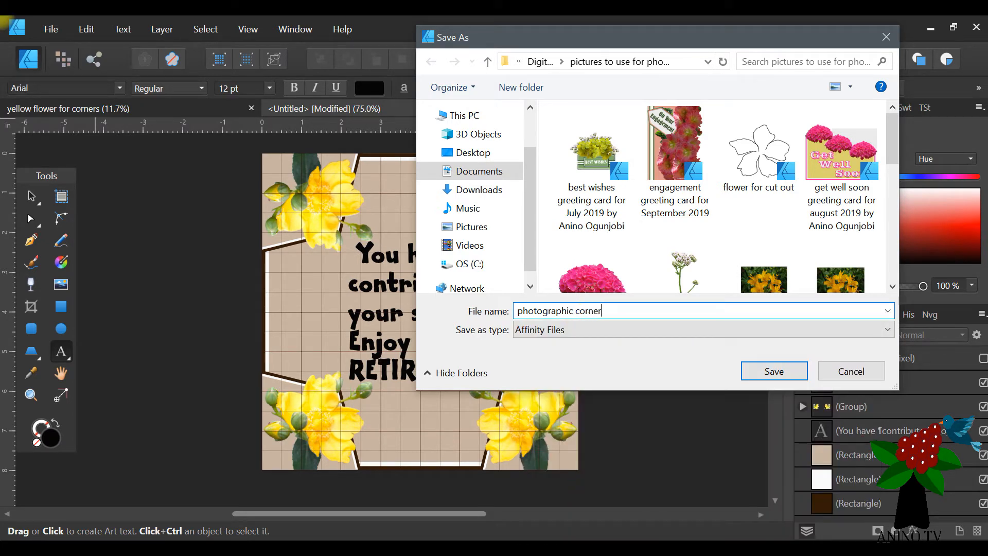
type("card technique 1")
key("Return")
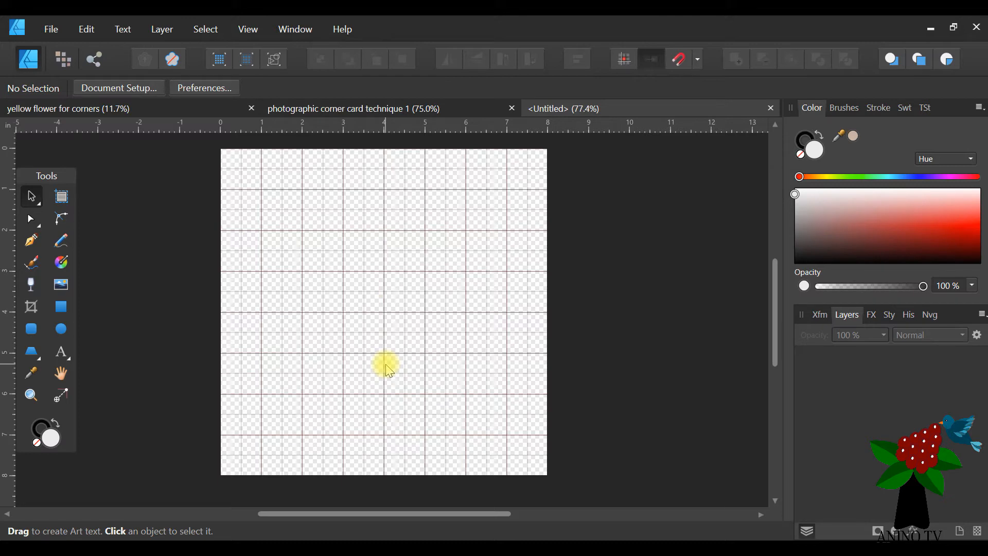
Step: Draw a rectangle about 8.3 x 8.3 in covering the whole blank 8 x 8 in page
left_click(61, 308)
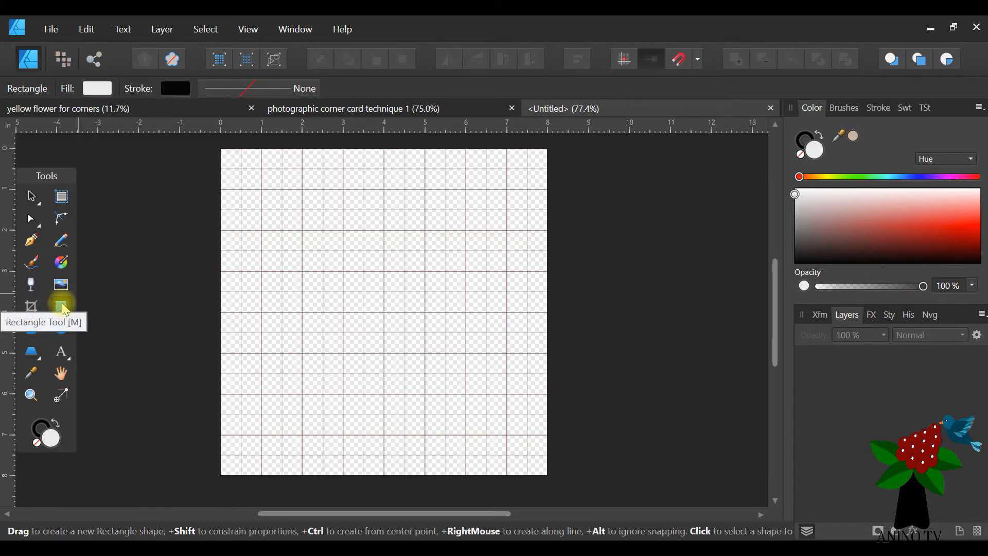
left_click_drag(213, 143, 556, 494)
scroll(555, 494, "down", 2)
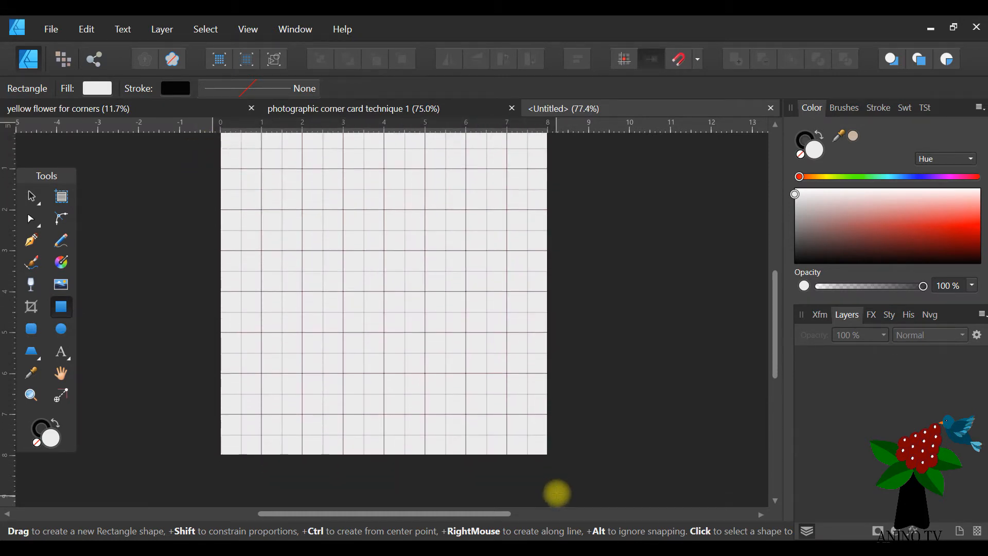
left_click_drag(555, 429, 552, 436)
scroll(614, 339, "up", 3)
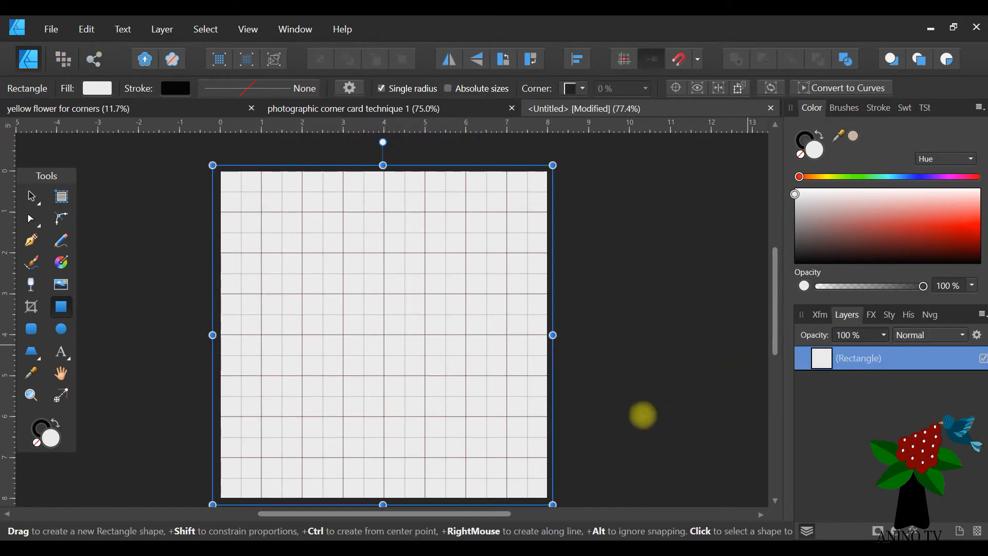
Step: Change the page-covering rectangle's fill colour to bright orange
left_click_drag(928, 176, 914, 177)
left_click(925, 236)
left_click_drag(925, 238, 947, 251)
left_click_drag(915, 176, 810, 177)
left_click(974, 217)
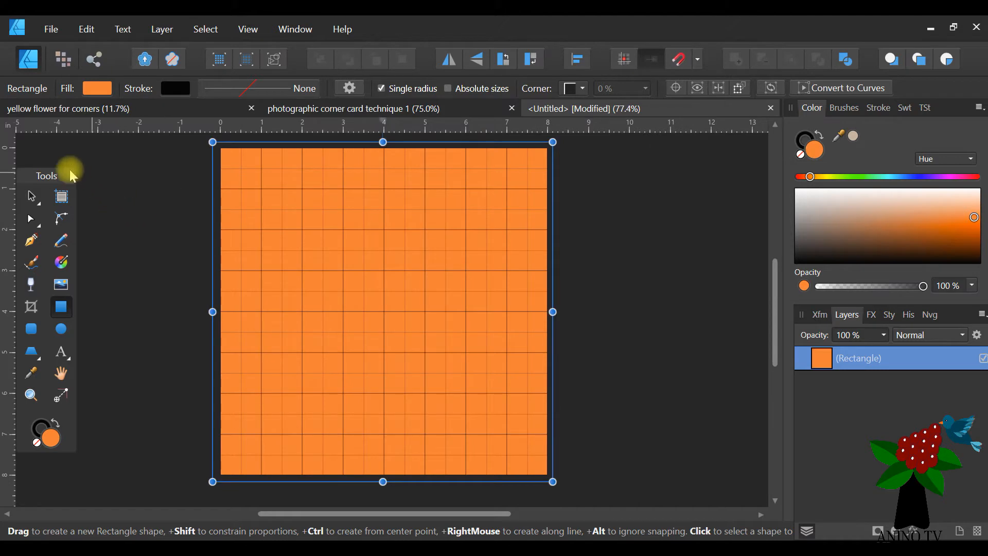
Step: Resize the orange rectangle to 8 in wide and 8 in high, and position it at X 0, Y 0
left_click(31, 196)
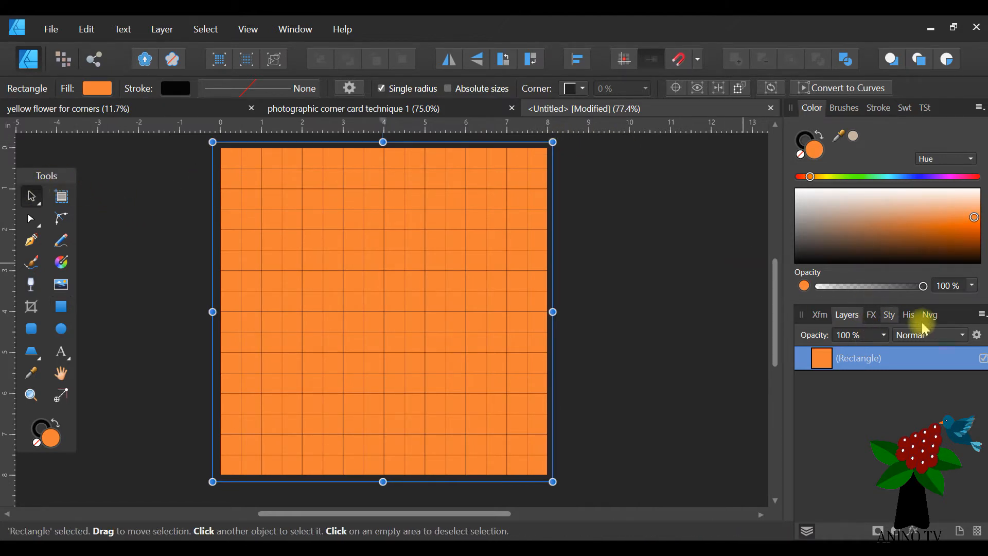
left_click_drag(959, 320, 518, 227)
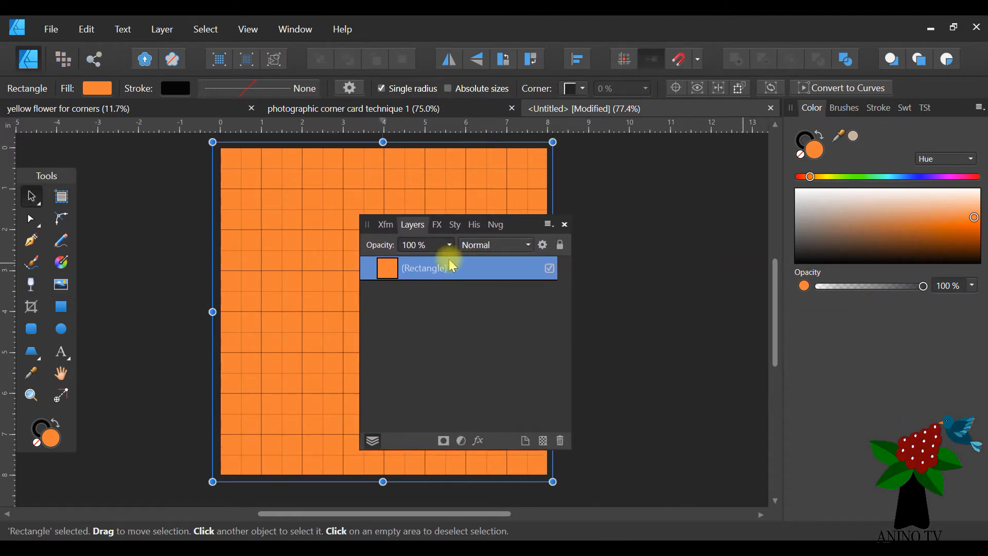
left_click(386, 225)
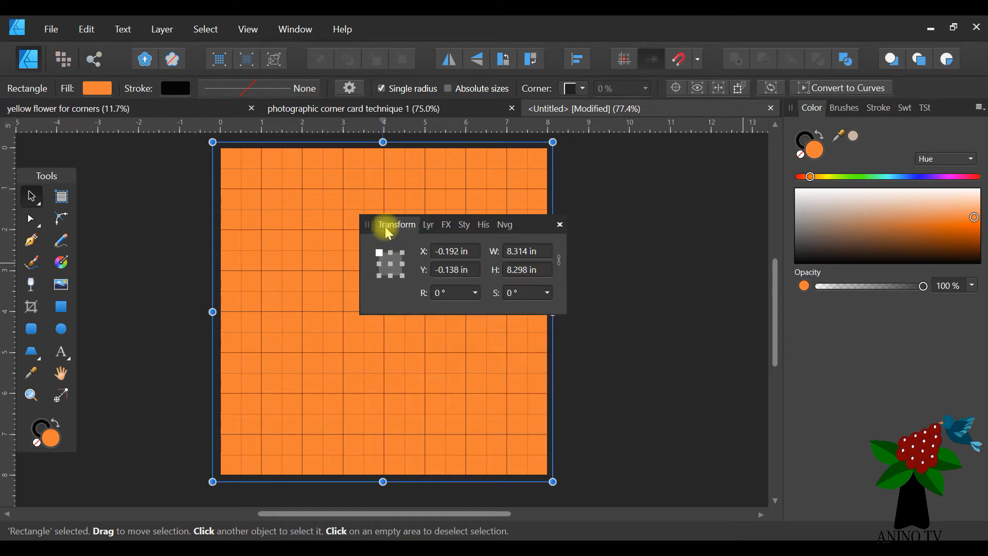
left_click(524, 252)
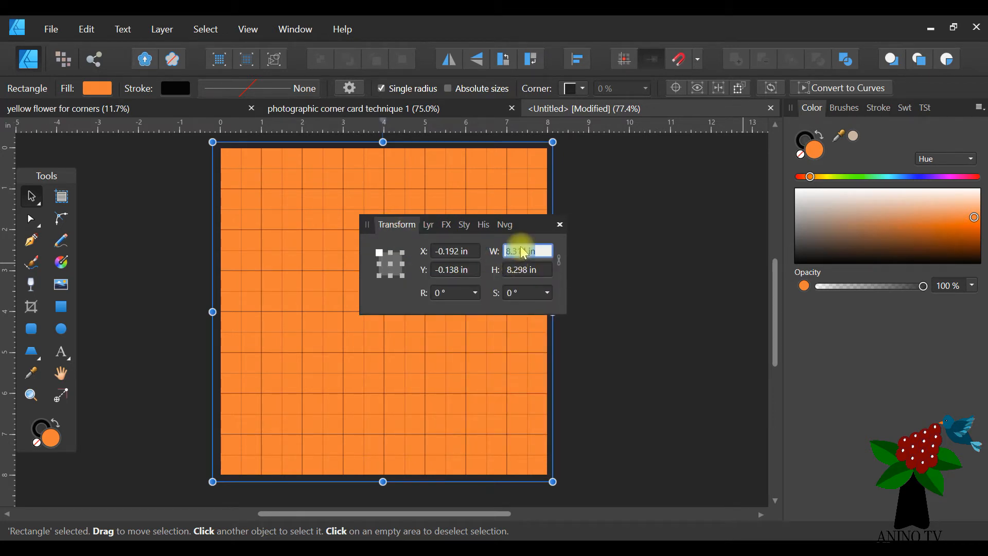
type("8")
left_click(513, 269)
type("8")
left_click(453, 251)
type("0")
left_click(452, 270)
type("0")
left_click(484, 226)
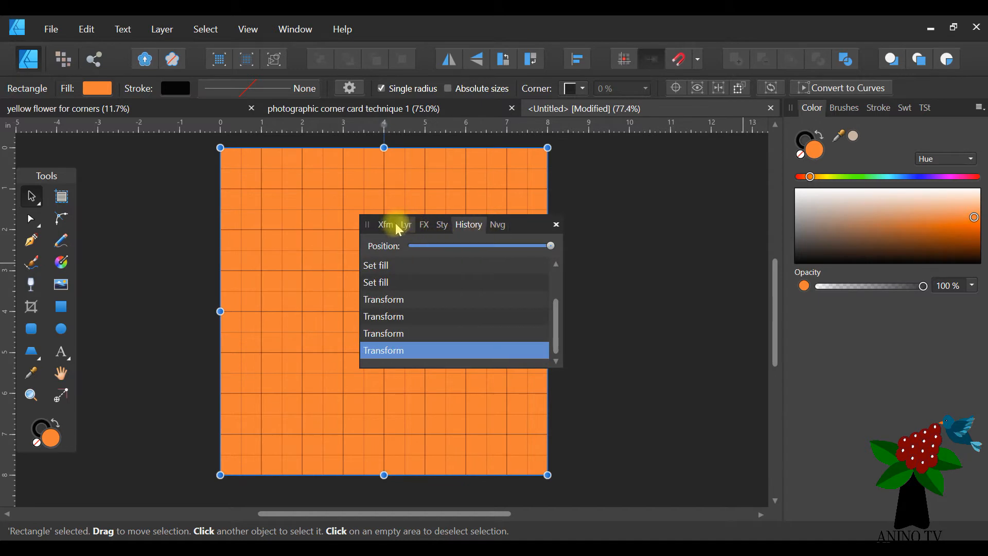
Step: Duplicate the orange background rectangle's layer
left_click(390, 225)
left_click_drag(536, 231, 903, 341)
left_click(596, 250)
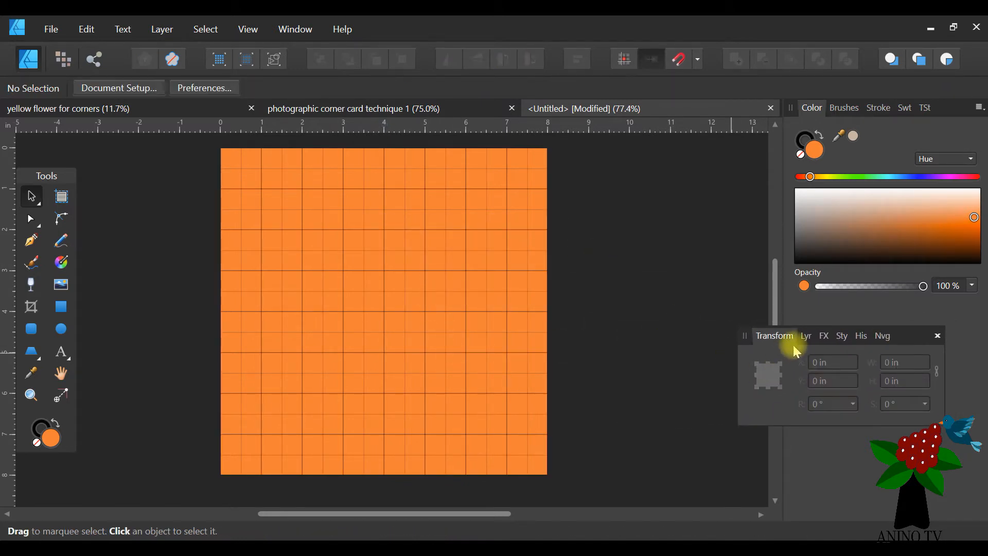
left_click(807, 335)
left_click_drag(905, 342, 853, 302)
left_click(746, 365)
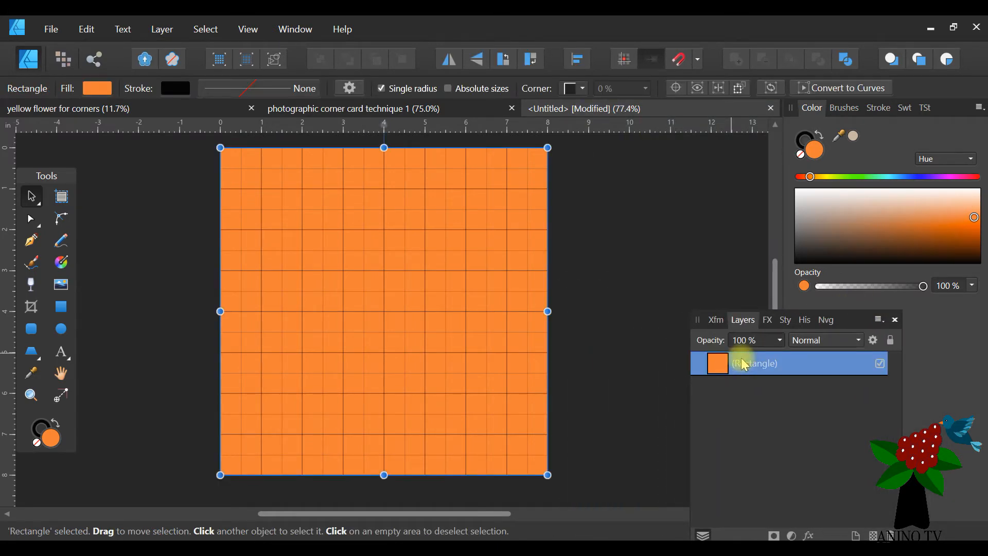
right_click(745, 364)
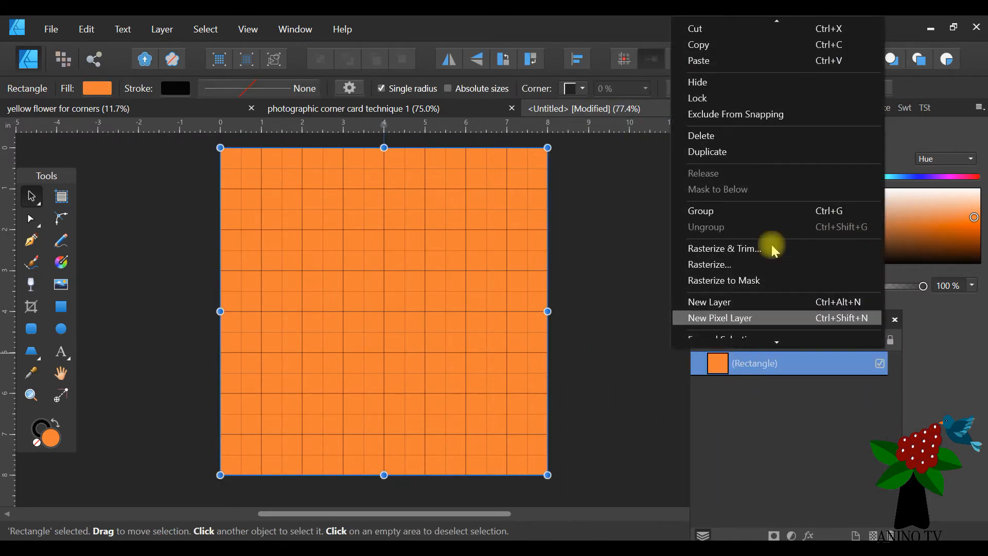
left_click(738, 153)
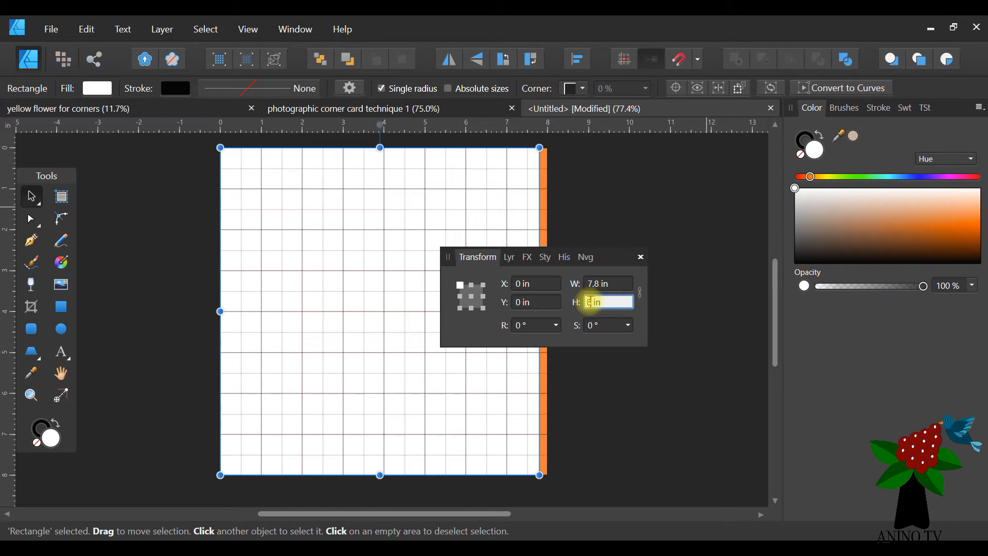
Step: Set the white rectangle's height to 7.8 in and move it down into the lower-left corner of the orange square, at X 0
type("7.8")
left_click(533, 283)
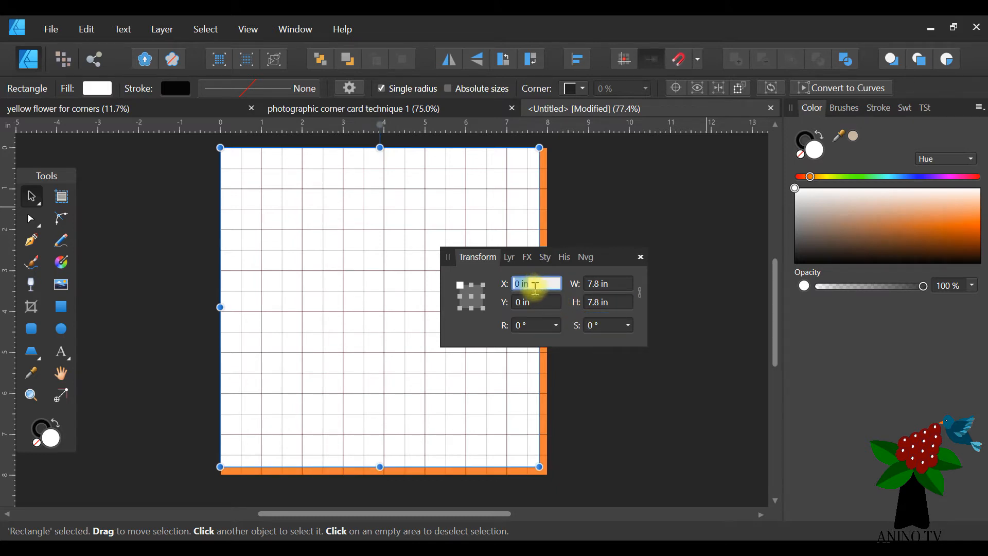
left_click_drag(618, 258, 928, 364)
left_click_drag(386, 358, 389, 372)
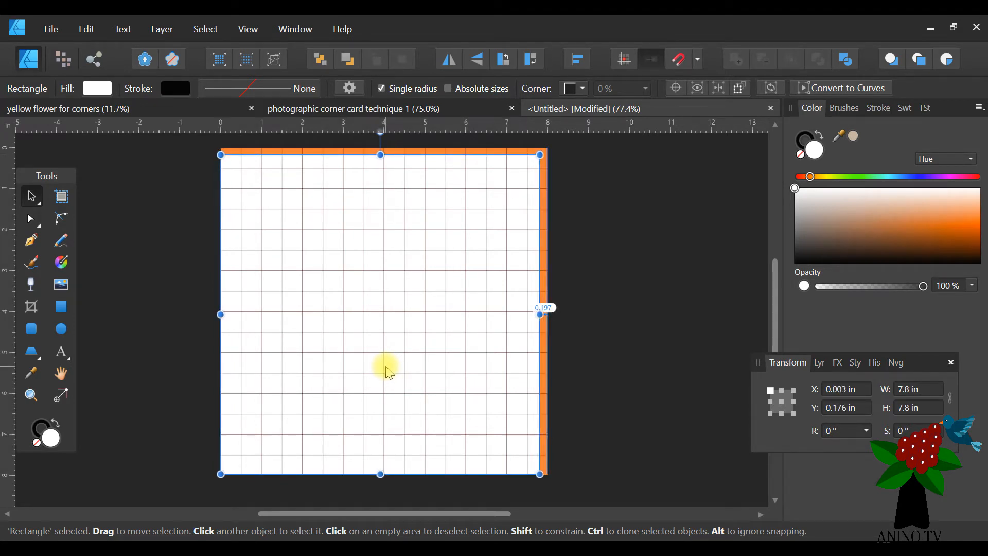
key("Left")
left_click_drag(348, 267, 347, 268)
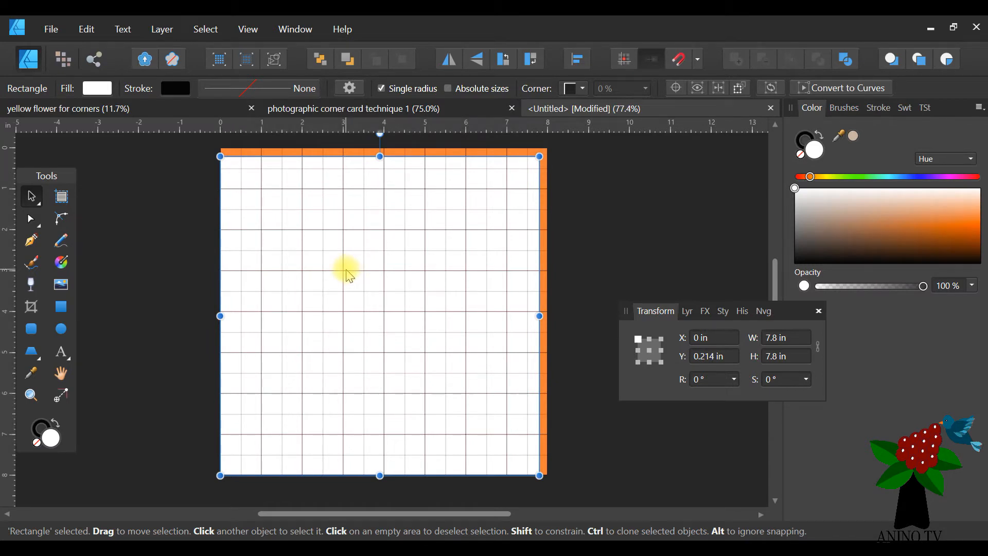
left_click_drag(349, 276, 350, 276)
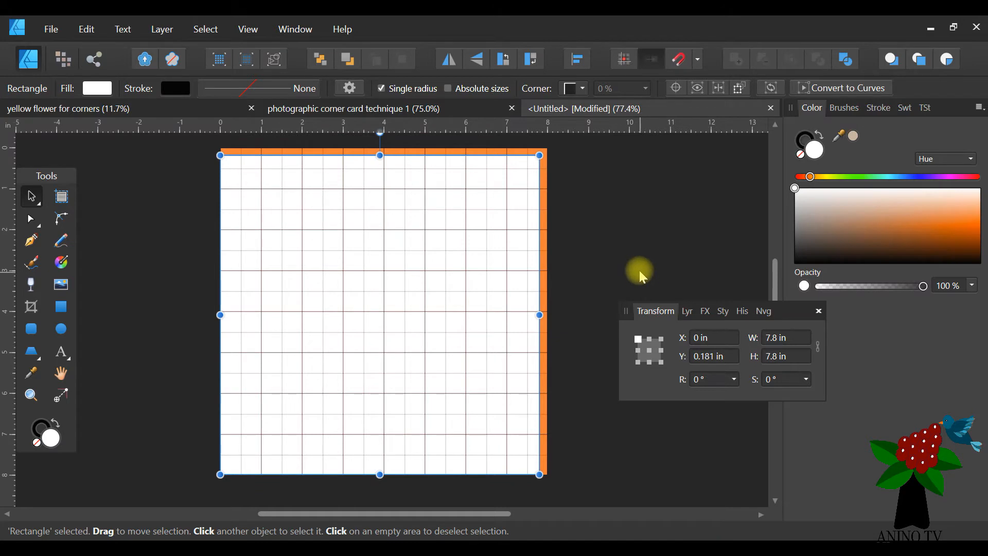
left_click(632, 299)
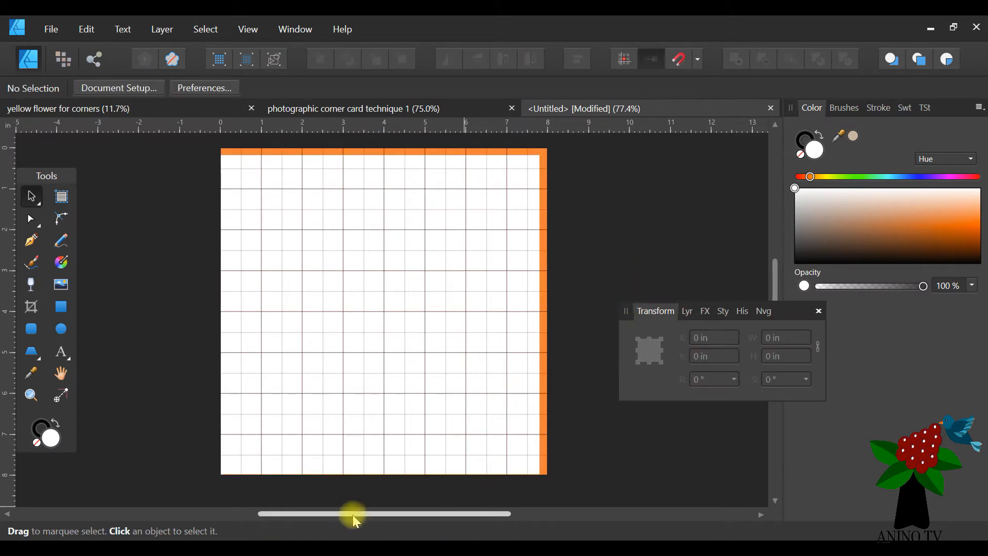
Step: Nudge the white rectangle down to Y 0.187 in so its lower edge lines up with the page's lower edge
left_click(32, 395)
left_click(297, 487)
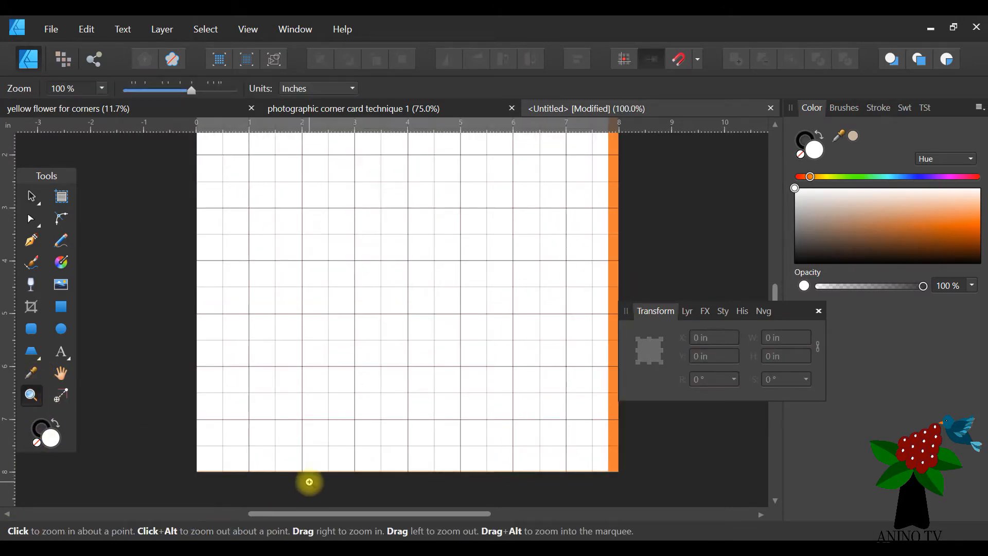
left_click(309, 481)
left_click(32, 195)
left_click(174, 325)
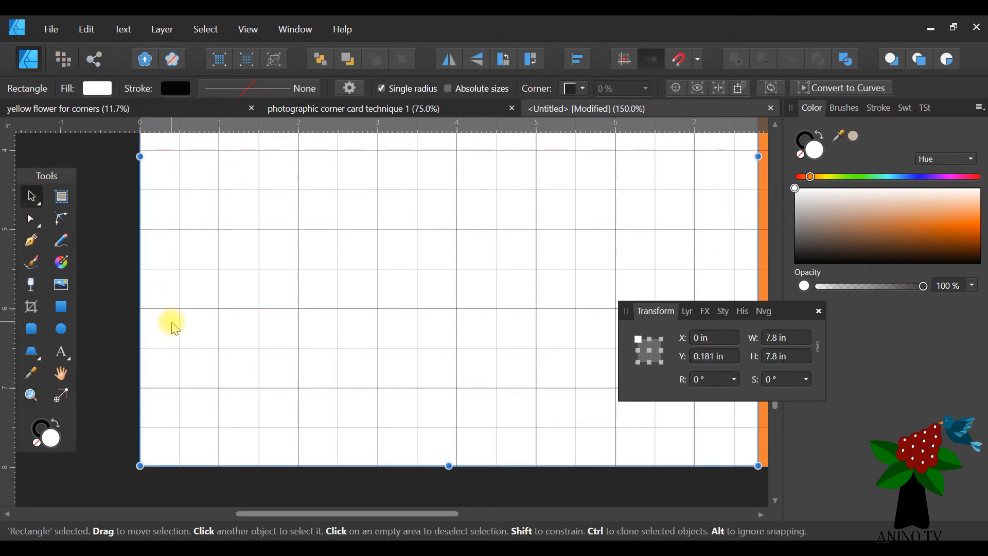
key("Down")
key("Down")
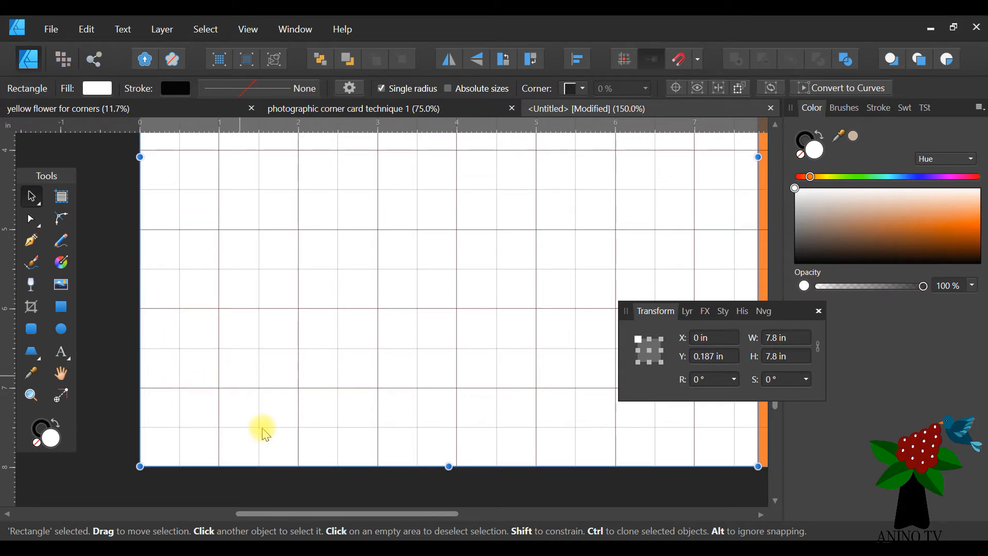
left_click(200, 473)
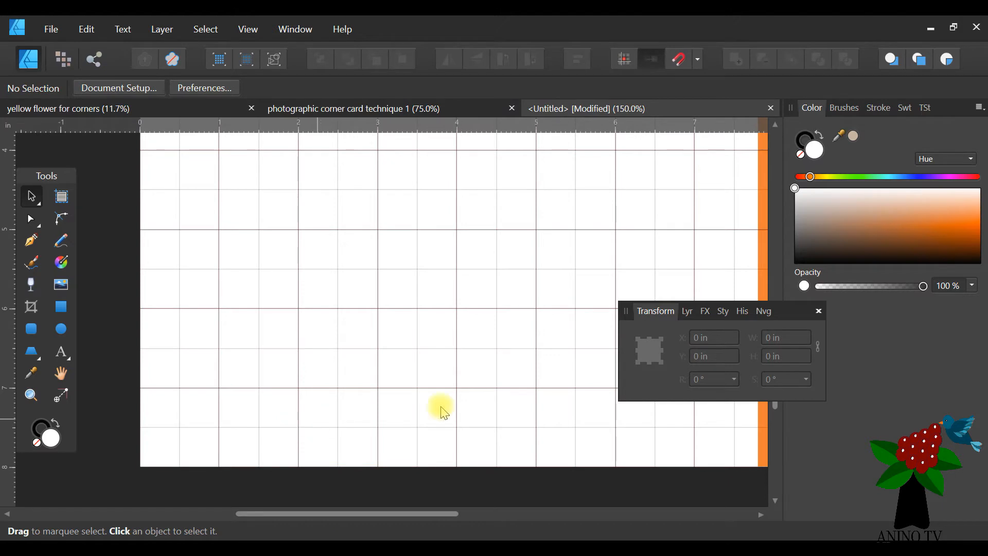
left_click(496, 438)
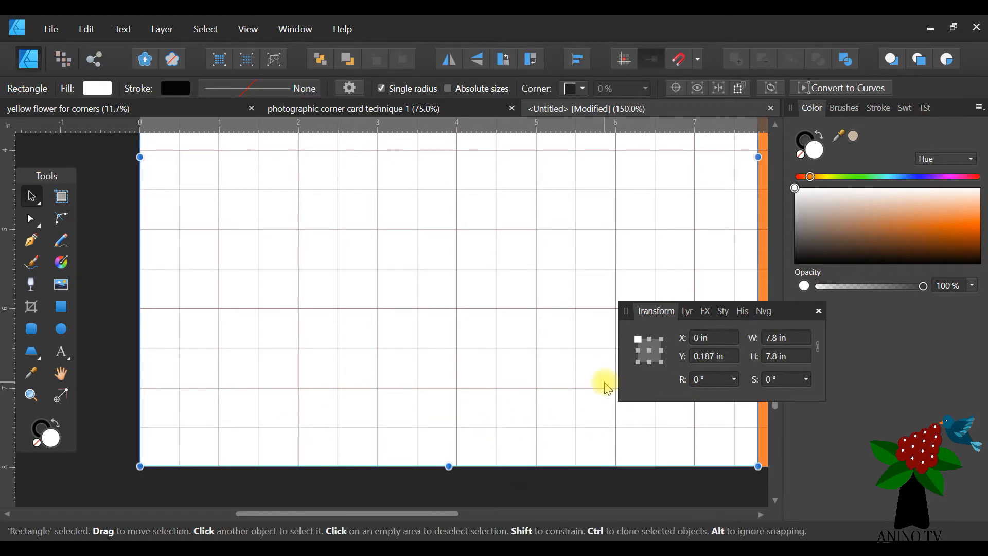
scroll(342, 179, "down", 1)
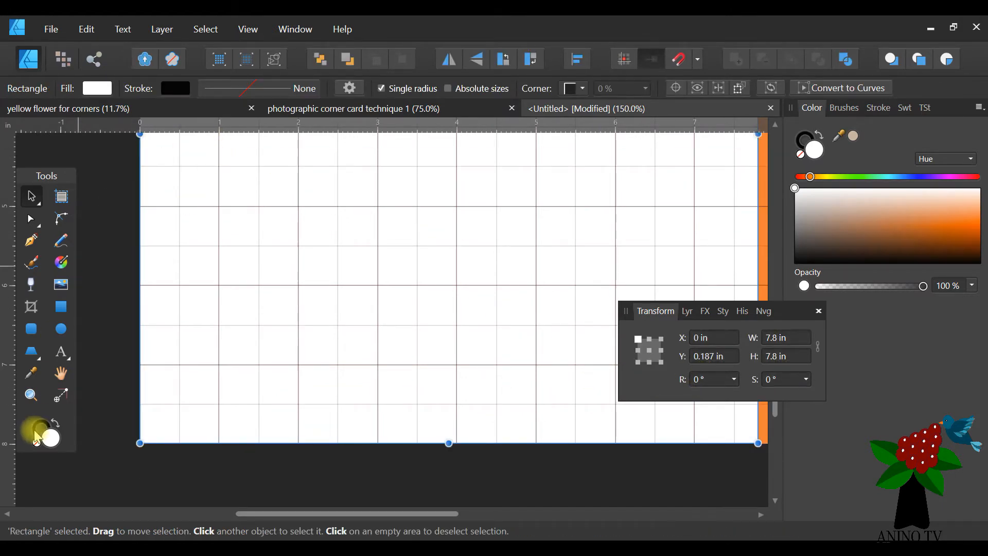
Step: Copy the flower image from the "yellow flower for corners" document and paste it into the orange-bordered card
left_click(31, 395)
left_click_drag(208, 90, 165, 88)
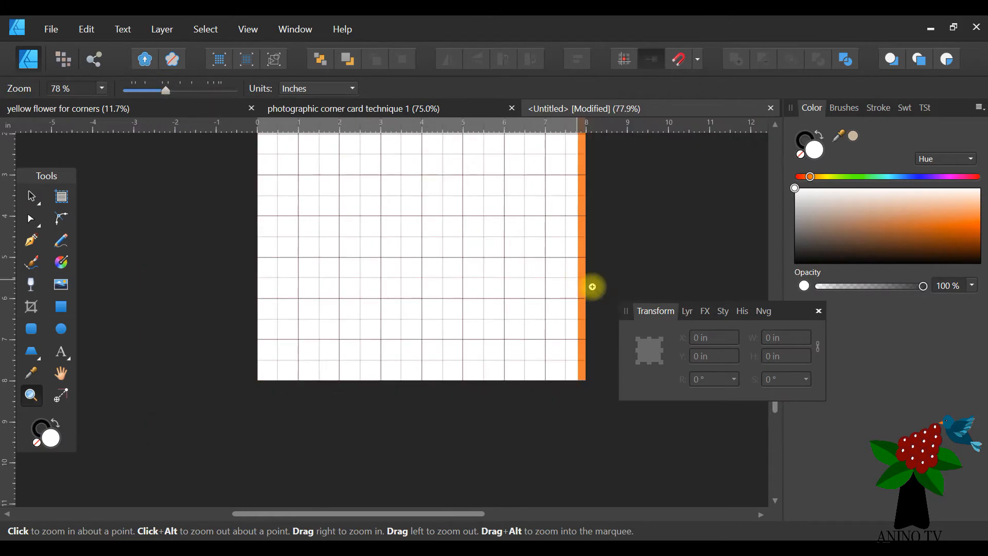
scroll(612, 280, "up", 5)
left_click_drag(794, 315, 842, 356)
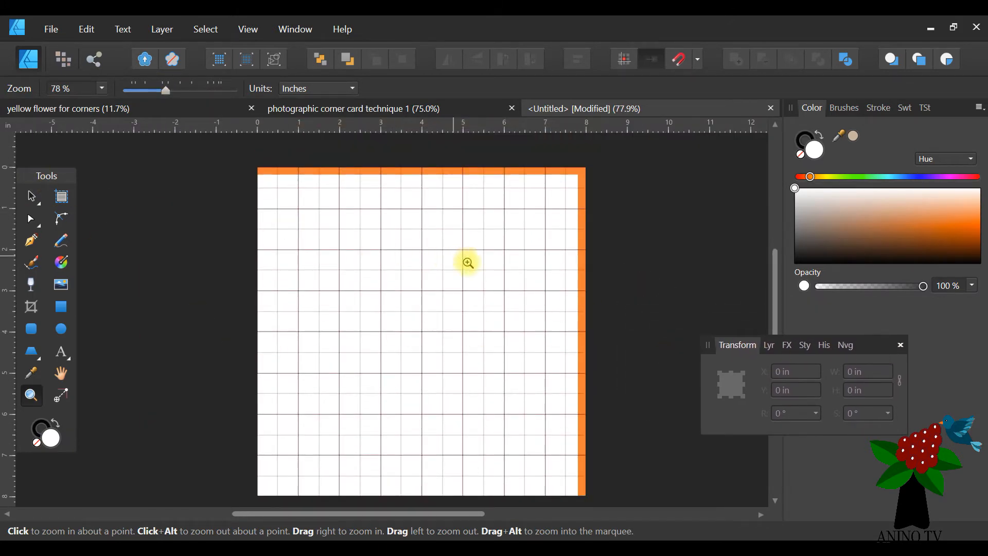
scroll(466, 261, "down", 1)
key("v")
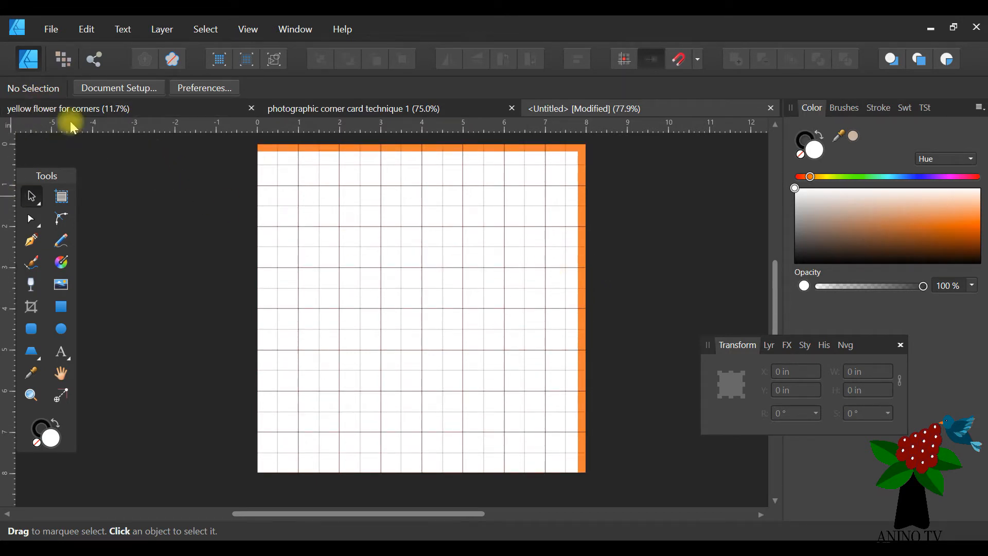
left_click(112, 108)
left_click(600, 110)
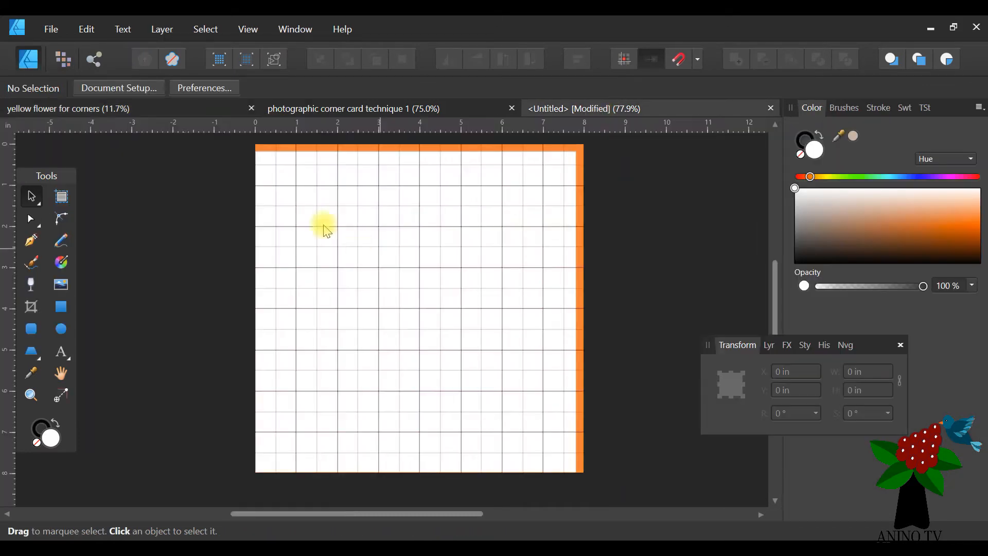
left_click(87, 30)
left_click(28, 115)
Step: Scale the pasted flower to about 5.7 x 4.8 in, rotate it to about -134.7°, and position it on the card's left half
left_click_drag(441, 368, 430, 378)
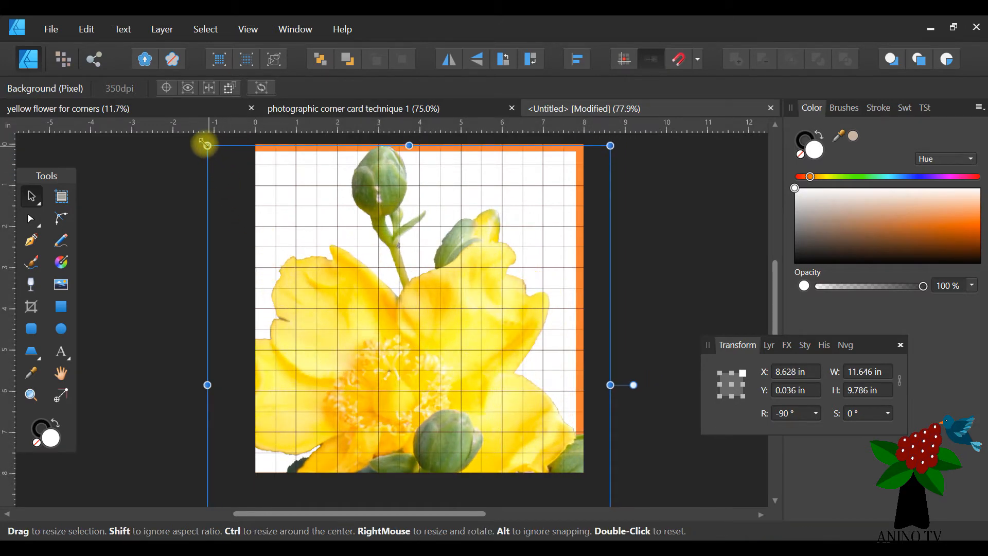
left_click_drag(206, 145, 310, 267)
left_click_drag(531, 385, 468, 492)
left_click_drag(403, 393, 393, 335)
left_click_drag(457, 433, 485, 412)
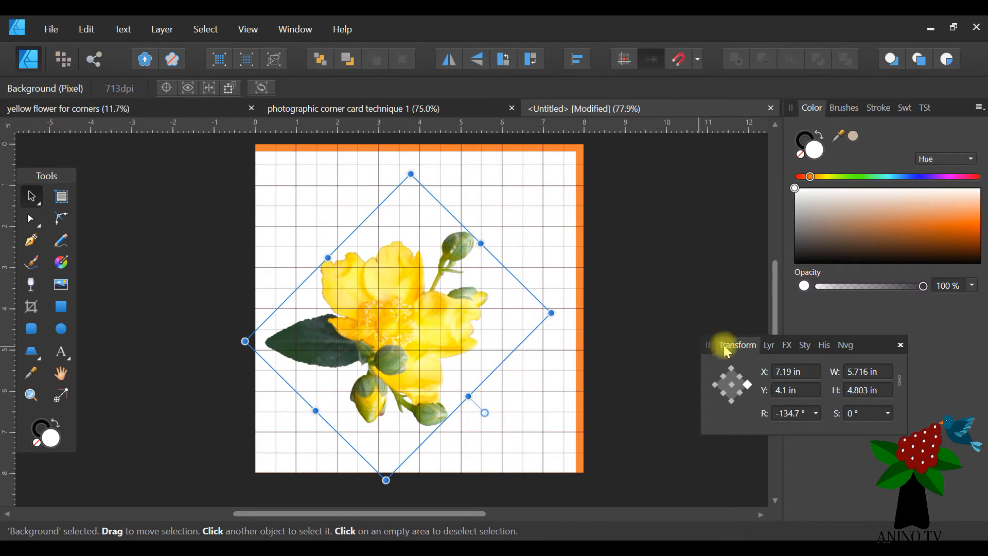
Step: Duplicate the flower layer, make the copy slightly smaller, turn it, and place it below the original at the card's lower edge
left_click(765, 350)
left_click_drag(853, 347, 796, 329)
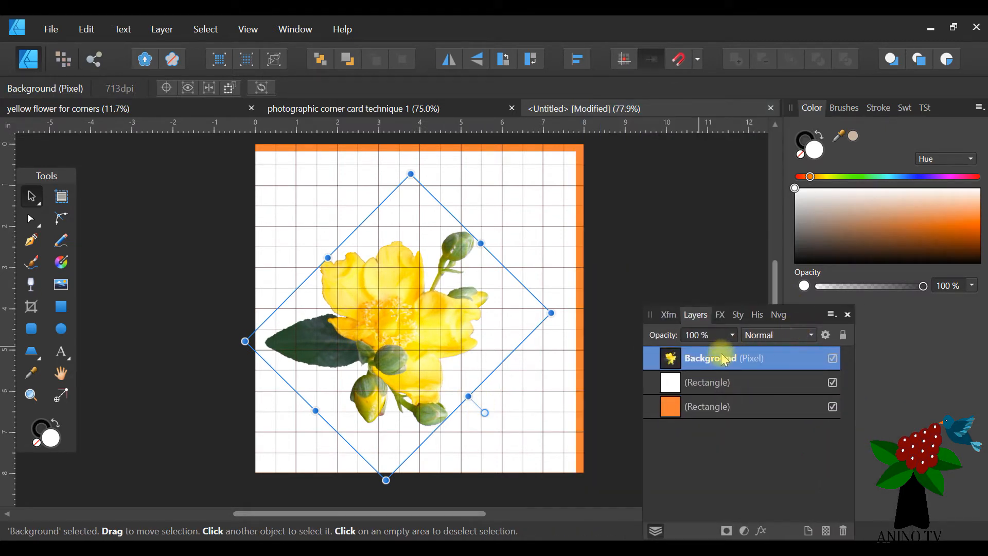
key("ctrl+j")
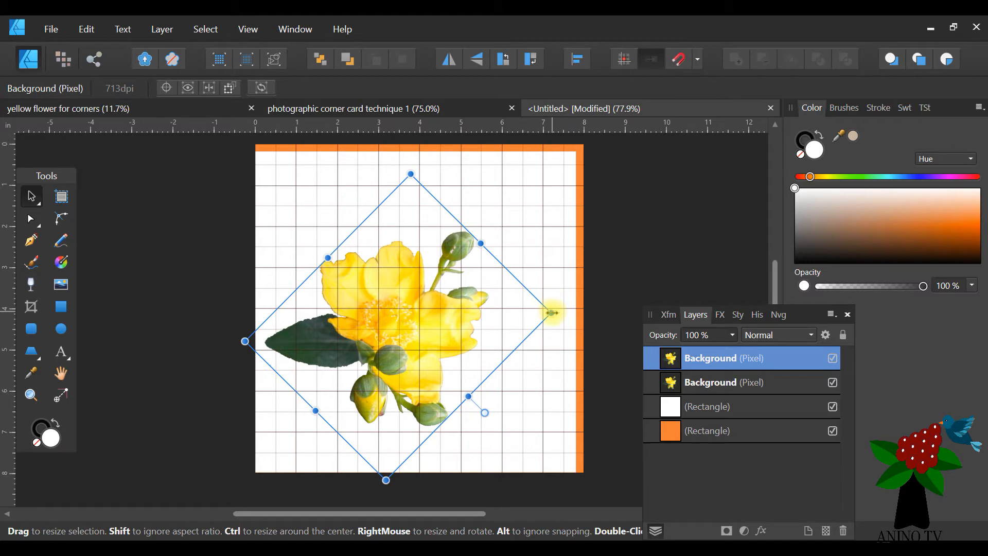
left_click_drag(551, 313, 535, 312)
left_click_drag(377, 298, 354, 400)
Step: Duplicate the lower flower, turn and resize the new copy, and place it over the card's lower-left corner
right_click(743, 360)
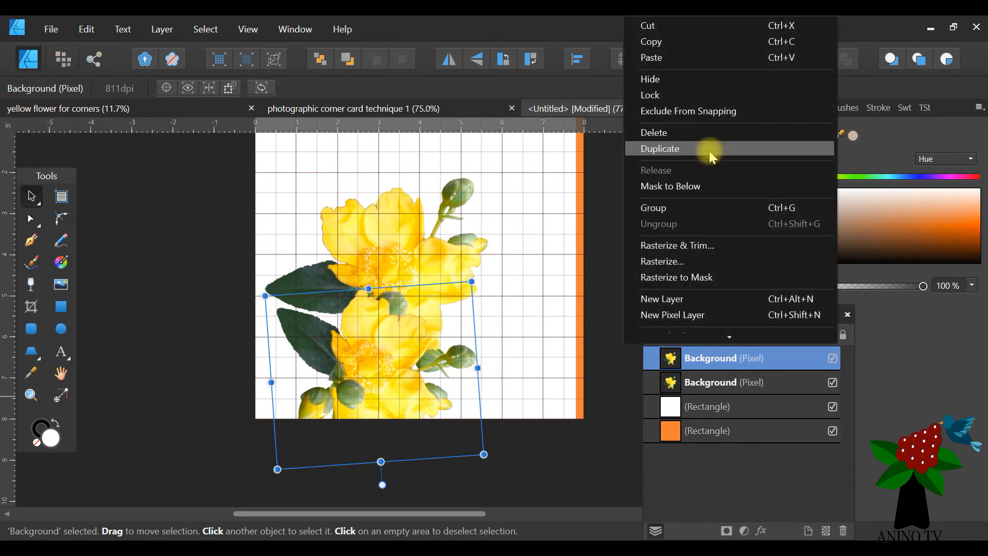
left_click(710, 149)
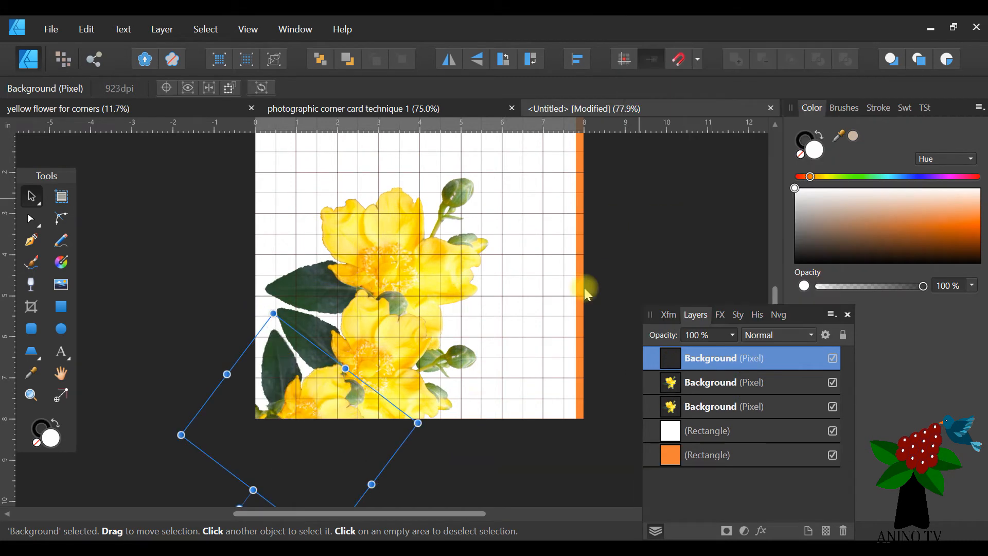
left_click_drag(239, 502, 334, 343)
left_click_drag(292, 402, 298, 264)
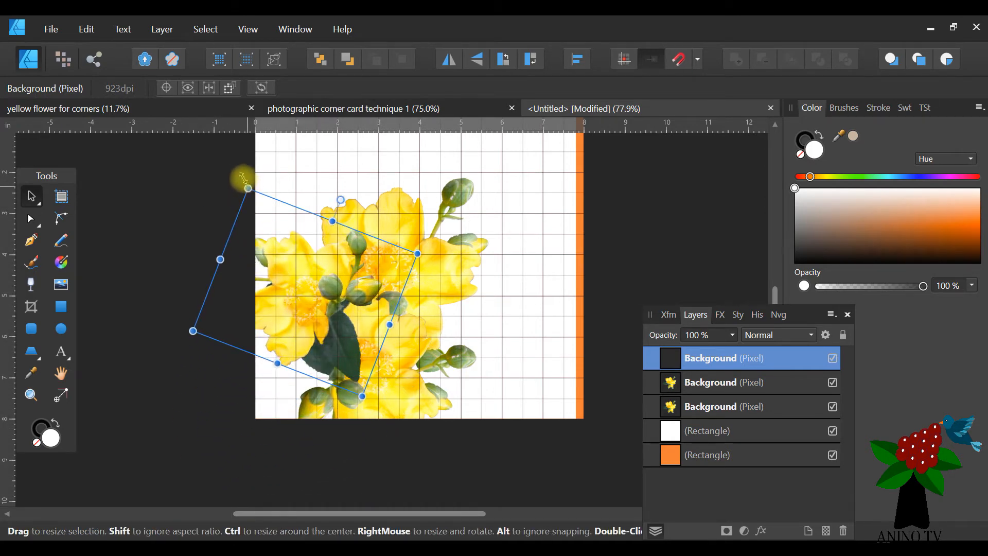
left_click_drag(243, 178, 231, 157)
left_click_drag(284, 256, 279, 337)
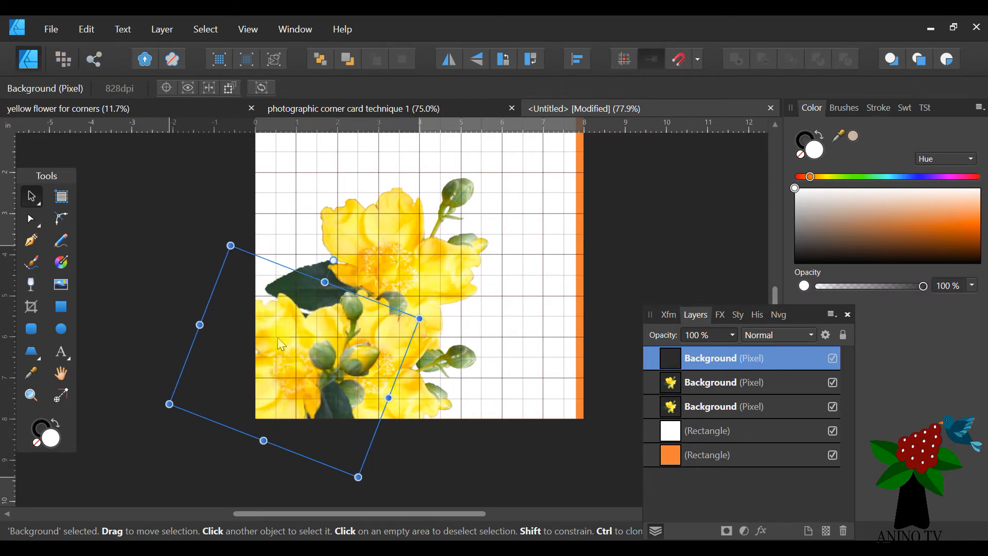
Step: Duplicate the corner flower, rotate the copy so its bud points up, and place it above along the card's left edge
right_click(755, 363)
left_click(695, 150)
left_click_drag(340, 329, 288, 219)
left_click_drag(231, 348, 413, 281)
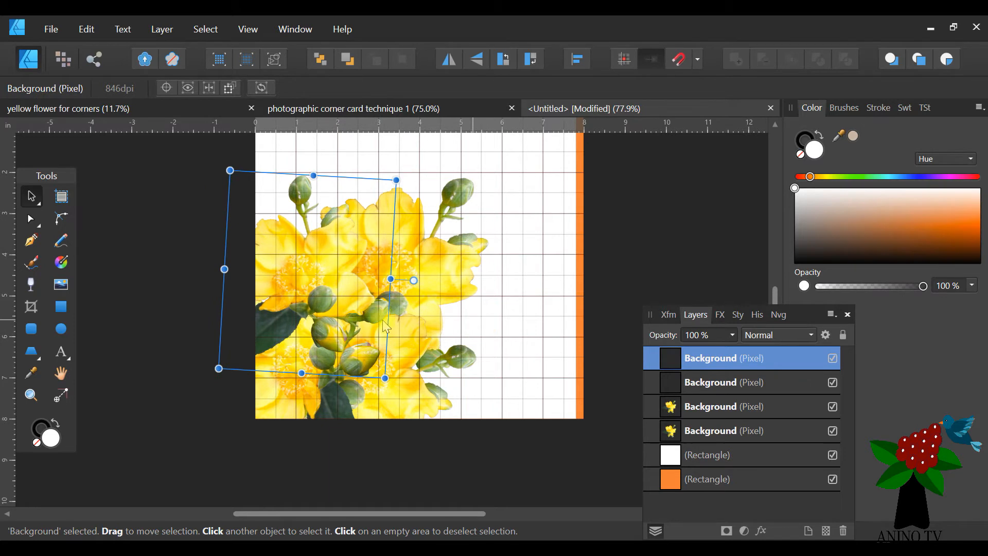
left_click_drag(312, 292, 298, 289)
Step: Rotate the second flower at the card's lower edge counterclockwise and shift it to the right of the corner flower
mouse_move(411, 365)
left_mouse_down()
mouse_move(422, 361)
mouse_move(395, 369)
left_mouse_up()
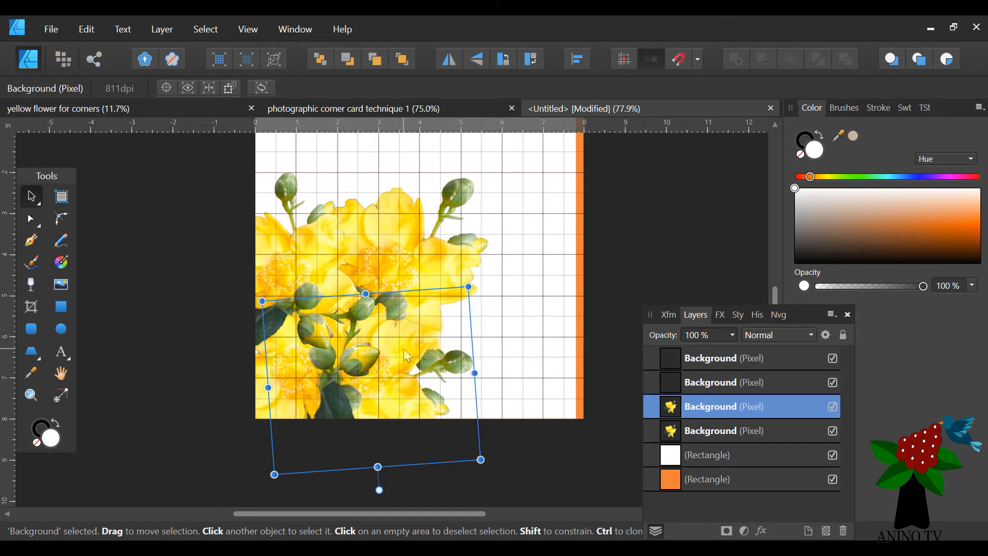
mouse_move(403, 348)
left_mouse_down()
mouse_move(467, 334)
mouse_move(404, 350)
left_mouse_up()
left_click_drag(385, 480, 421, 457)
left_click_drag(403, 355, 438, 358)
Step: Turn the lower-left corner flower slightly and adjust its position to fill the gap beside the neighbouring flowers
mouse_move(278, 389)
left_mouse_down()
mouse_move(301, 390)
mouse_move(264, 388)
left_mouse_up()
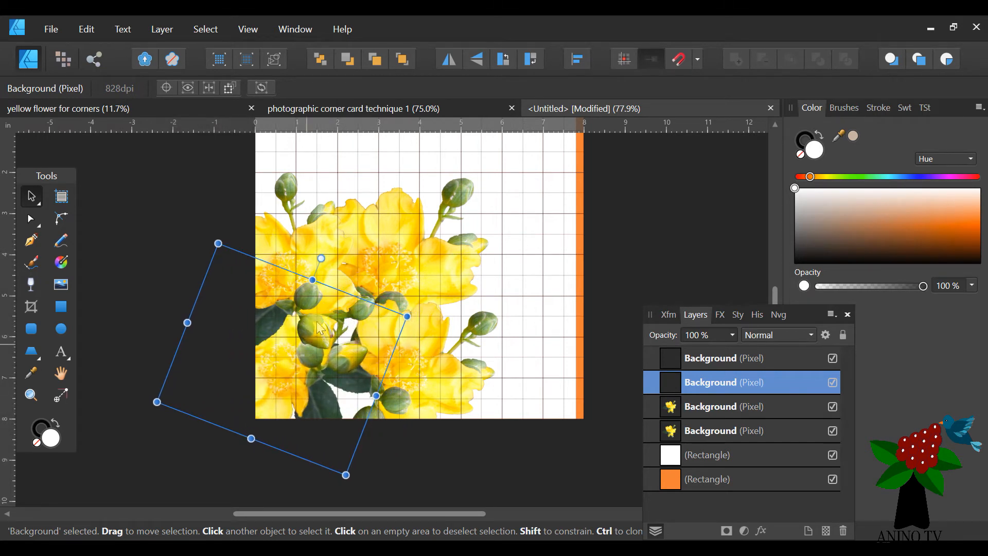
left_click(430, 394)
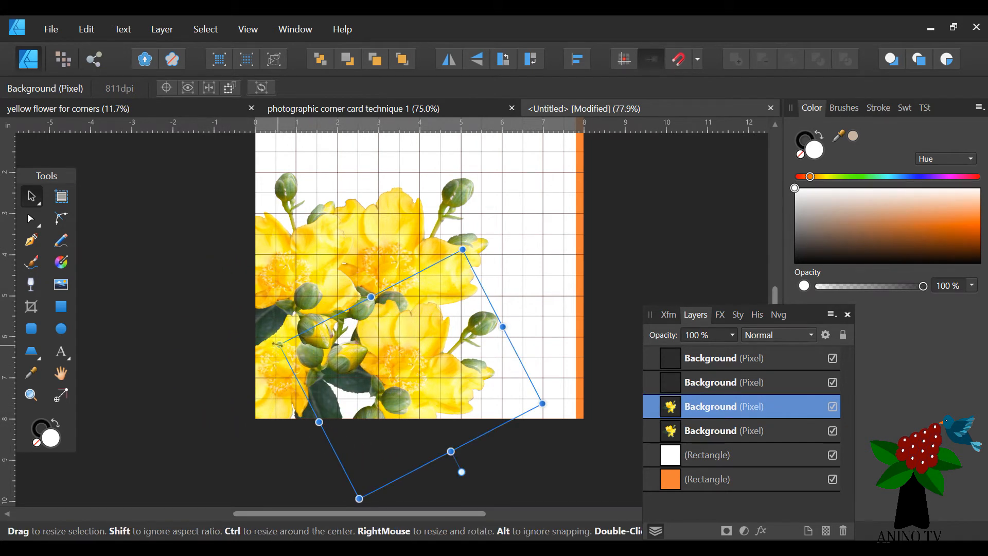
left_click_drag(310, 399, 302, 401)
left_click(353, 468)
left_click_drag(355, 473, 378, 483)
left_click_drag(320, 381, 309, 391)
left_click(31, 395)
left_click_drag(384, 475, 319, 453)
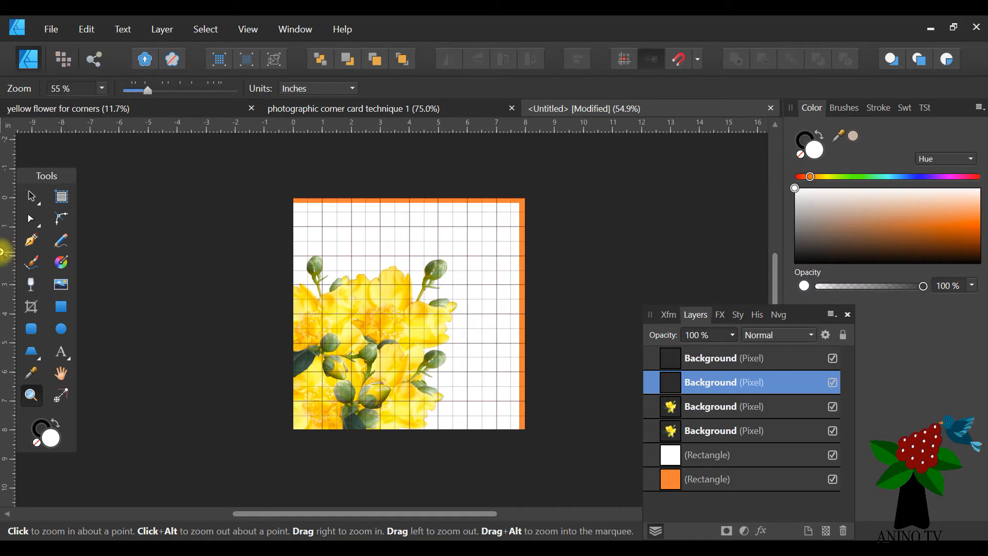
Step: Add two-line artistic text above the white rectangle reading "Celebrating your" and "UNIQUENESS"
left_click(32, 197)
left_click(386, 222)
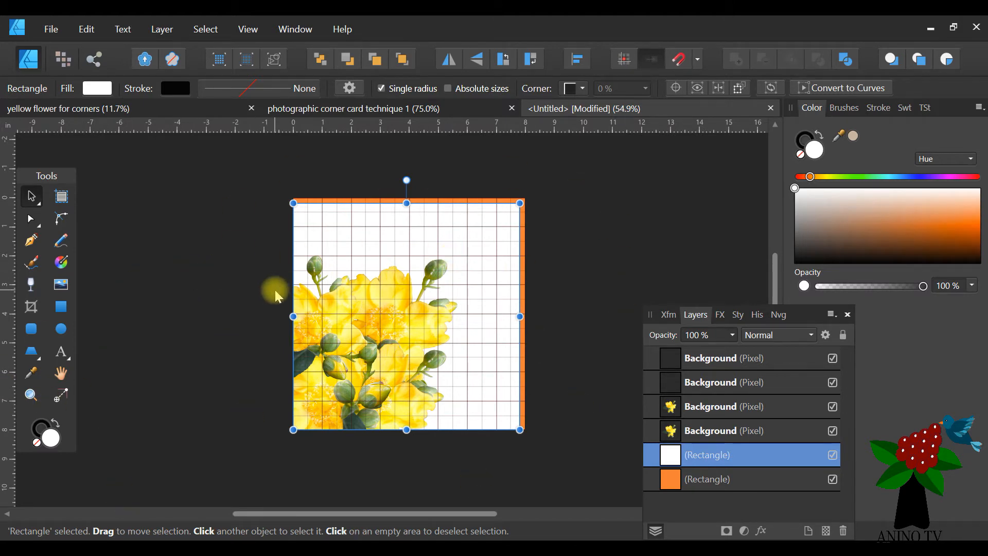
left_click(61, 351)
left_click(363, 225)
type("You")
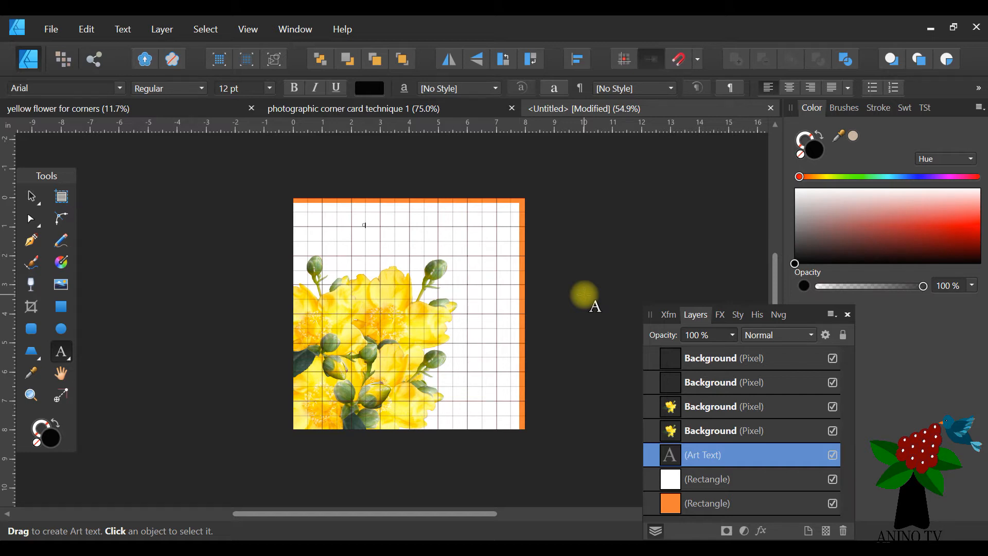
type("ebrating y")
key("Return")
key("BackSpace")
key("BackSpace")
key("BackSpace")
key("BackSpace")
key("BackSpace")
key("BackSpace")
type("ing your")
key("Return")
type("UNIQUENESS")
Step: Enlarge the "Celebrating your UNIQUENESS" text to about 42.9 pt and move it into the card's upper-right area
left_click_drag(398, 233, 443, 243)
left_click(31, 196)
left_click(370, 221)
left_click_drag(373, 225, 437, 230)
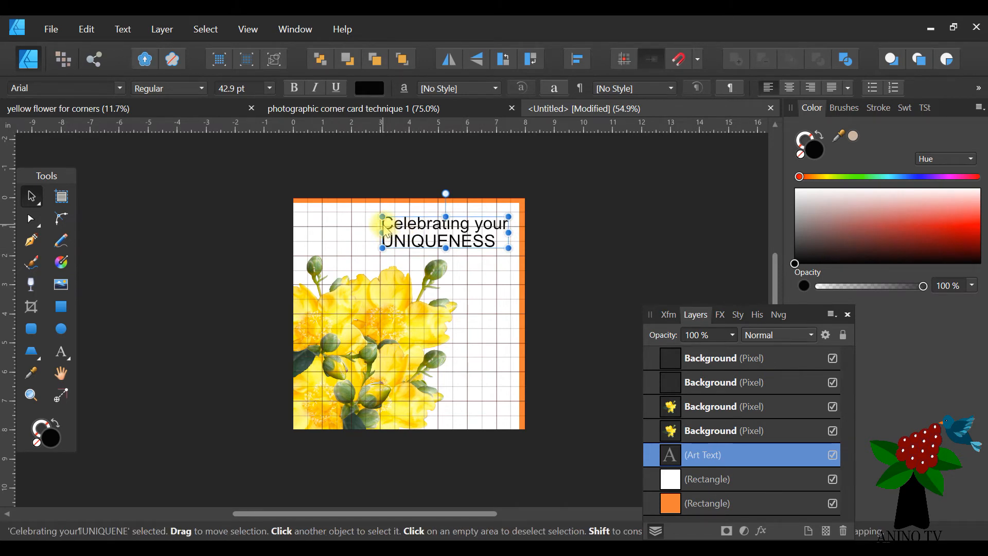
Step: Centre the word "UNIQUENESS" beneath "Celebrating your" by adjusting its leading spaces, and nudge the greeting slightly up and left
key("t")
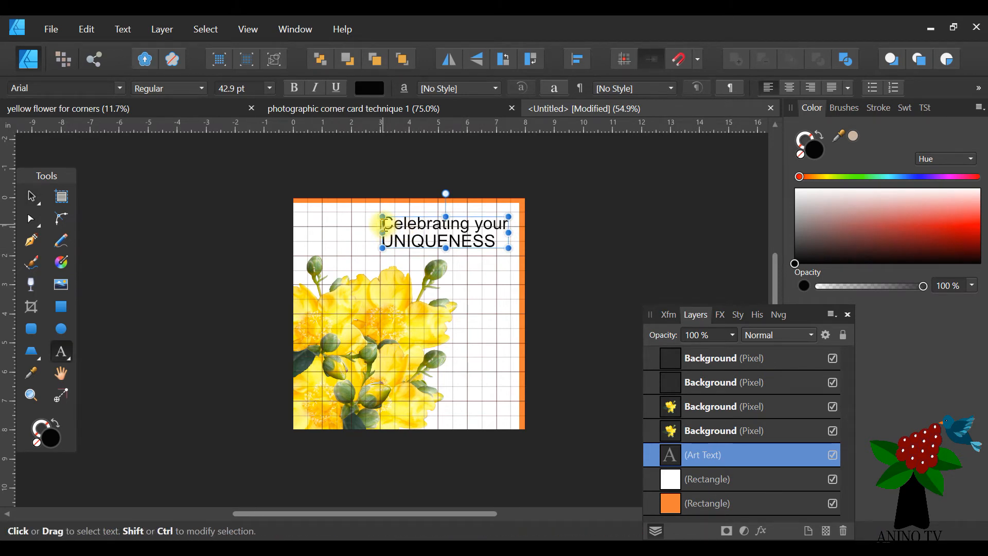
left_click(385, 225)
key("Down")
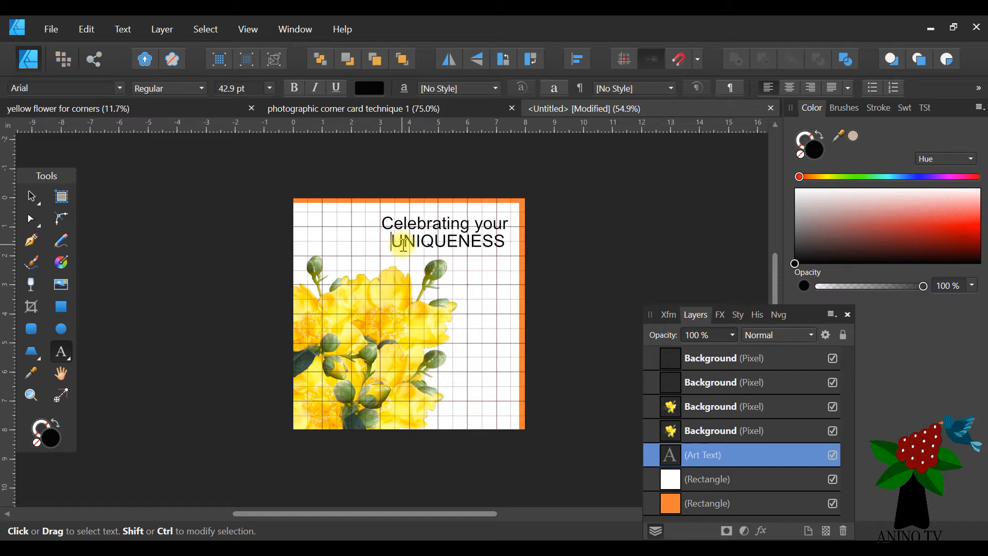
key("BackSpace")
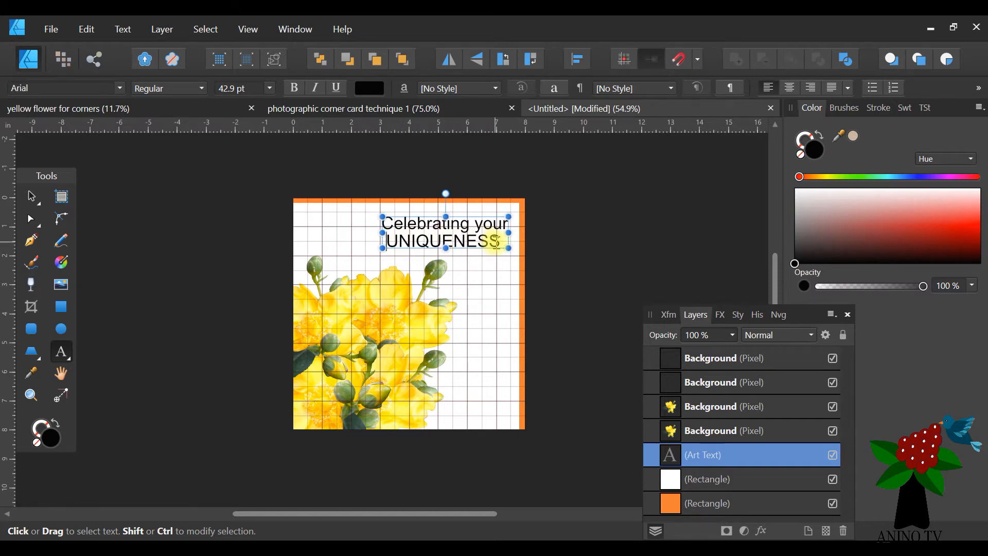
left_click_drag(504, 241, 379, 226)
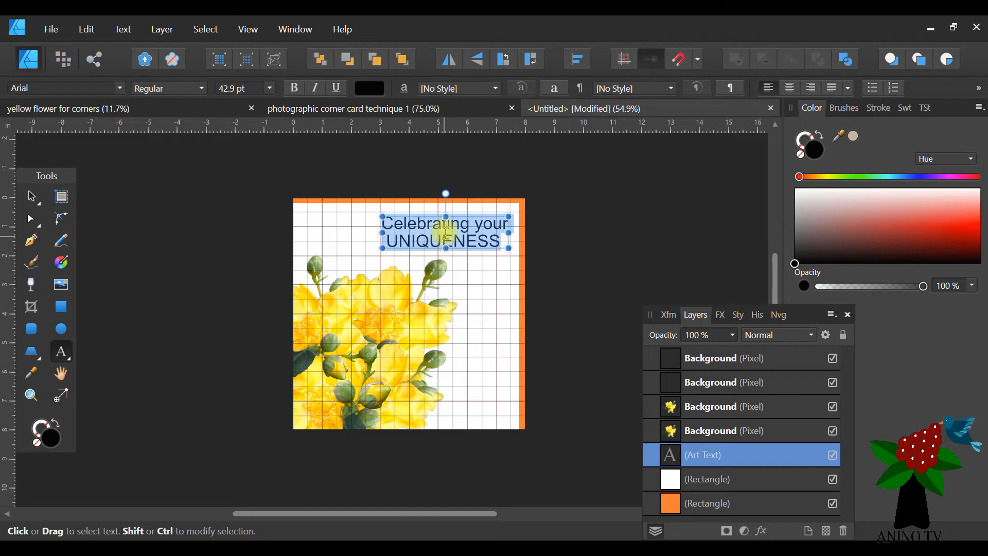
left_click(31, 196)
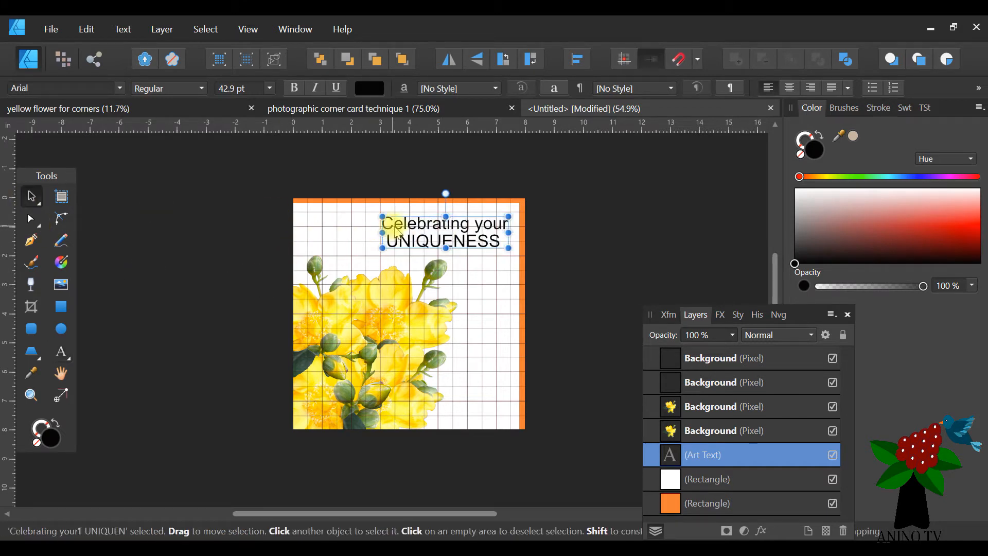
mouse_move(415, 232)
left_mouse_down()
mouse_move(407, 229)
mouse_move(418, 234)
left_mouse_up()
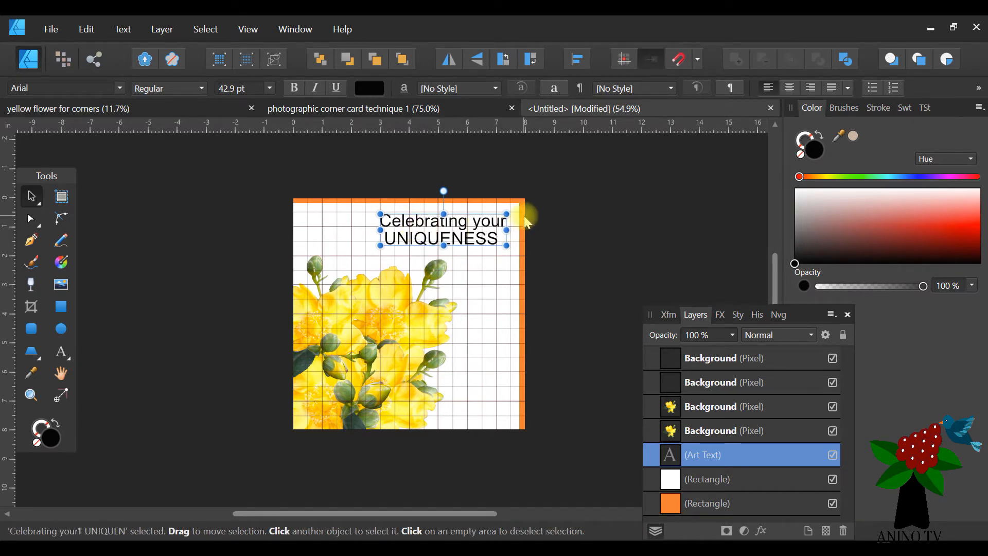
Step: Change the font of the whole two-line greeting to Belfast Heavy SF
double_click(455, 237)
left_click_drag(507, 238, 387, 218)
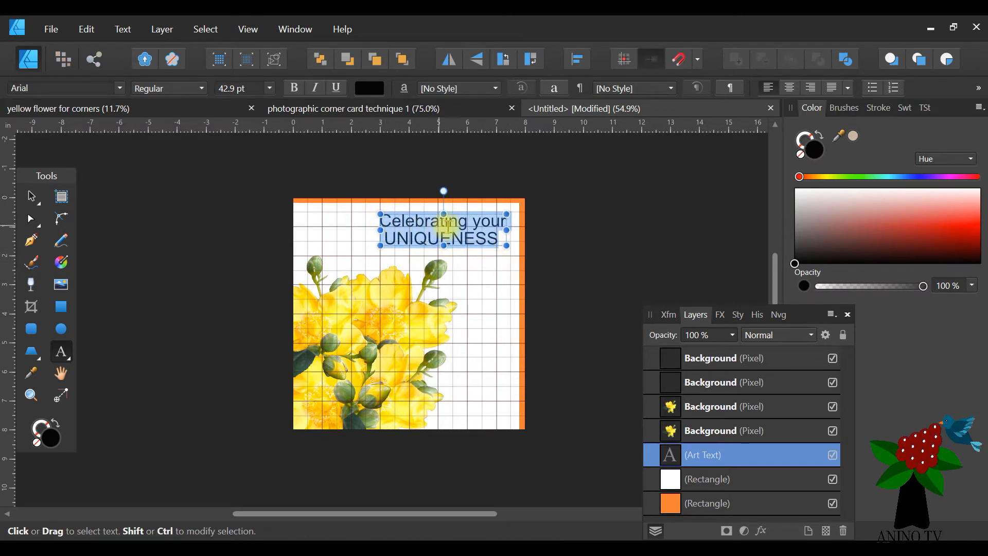
left_click(119, 88)
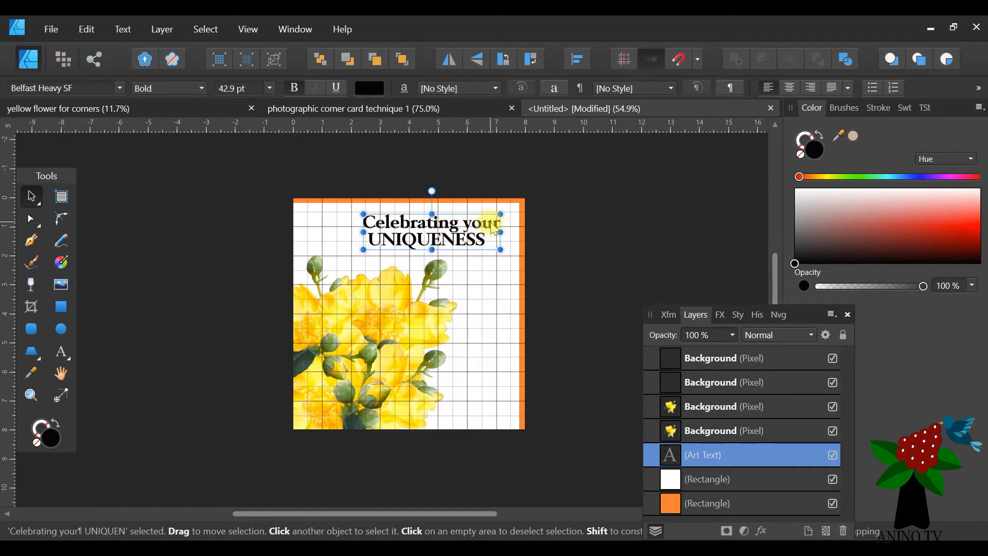
Step: Change only the "Celebrating your" line to the Bickham Script Pro font
double_click(494, 229)
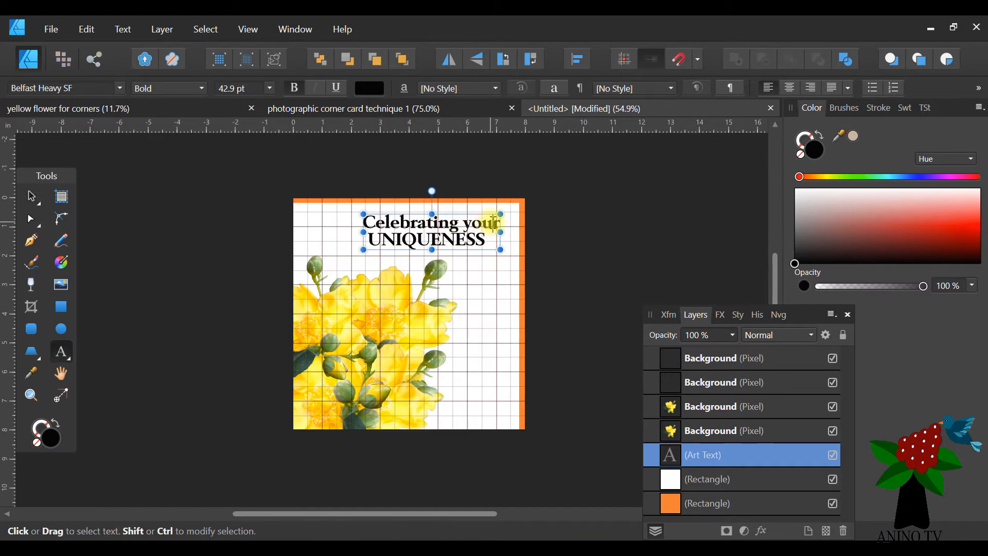
left_click_drag(495, 223, 365, 211)
left_click_drag(502, 223, 364, 212)
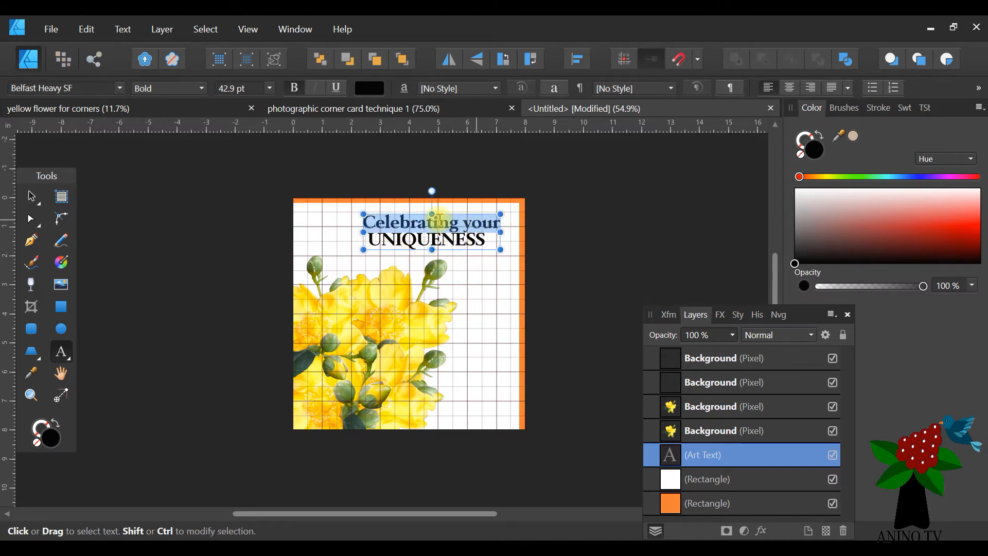
left_click(119, 89)
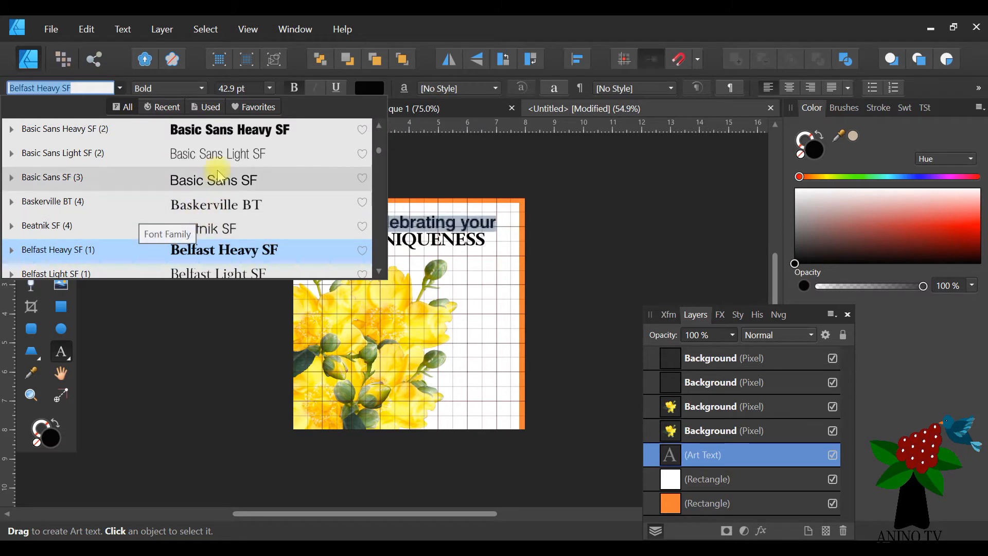
scroll(220, 209, "down", 3)
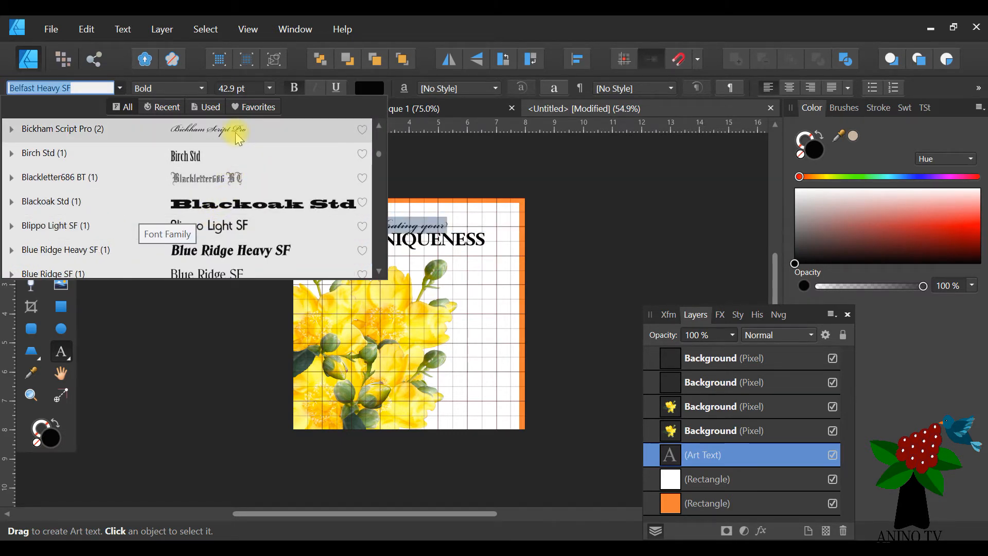
left_click(239, 137)
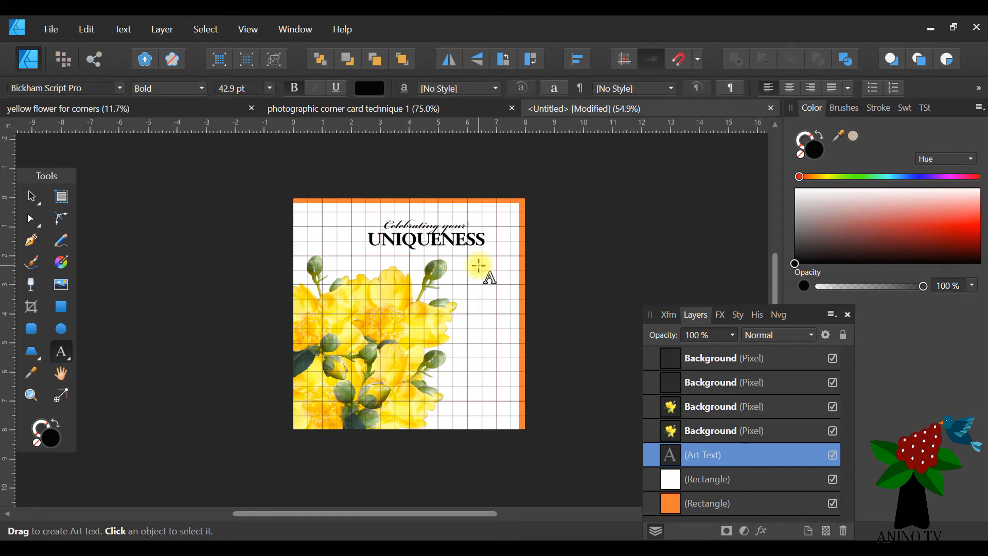
Step: Enlarge the script "Celebrating your" line and realign it above "UNIQUENESS" in the card's upper-right area
left_click_drag(470, 225, 386, 216)
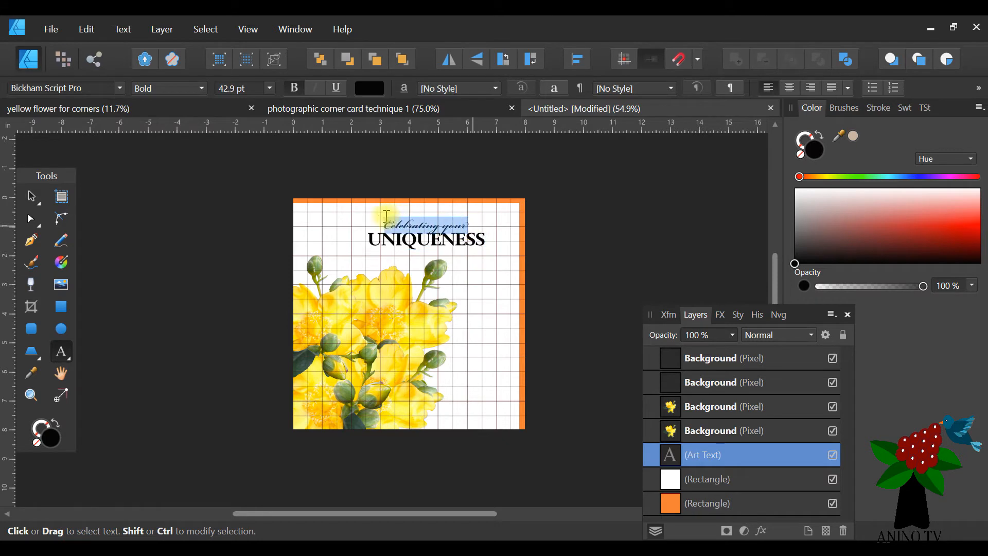
left_click(269, 88)
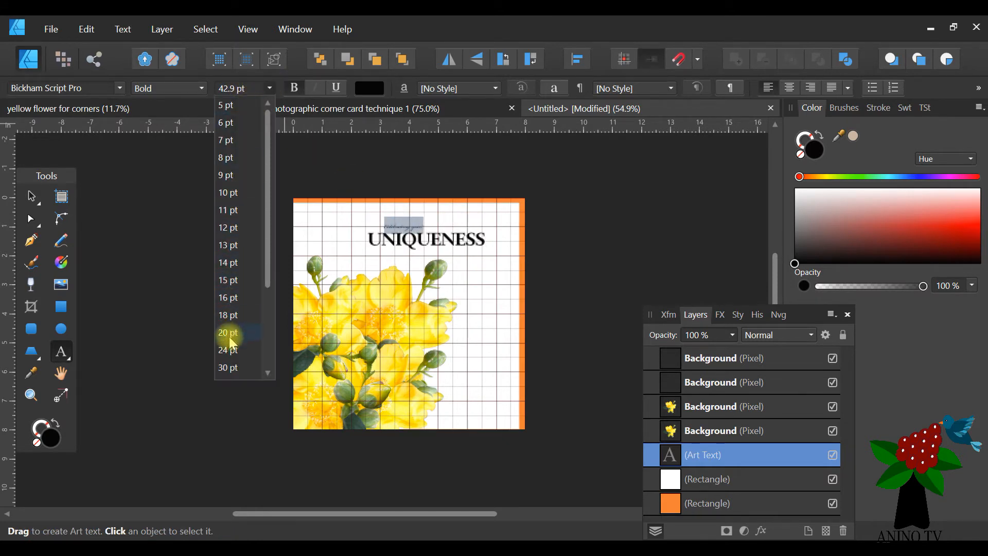
scroll(233, 343, "down", 3)
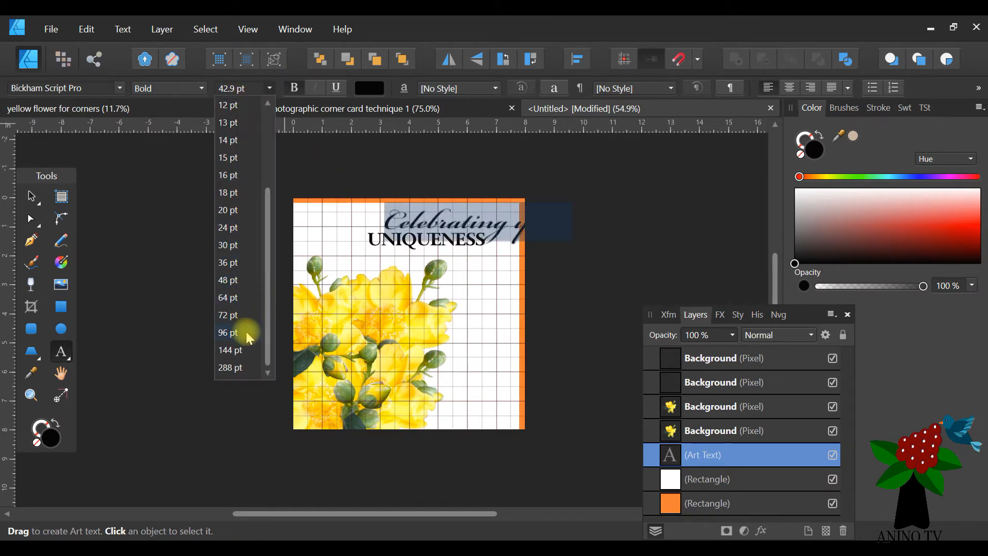
key("Escape")
key("Escape")
key("Left")
key("Left")
key("Left")
key("Left")
key("Left")
key("Left")
key("Left")
key("Left")
key("Left")
key("Left")
key("Left")
key("Left")
key("Left")
key("Left")
key("Left")
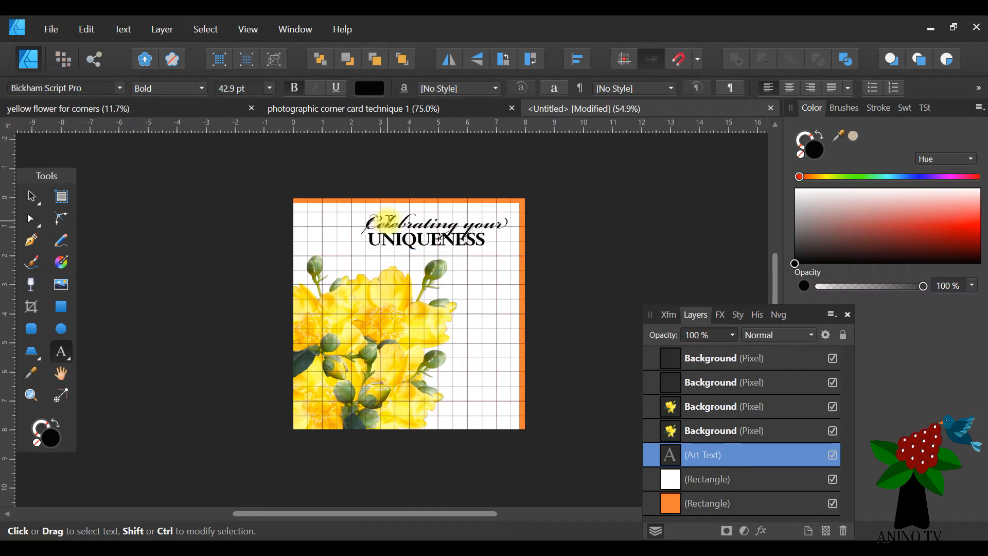
key("v")
left_click(639, 277)
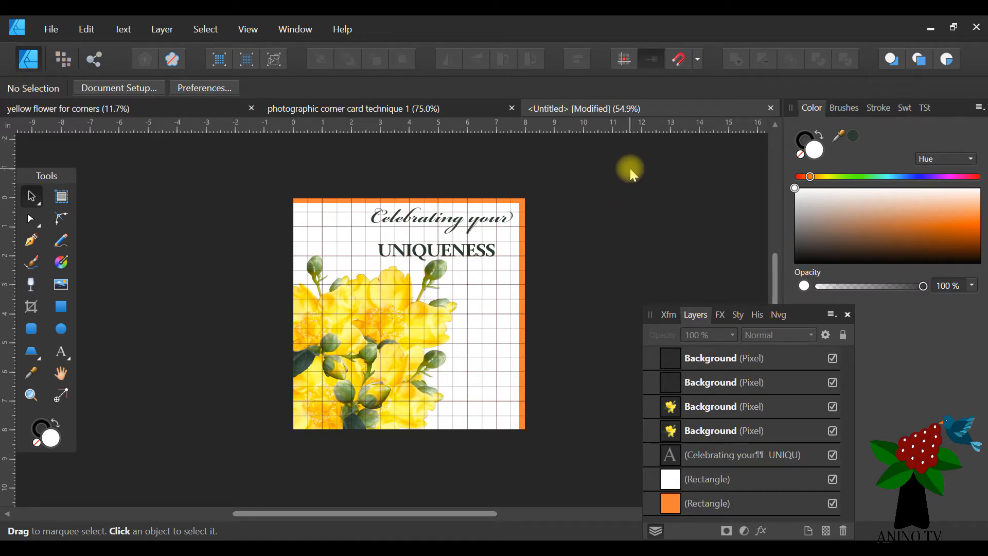
Step: Save the card as an Affinity file named "photographic corner card technique 2"
key("ctrl+s")
type("Pho")
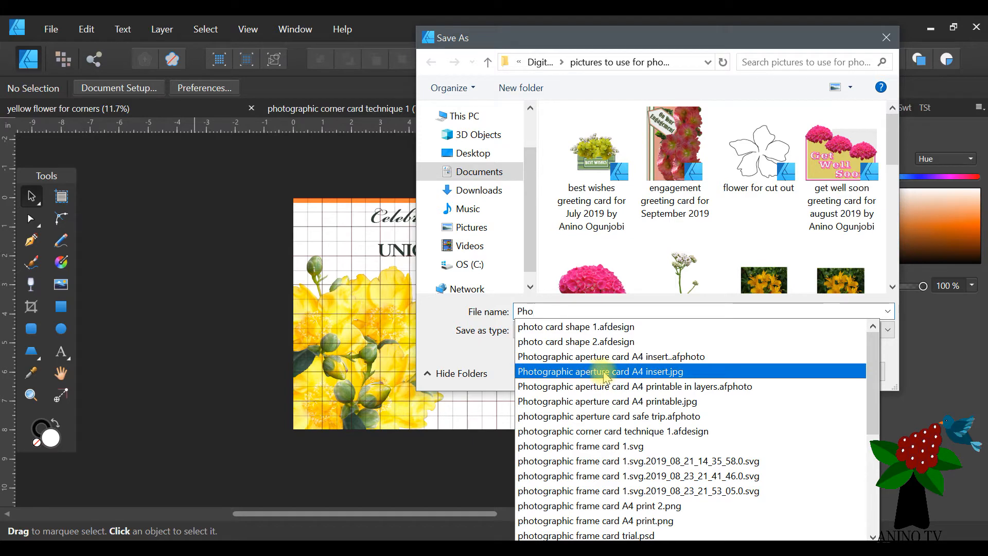
left_click(616, 434)
left_click_drag(708, 311, 669, 314)
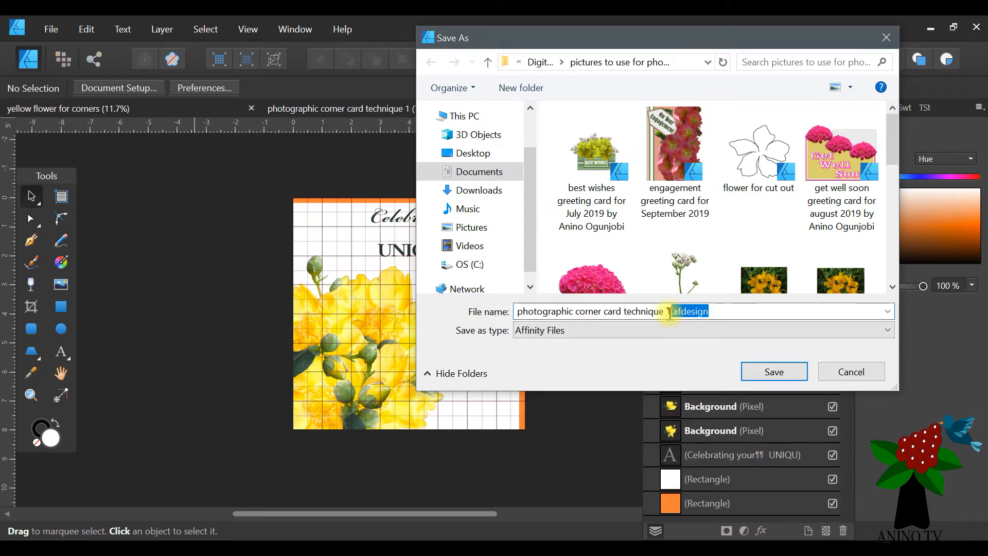
type("2")
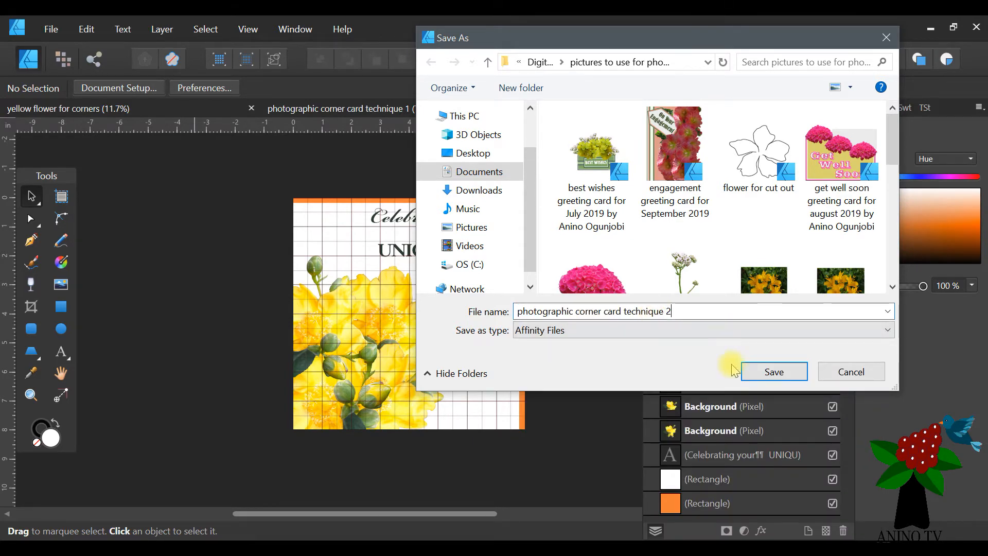
left_click(743, 371)
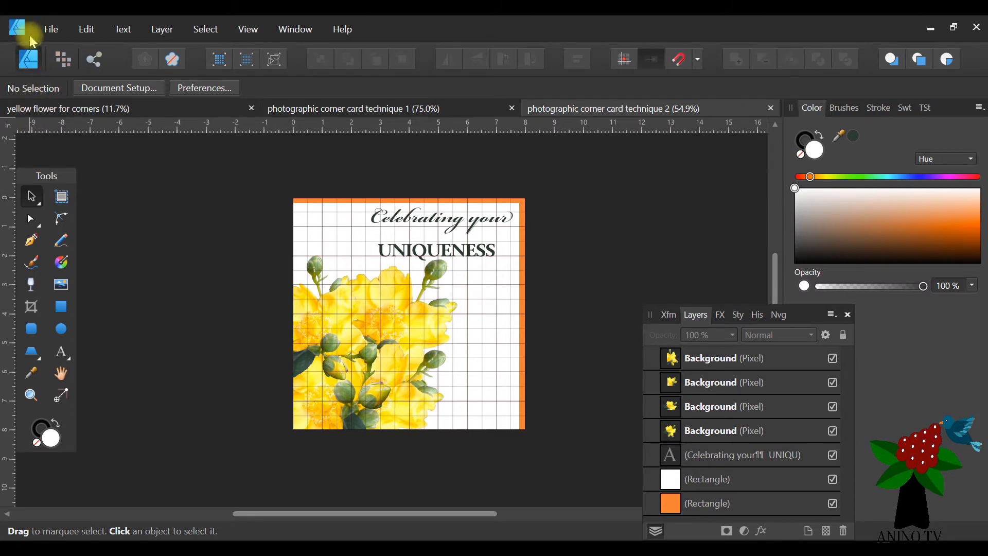
Step: Create a new A4 print document in landscape orientation at 300 DPI with centimetres as the document units
left_click(52, 31)
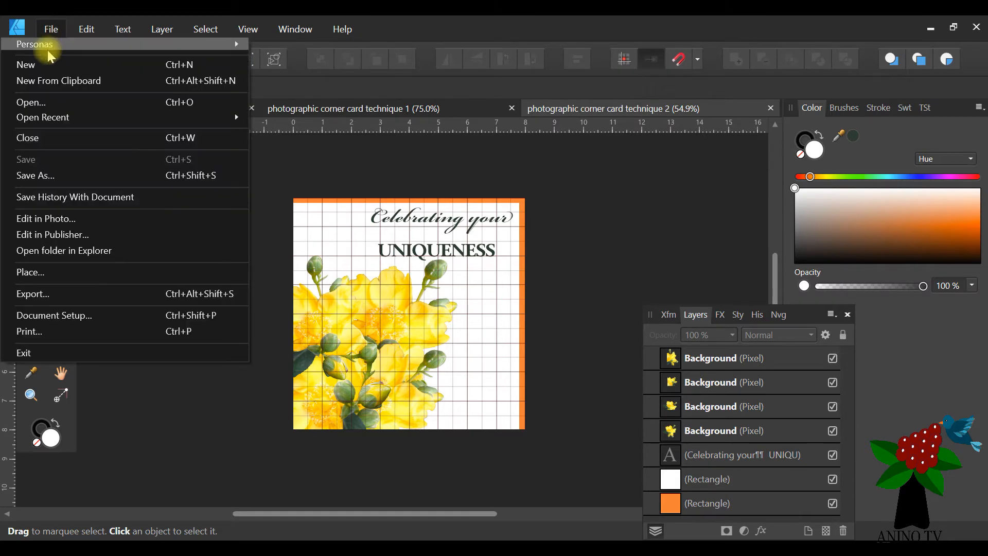
left_click(44, 63)
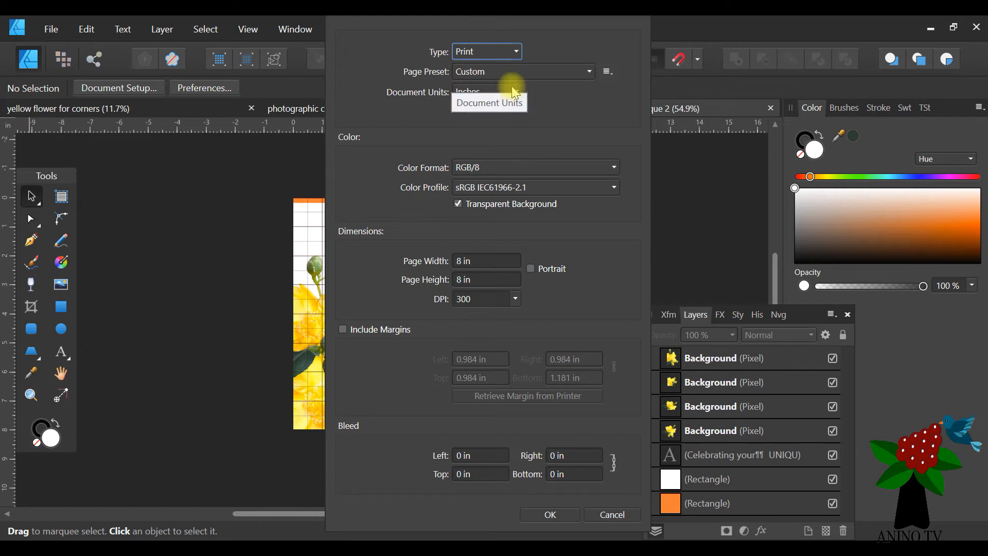
left_click(530, 71)
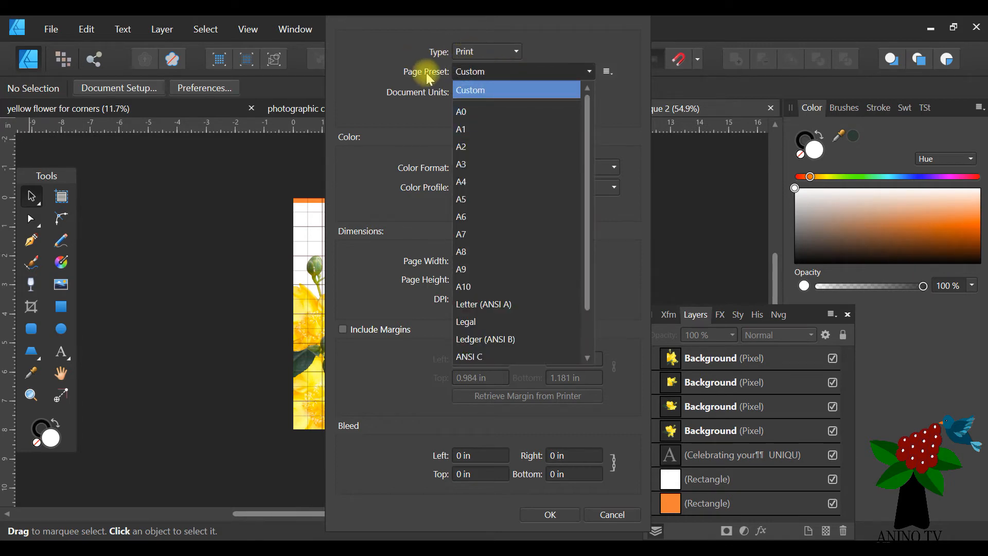
left_click(463, 183)
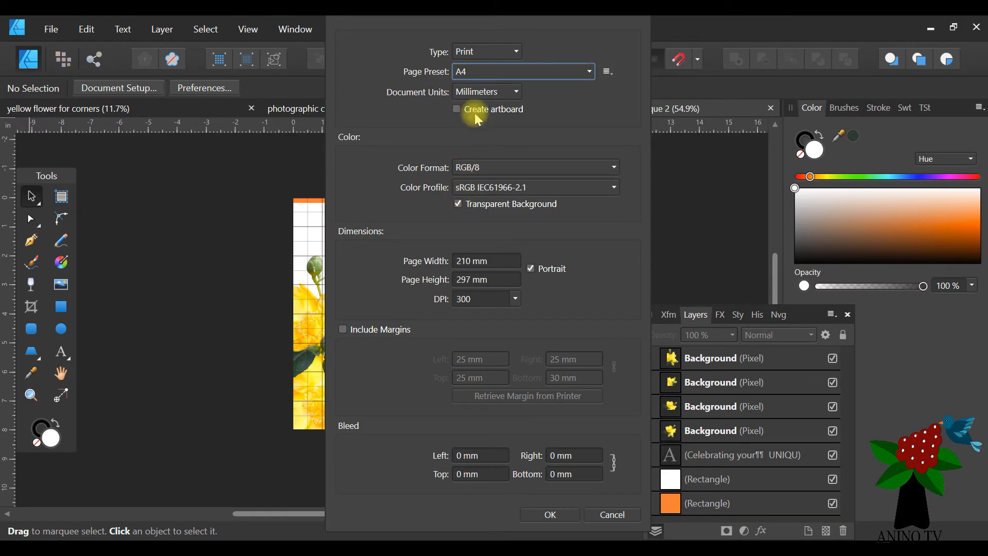
left_click(510, 92)
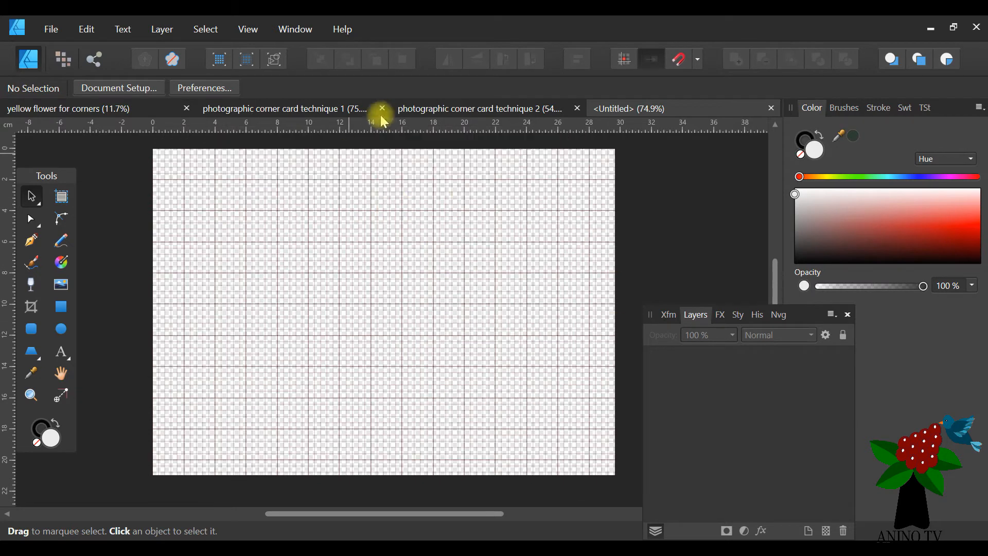
Step: Hide the grid on the new A4 page
left_click(247, 29)
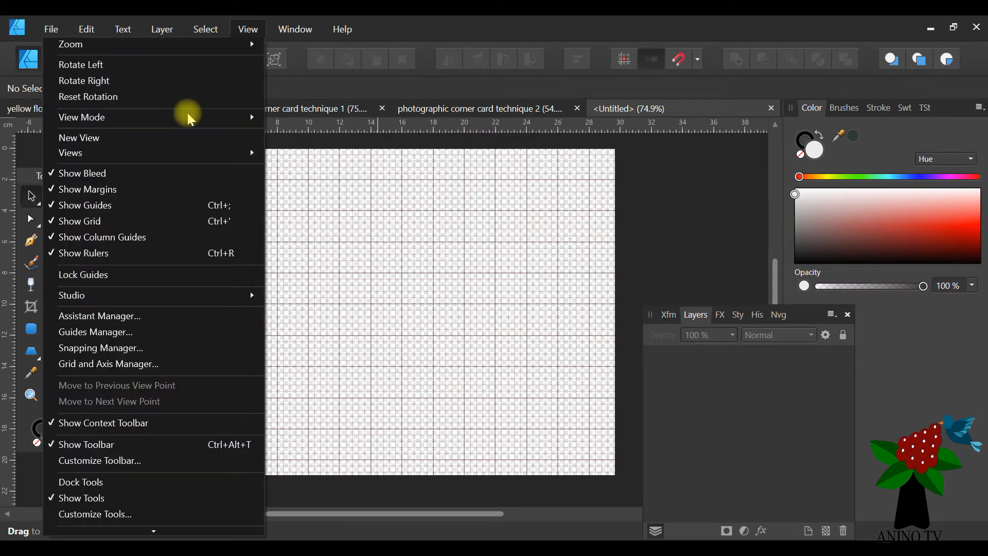
left_click(101, 221)
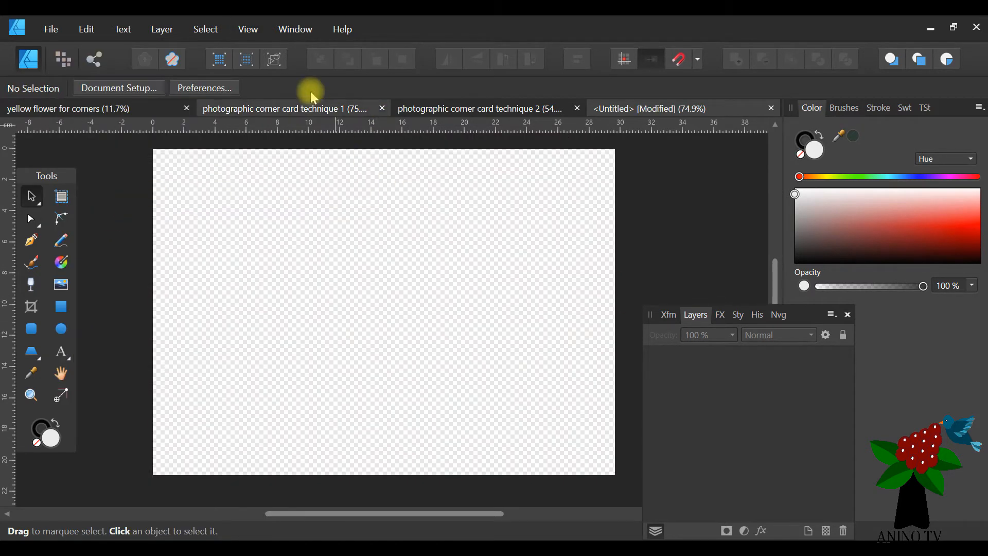
Step: Choose a dark green fill and draw a rectangle that covers the whole A4 page
left_click(61, 307)
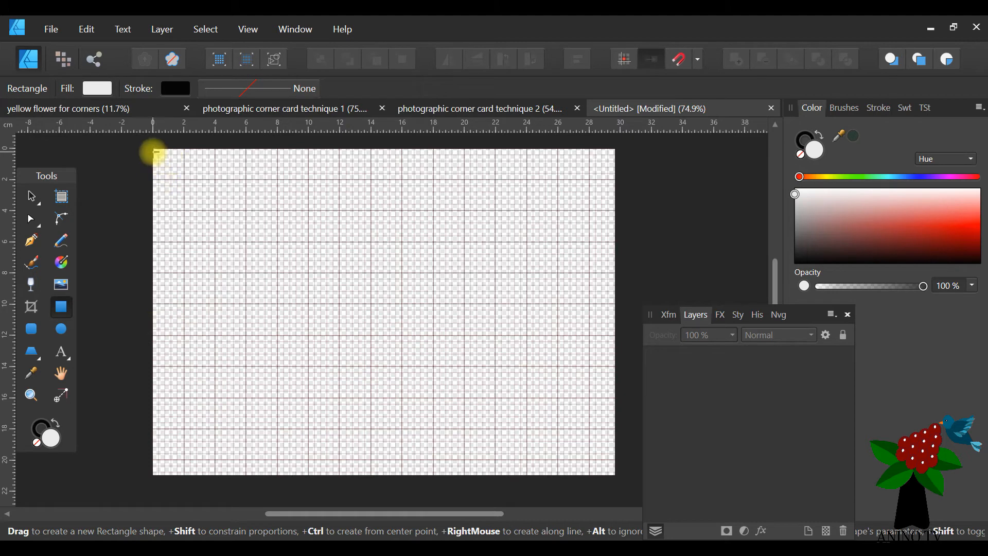
left_click(916, 225)
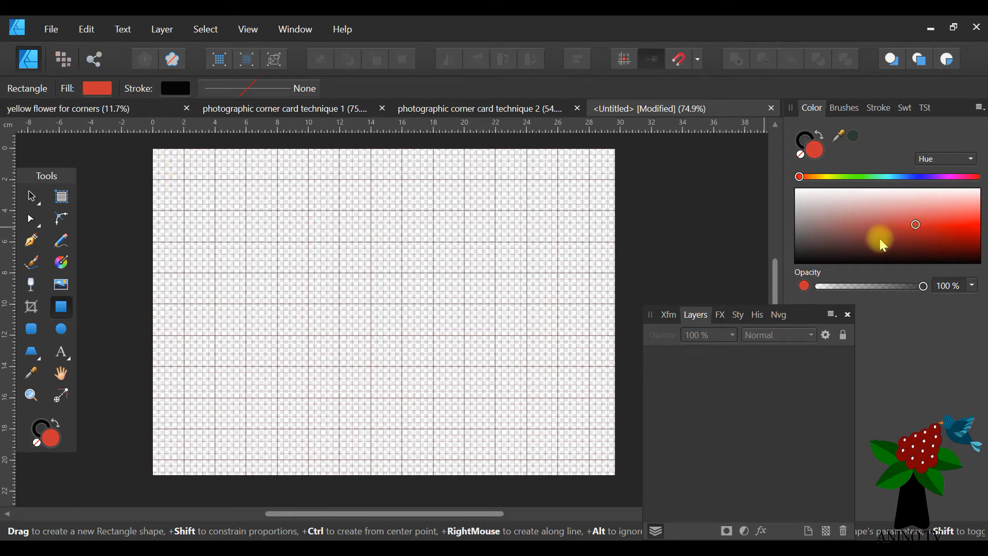
left_click(862, 177)
left_click_drag(863, 181, 852, 181)
mouse_move(970, 232)
left_mouse_down()
mouse_move(966, 249)
mouse_move(930, 251)
left_mouse_up()
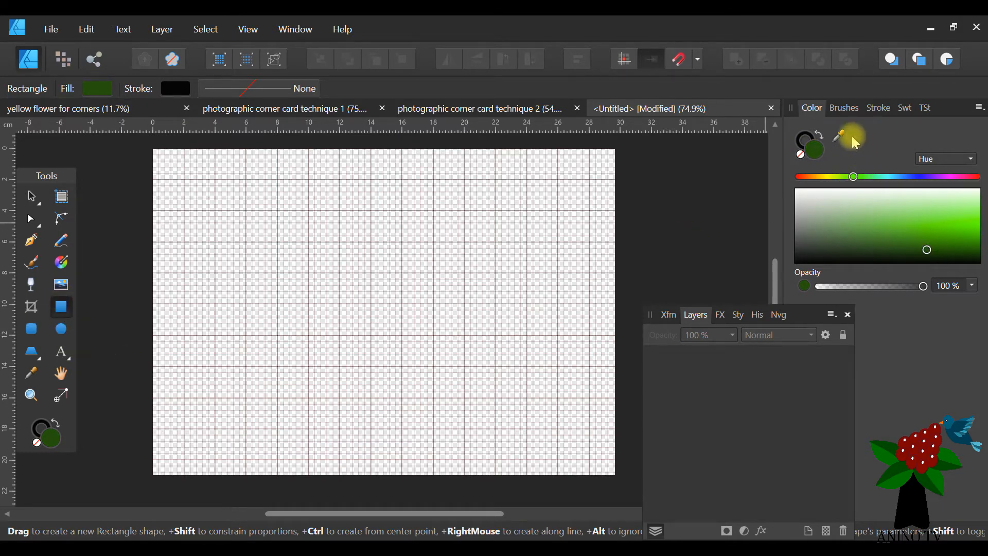
Step: Set the dark green rectangle to 29.7 cm wide and 21 cm high, and position it at X 0 cm, Y 0 cm
left_click(533, 340)
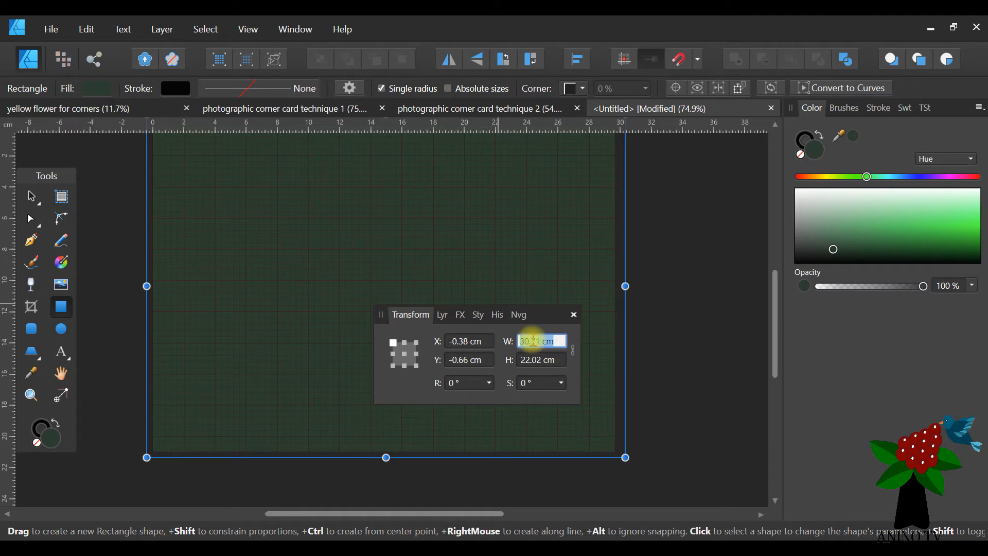
type("29.7")
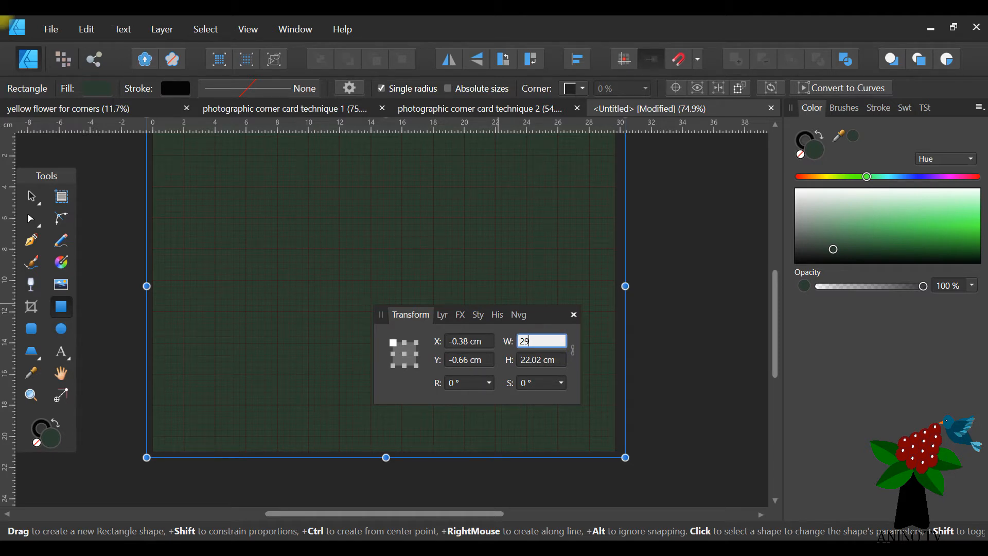
left_click(527, 360)
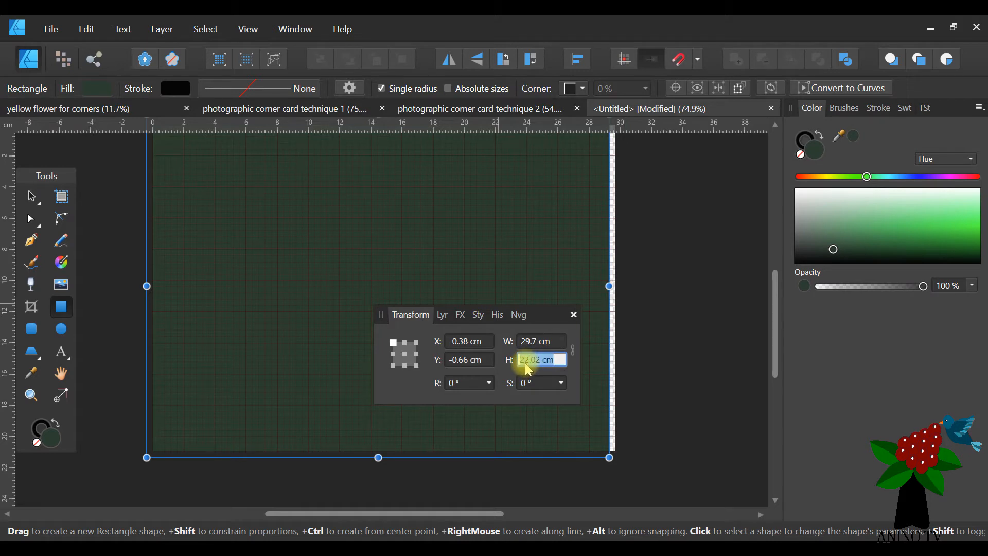
type("21")
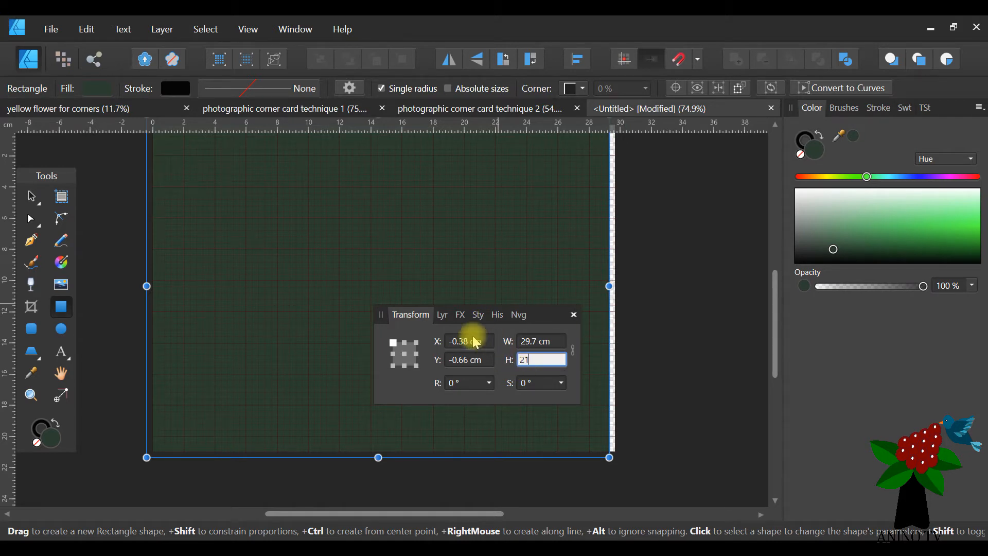
left_click(457, 342)
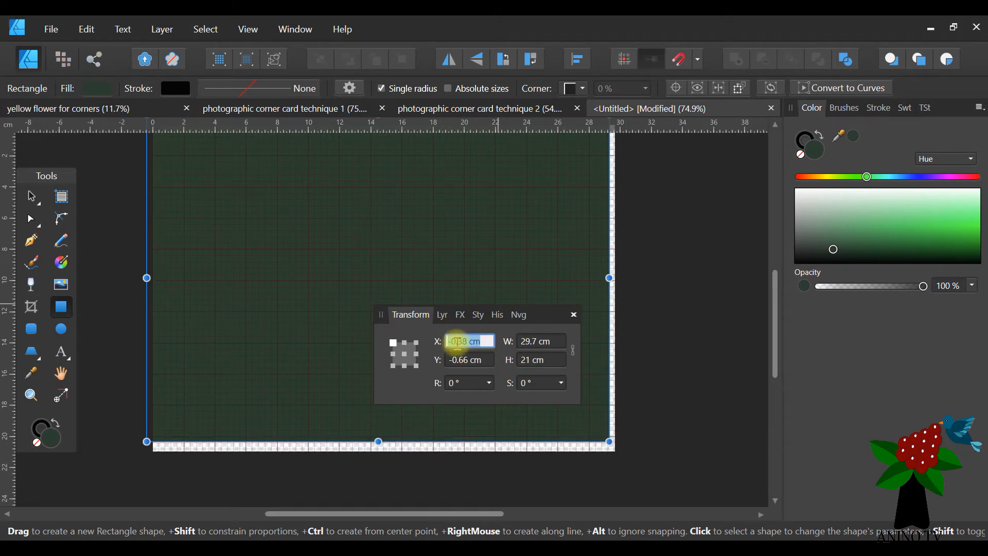
type("0")
key("Tab")
type("0")
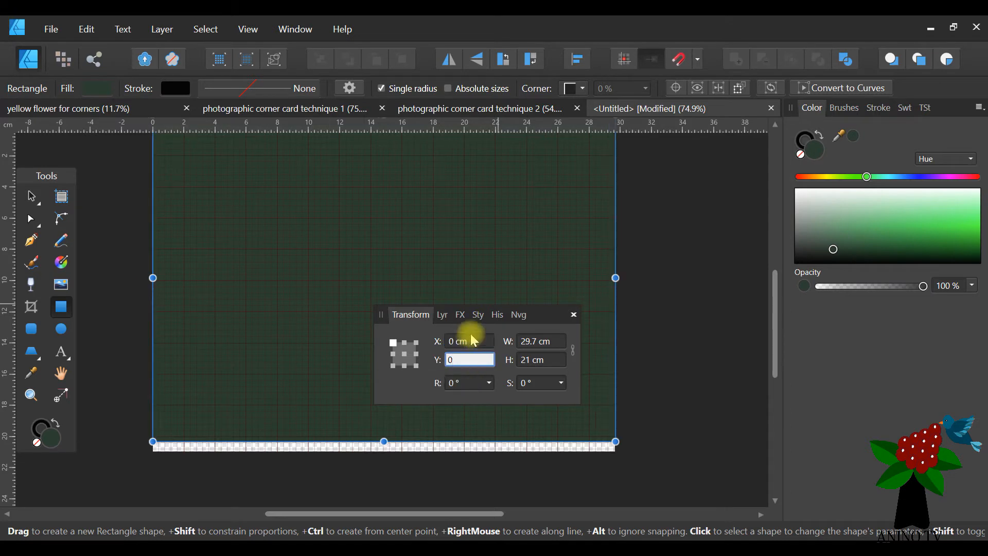
key("Return")
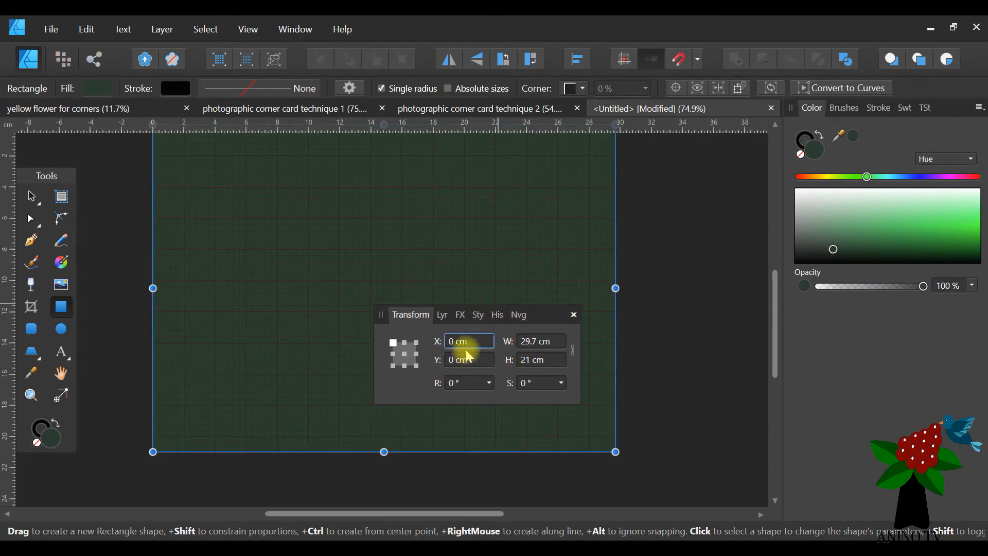
left_click_drag(540, 315, 912, 358)
Step: Duplicate the dark green rectangle layer
scroll(730, 326, "up", 2)
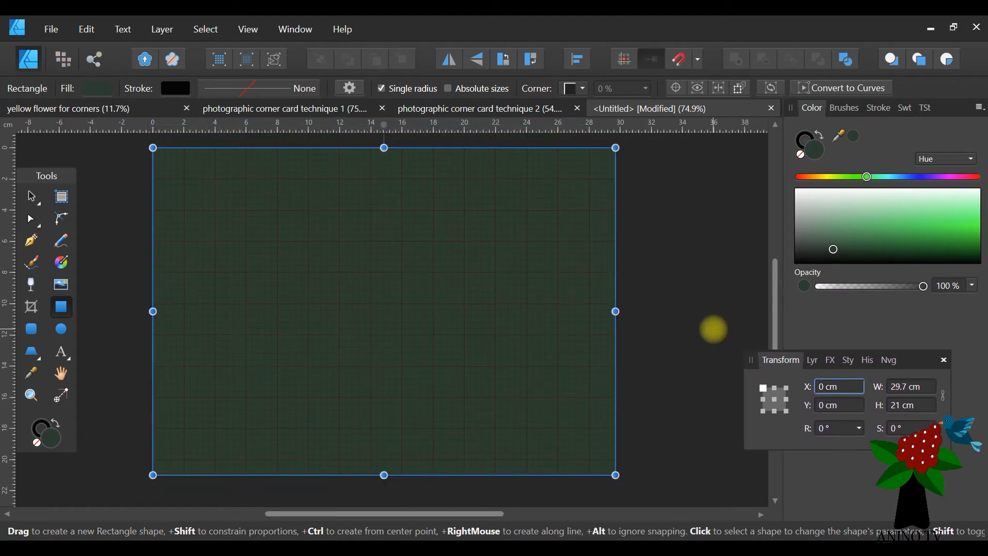
left_click_drag(776, 287, 777, 294)
left_click(31, 196)
left_click(812, 360)
right_click(810, 405)
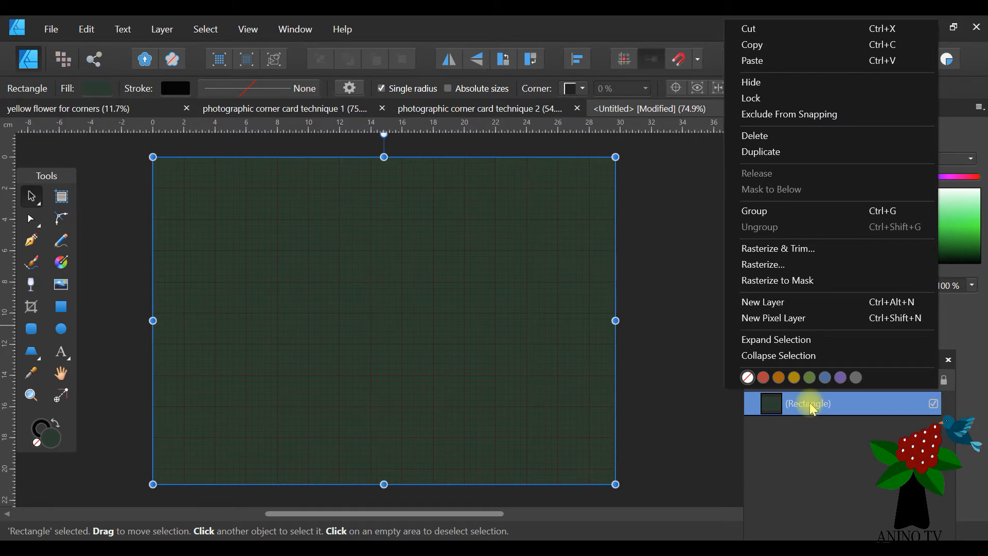
left_click(800, 154)
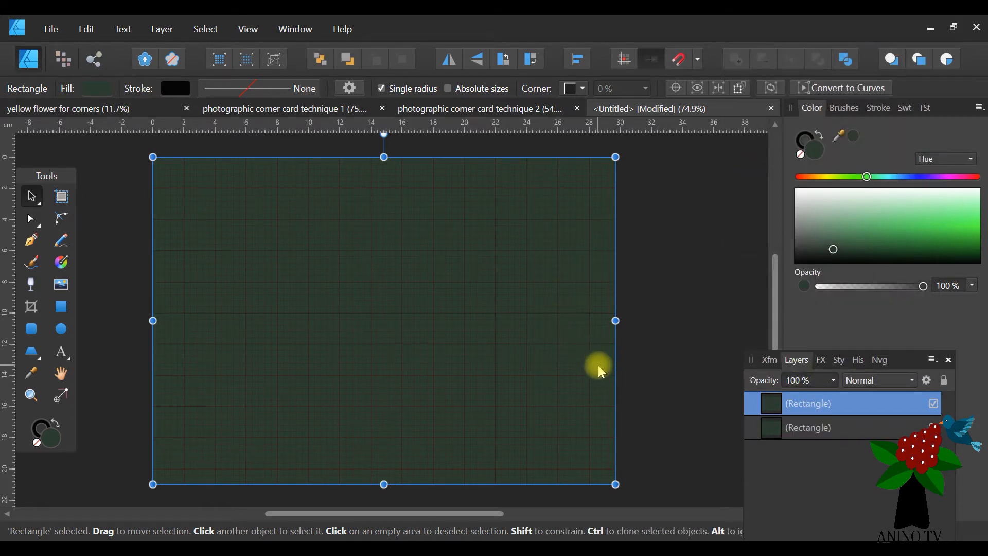
Step: Change the fill of the duplicated rectangle to pure white
left_click(797, 194)
left_click_drag(794, 191, 793, 187)
left_click_drag(907, 359, 739, 260)
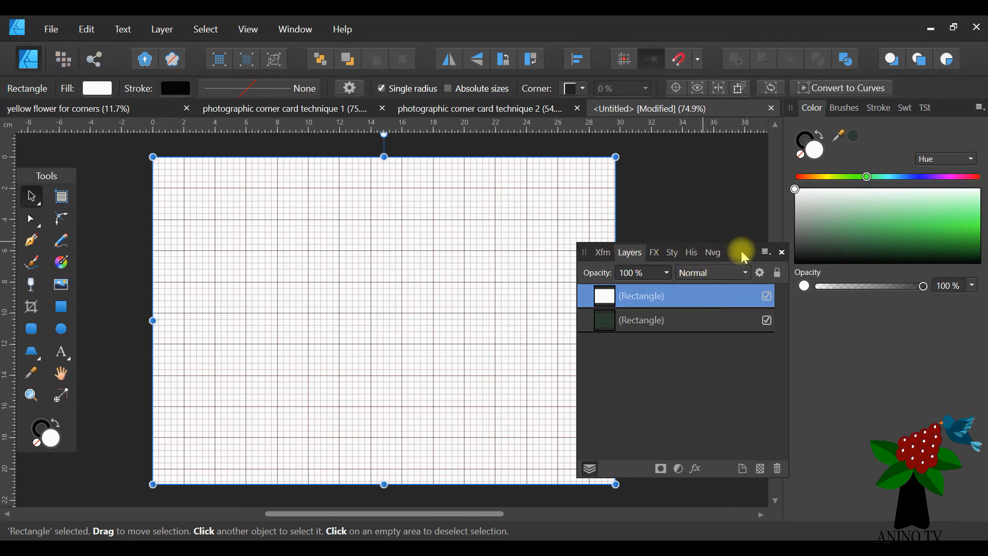
left_click_drag(745, 257, 855, 284)
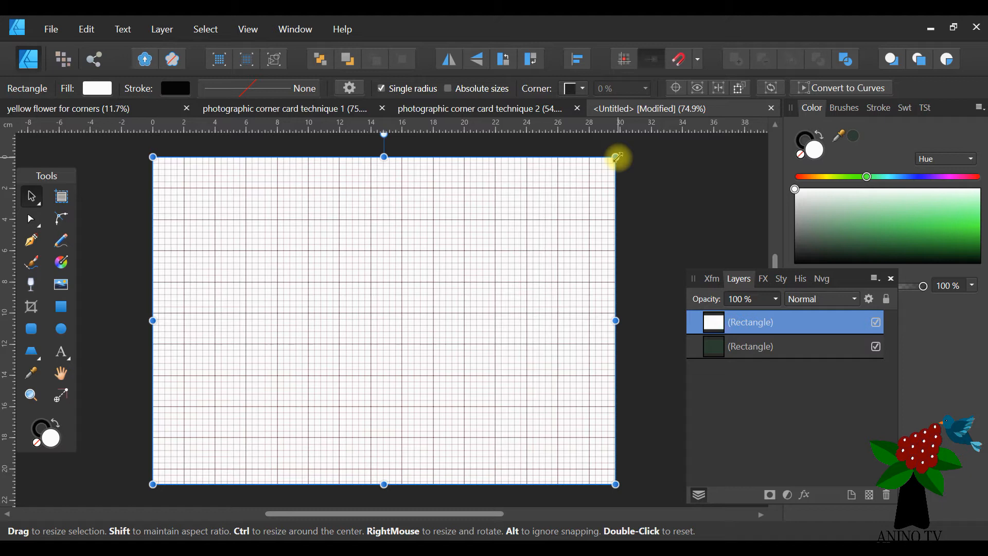
Step: Shrink the white rectangle about its centre to leave a narrow green border, and set its size to 28.9 by 20 cm
left_click_drag(616, 157, 611, 164)
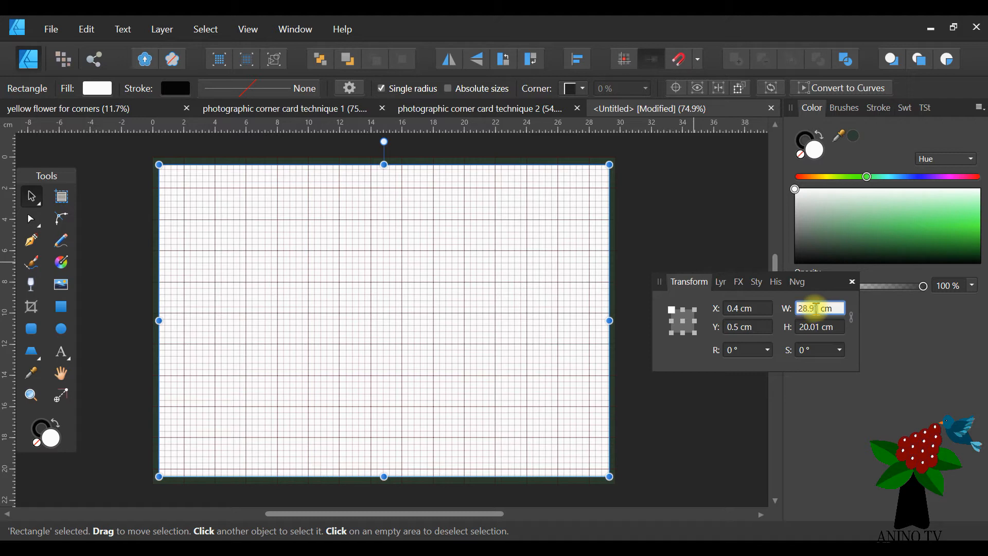
key("BackSpace")
type("0")
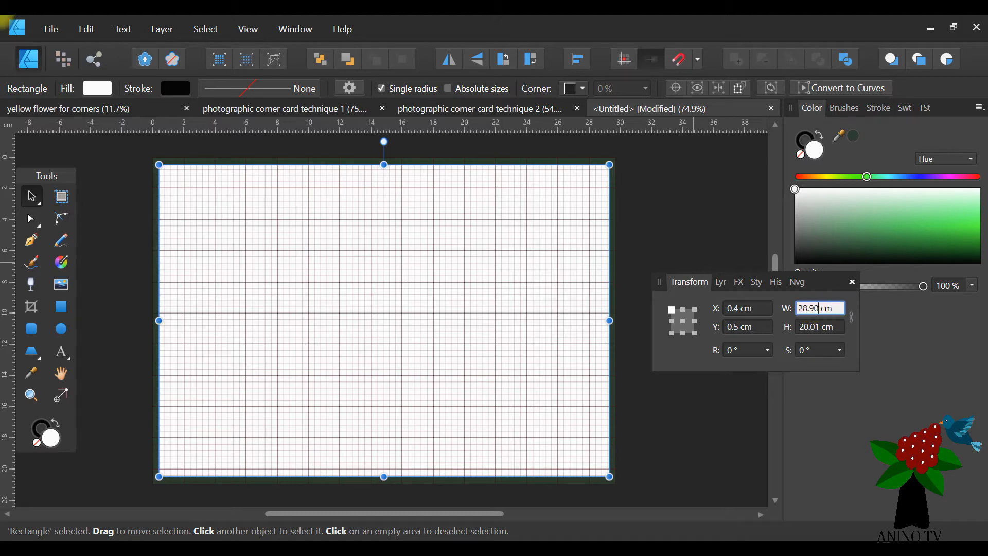
left_click(819, 328)
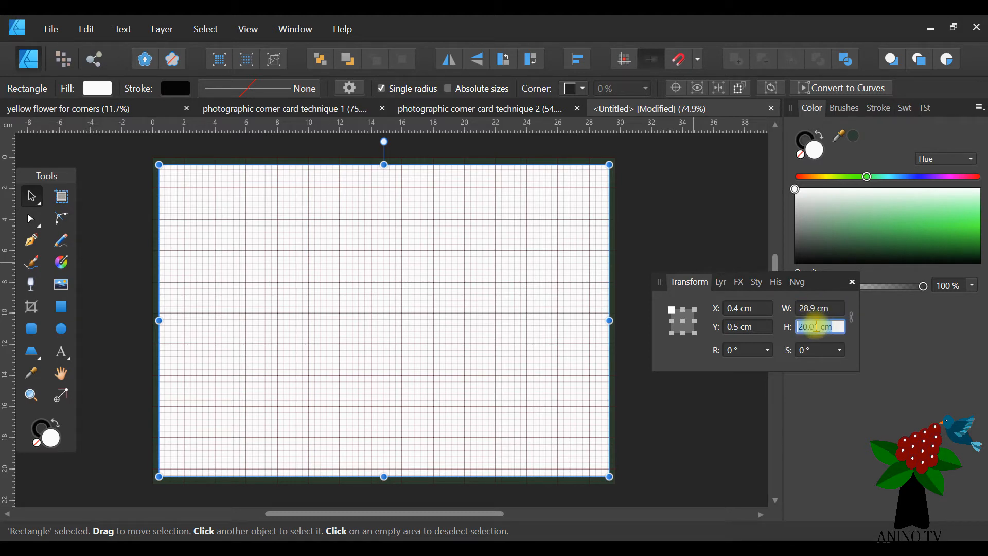
left_click(820, 327)
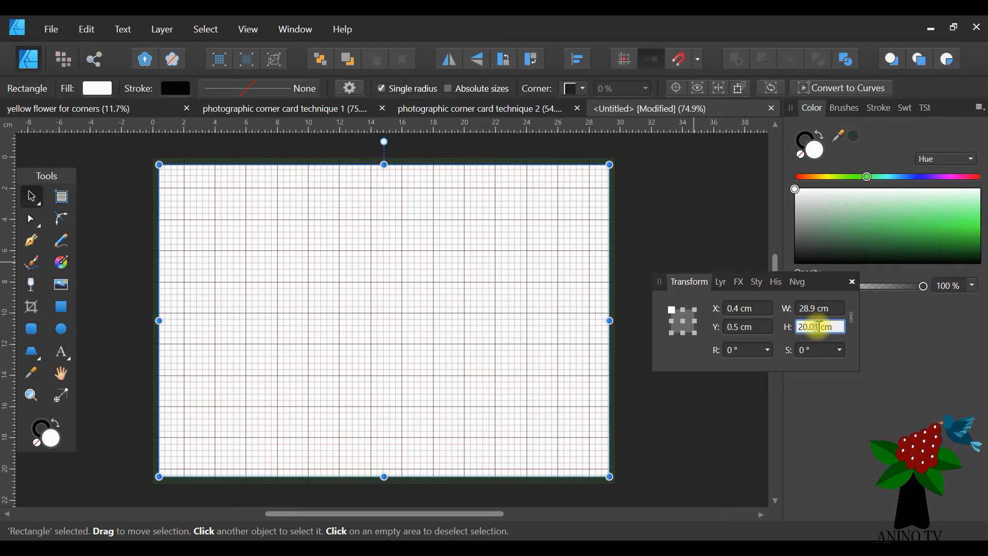
key("BackSpace")
type("0")
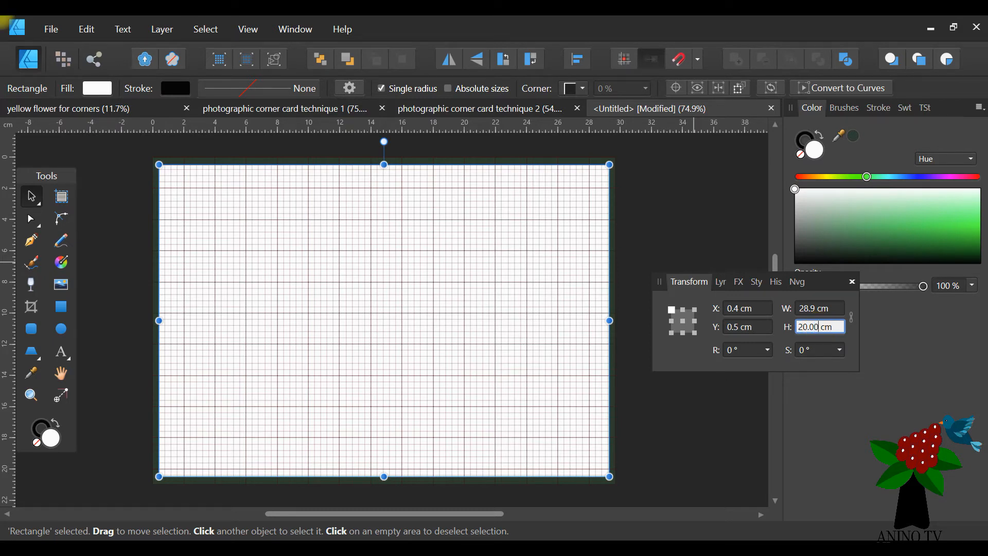
Step: Set the white rectangle's width to 28 cm, and stretch its right edge out to about 28.8 cm
left_click(817, 308)
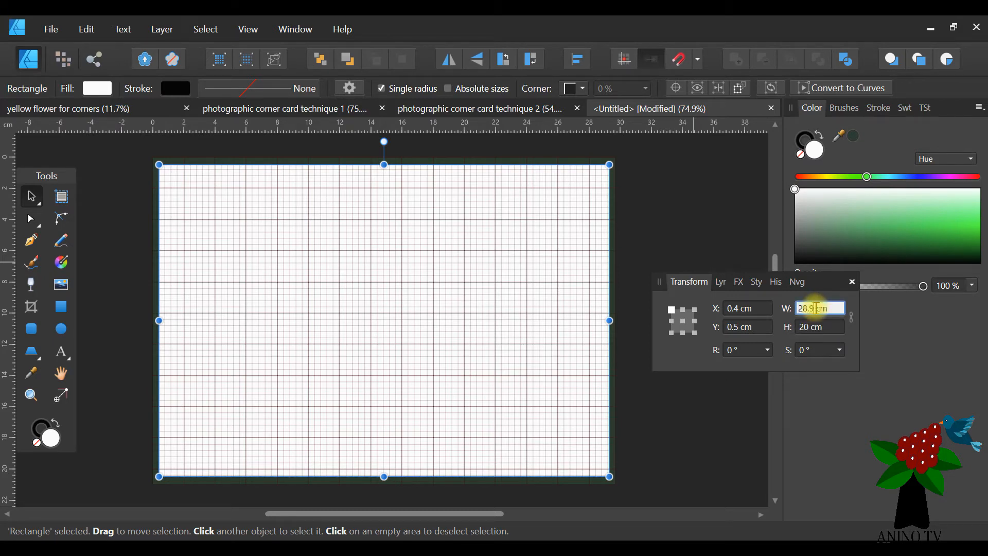
key("BackSpace")
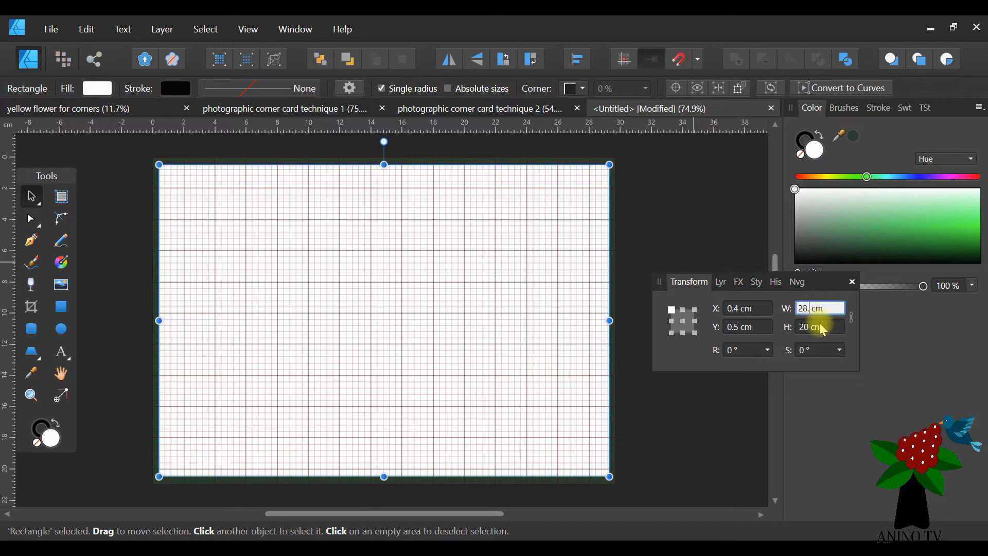
left_click(821, 327)
left_click(651, 237)
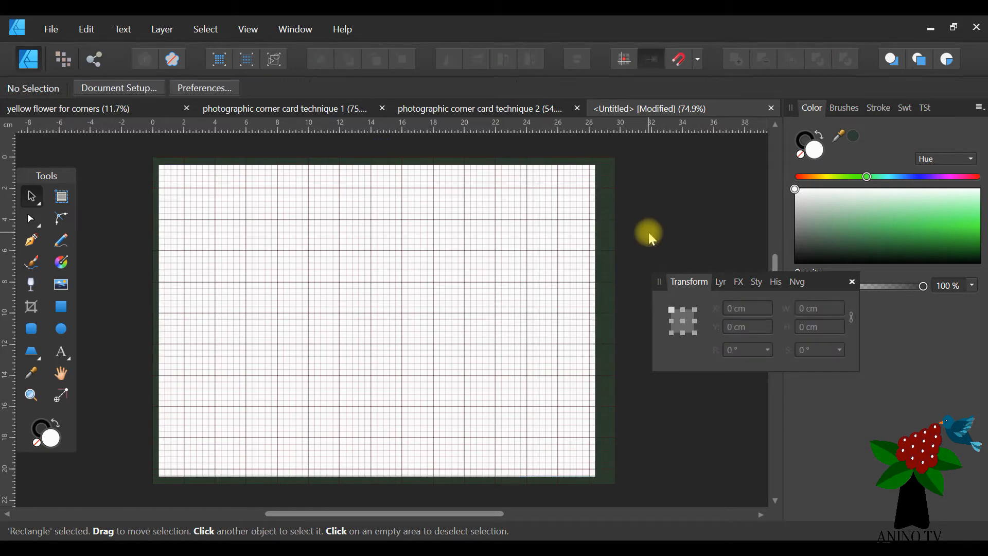
left_click(491, 248)
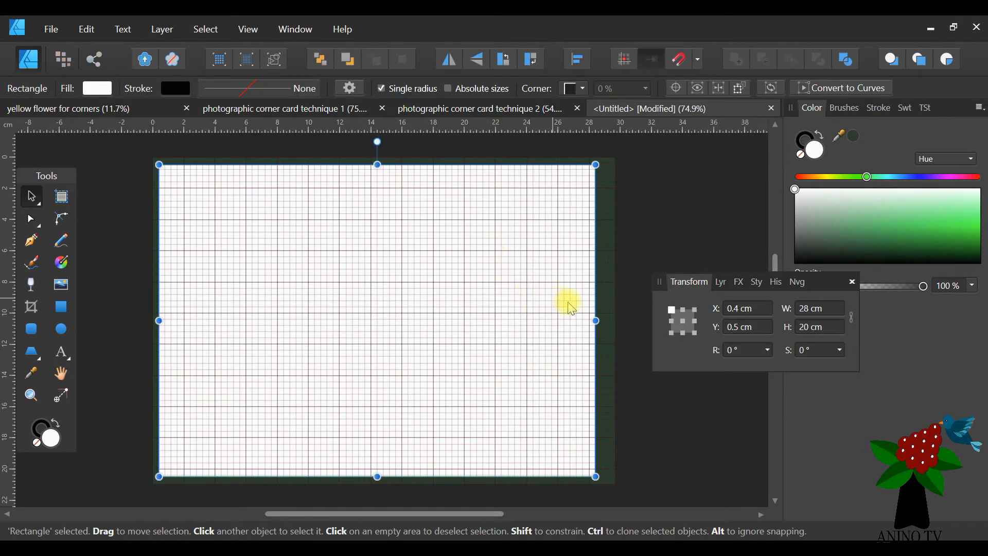
left_click_drag(590, 321, 605, 320)
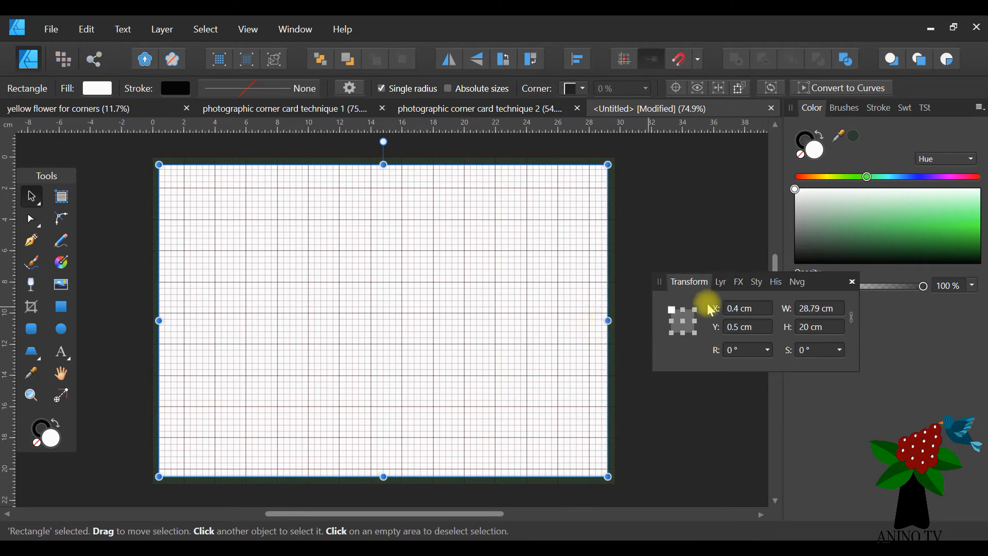
Step: Set the white rectangle's width to 28.7 cm and centre it on the green background at X 0.5 cm, Y 0.5 cm
left_click(698, 211)
left_click(540, 283)
left_click(811, 307)
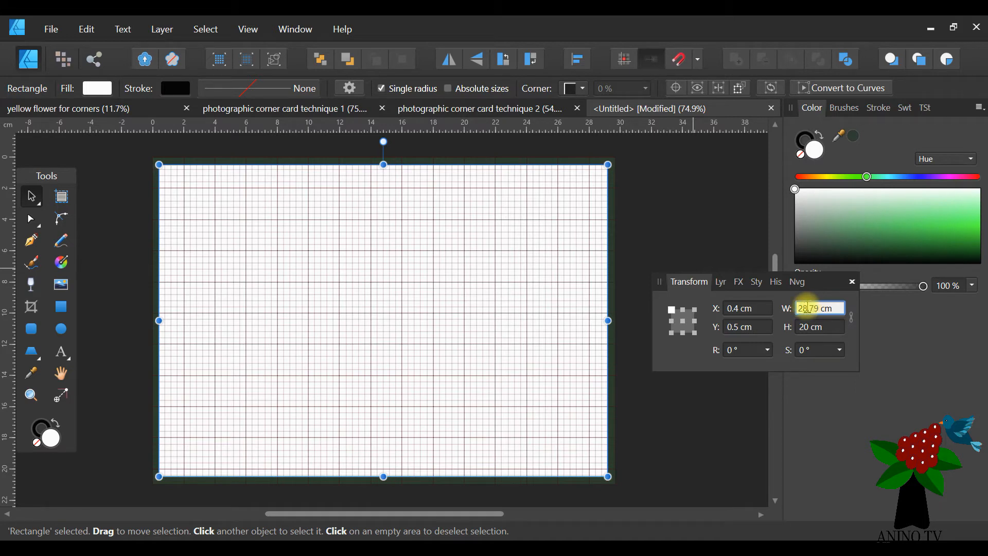
key("BackSpace")
left_click_drag(449, 259, 459, 268)
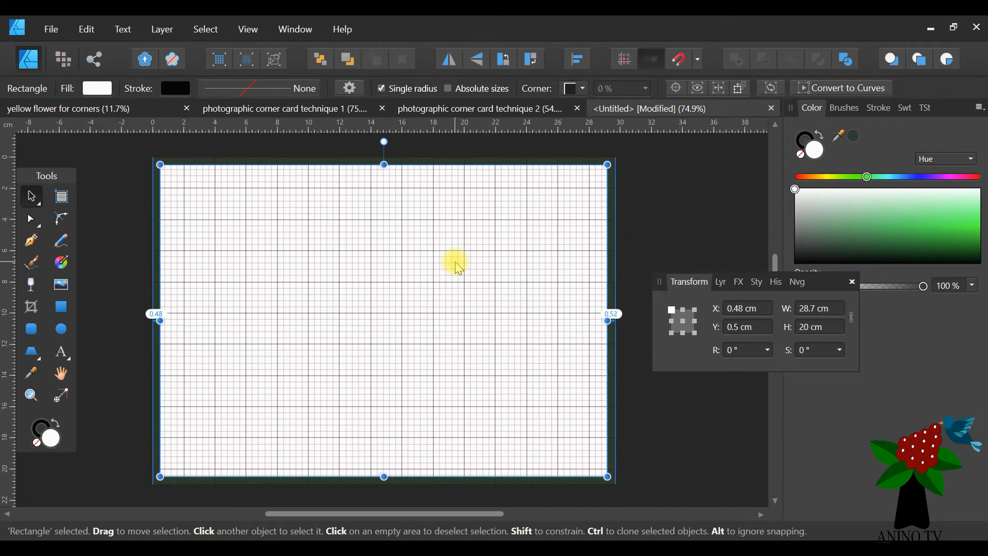
left_click_drag(458, 265, 454, 260)
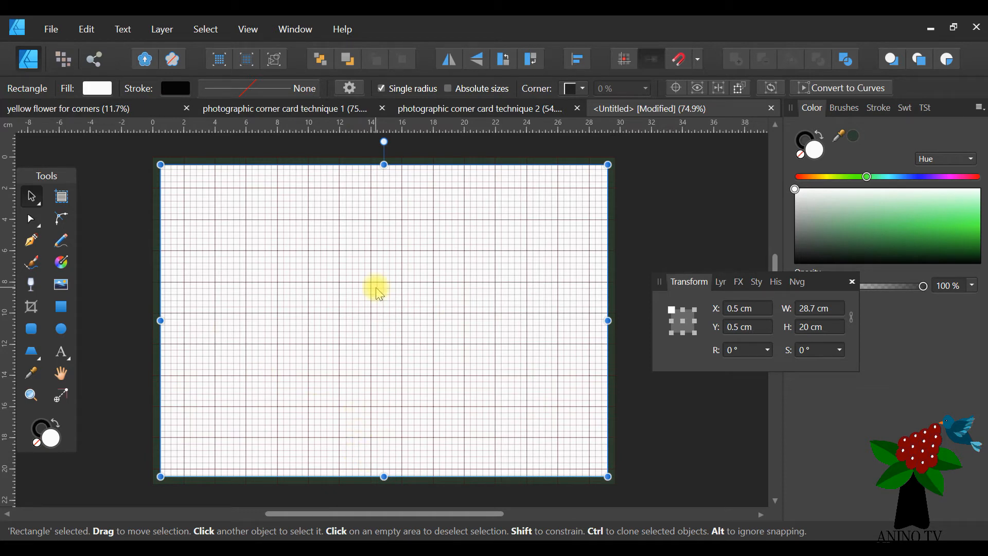
left_click_drag(379, 294, 380, 294)
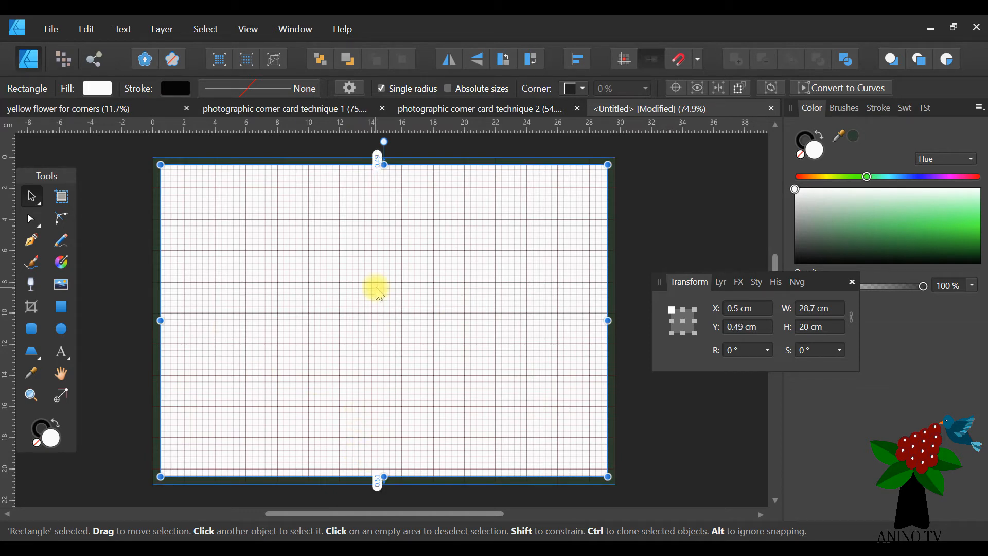
key("ctrl+z")
left_click_drag(834, 282, 880, 328)
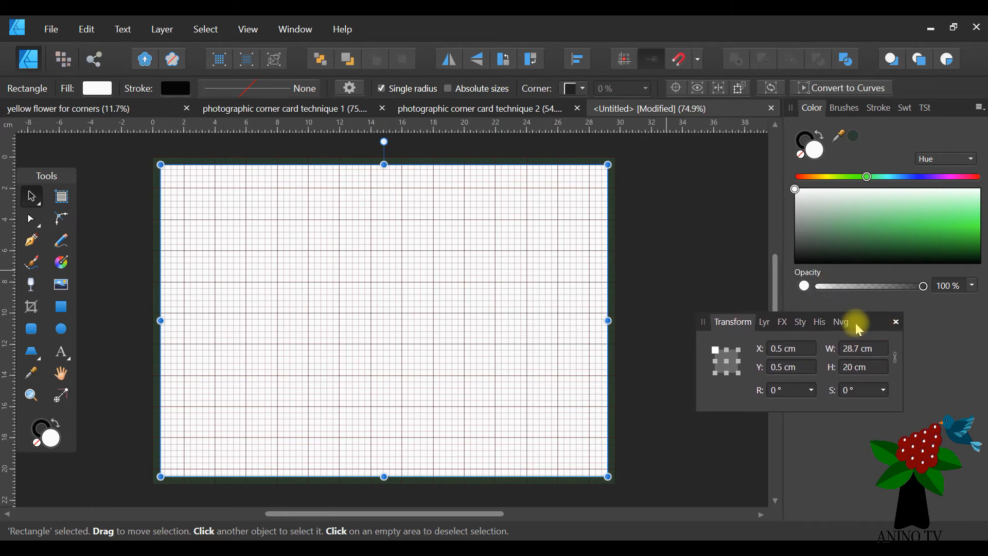
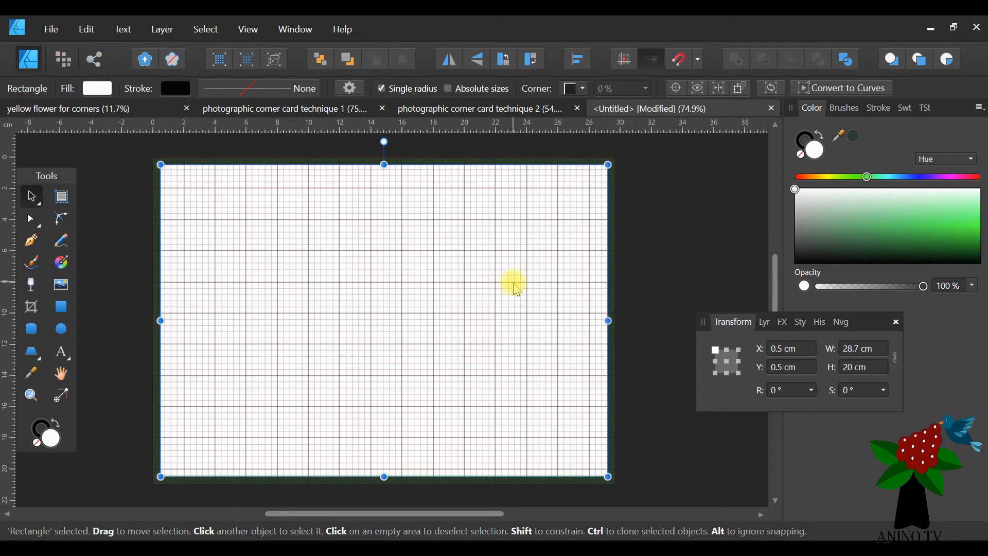
Step: Nudge the white rectangle to the right and back to X 0.5 cm, and deselect it
key("Right")
key("Right")
key("Right")
key("Right")
key("Right")
key("Left")
key("Left")
key("Left")
key("Left")
key("Left")
key("Left")
key("Left")
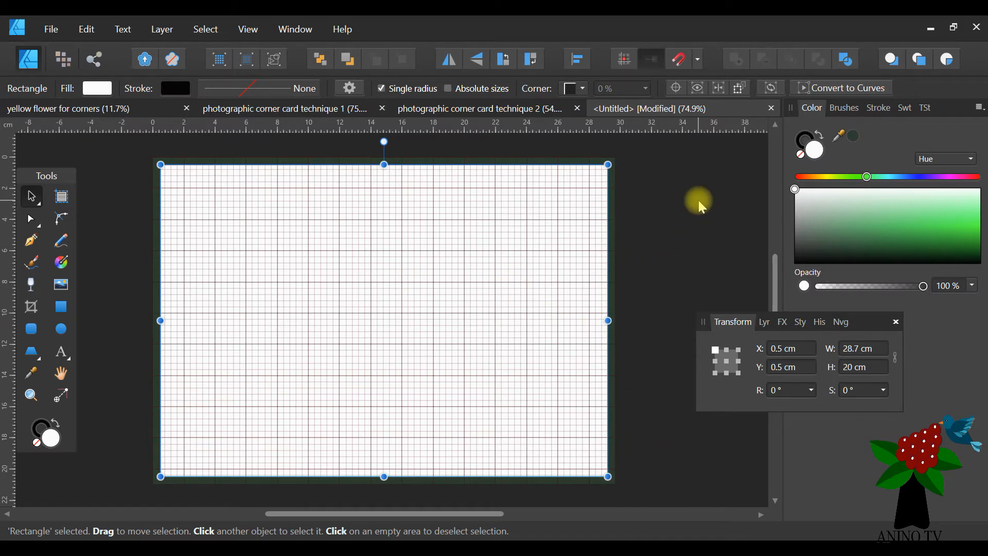
left_click(692, 182)
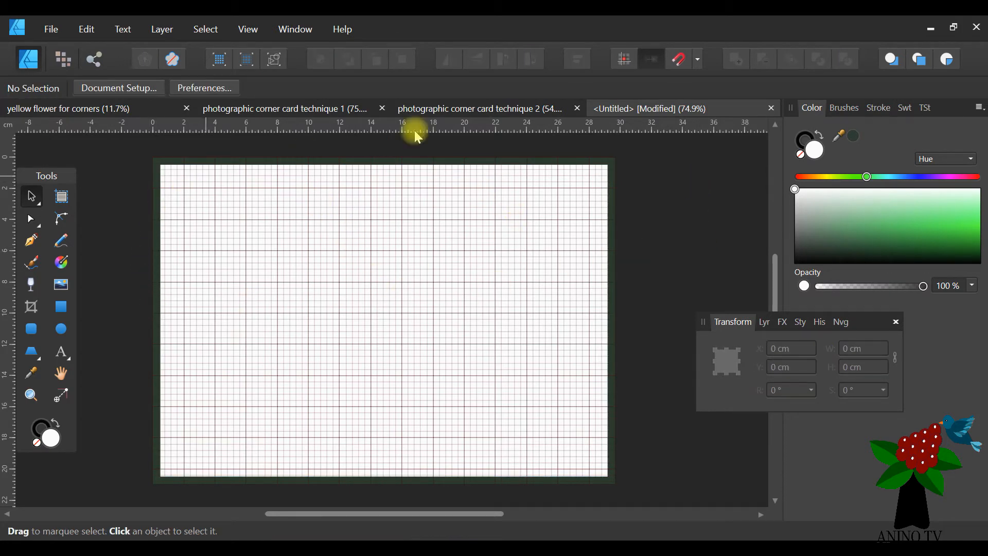
Step: Duplicate the dark green rectangle in front of the white one and narrow the copy to 10.4 cm, keeping its 21 cm height
left_click(605, 162)
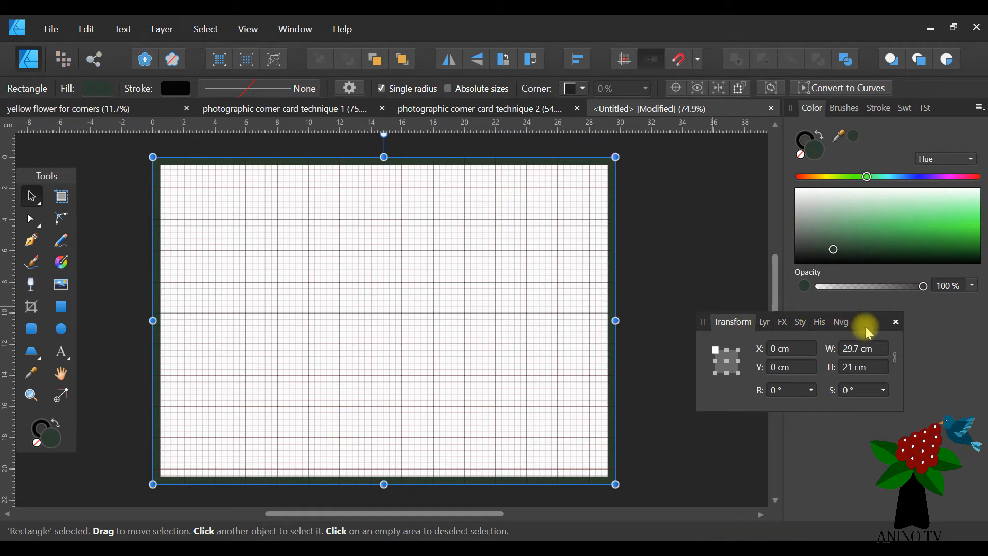
left_click(764, 322)
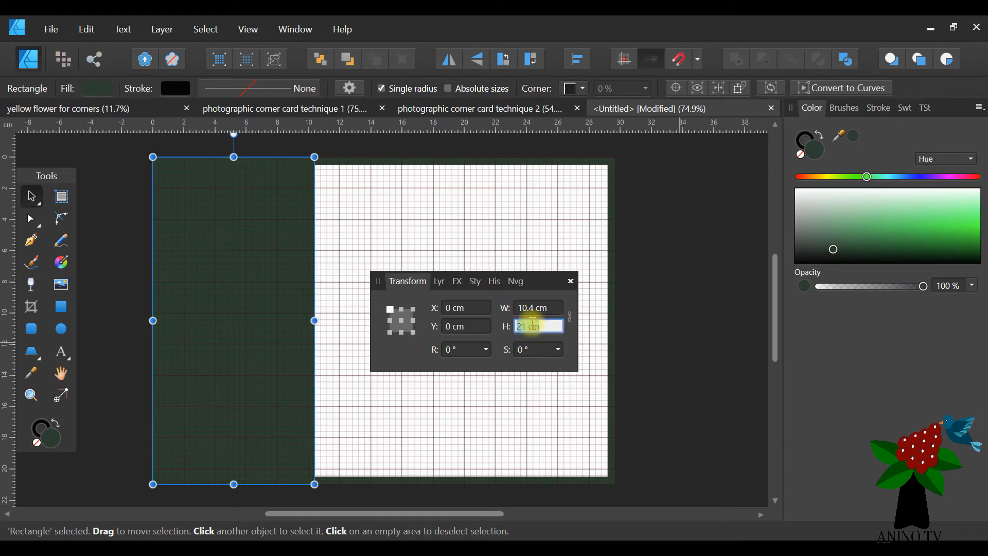
left_click_drag(540, 276, 860, 350)
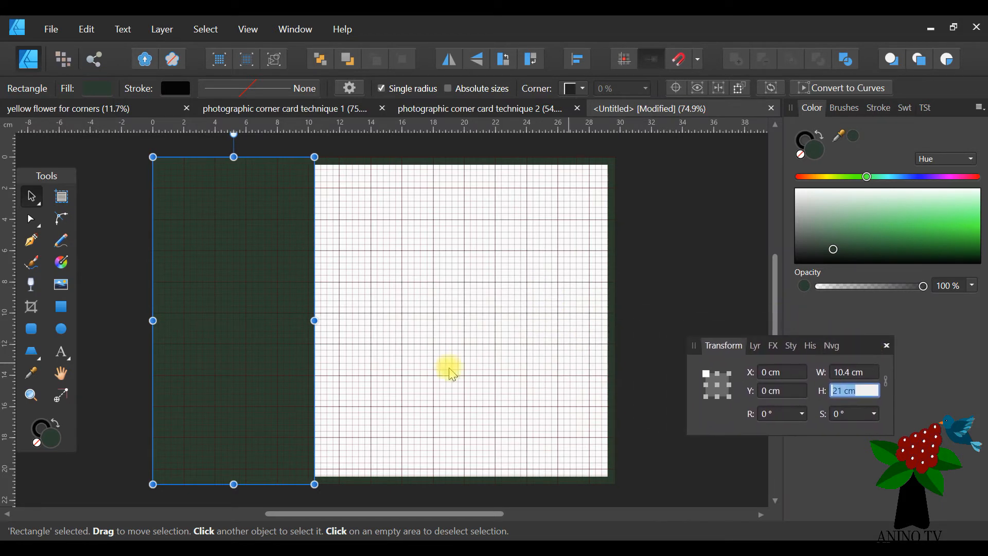
Step: Duplicate the white rectangle over the narrow green panel and narrow the copy to 9.2 cm, keeping X at 0.5 cm
left_click(403, 137)
left_click(452, 258)
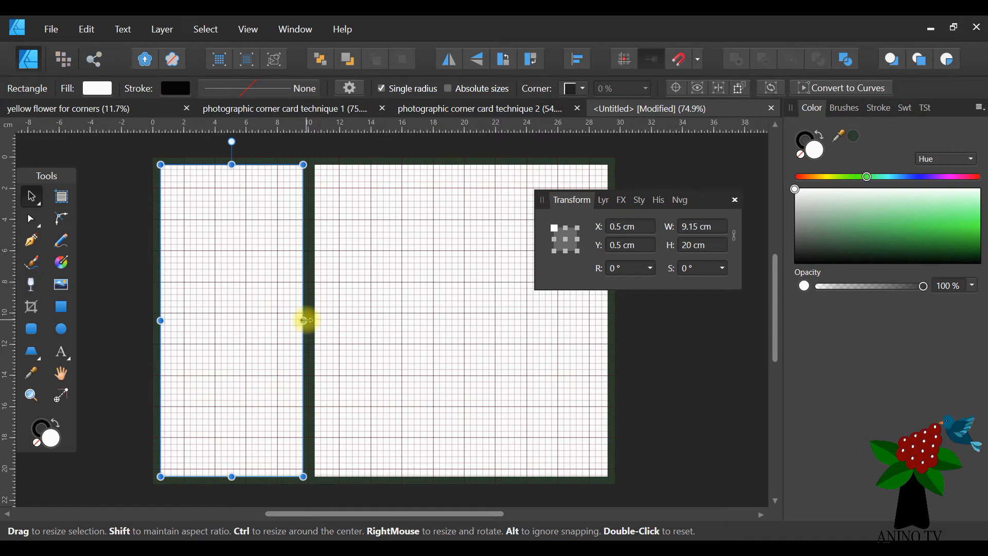
left_click_drag(306, 320, 309, 320)
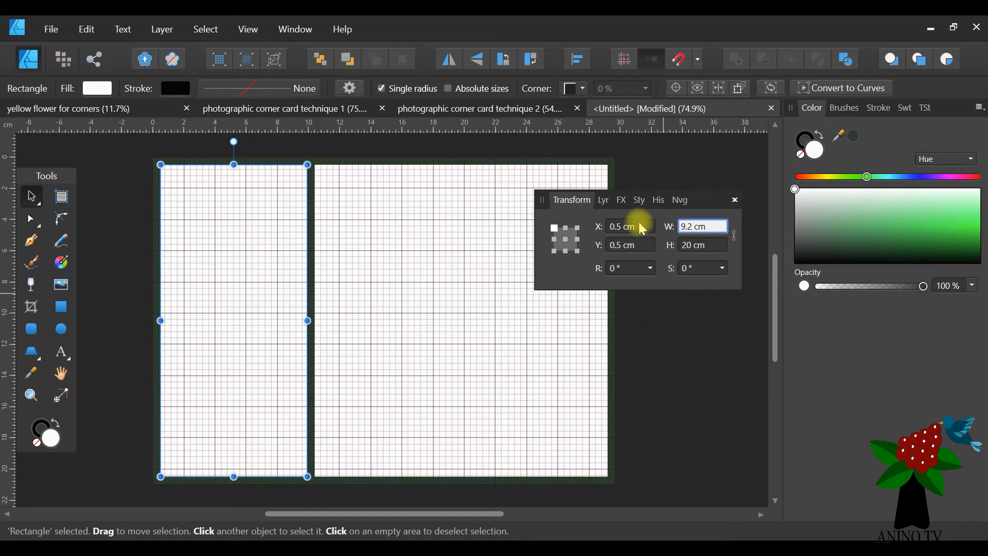
left_click(638, 227)
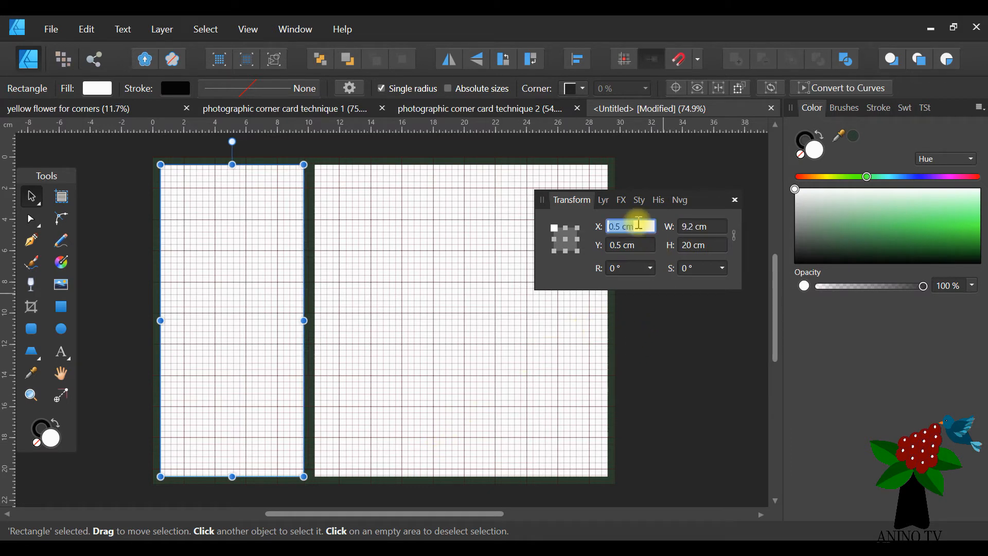
left_click(676, 373)
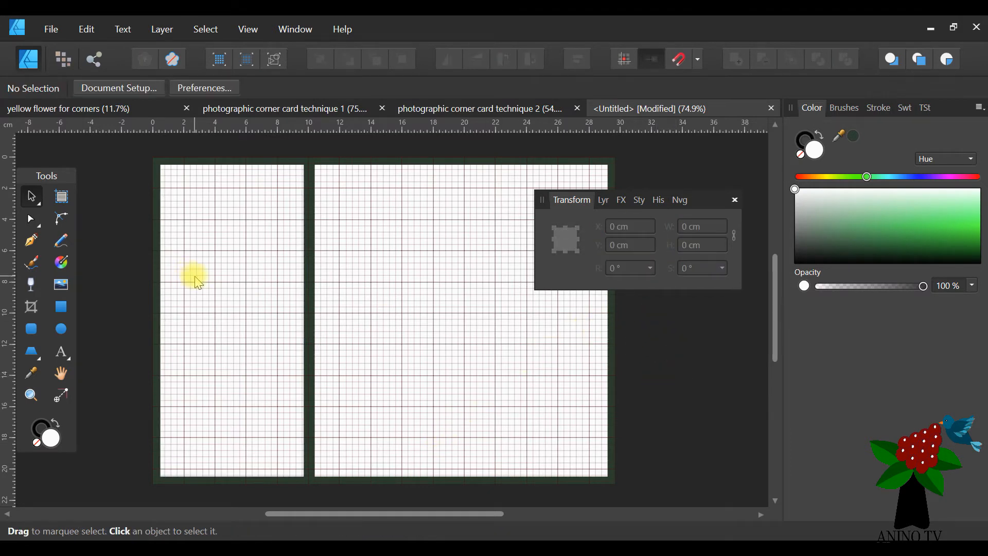
Step: Set the narrow white rectangle's width to 9.4 cm so the green border around it is even
left_click(194, 277)
left_click(312, 186)
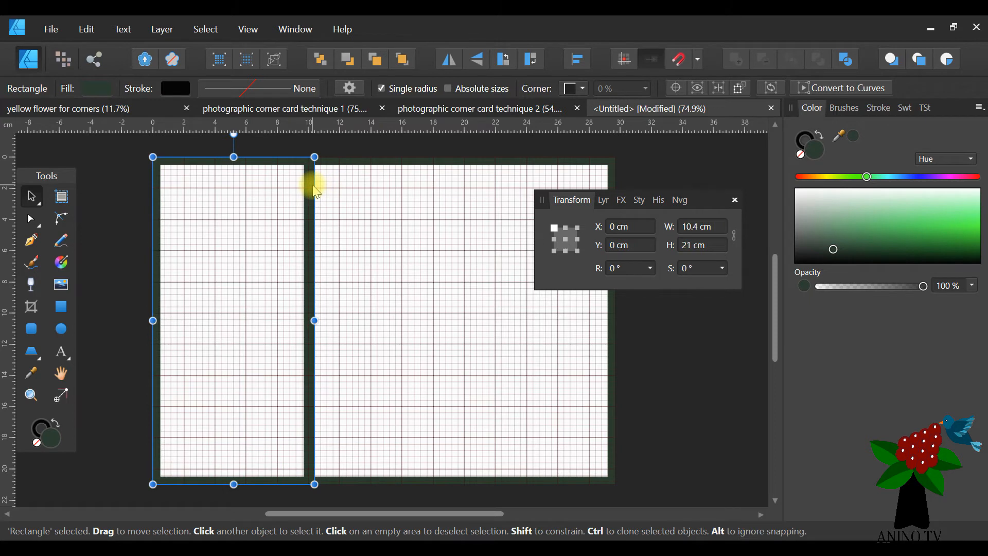
left_click(255, 238)
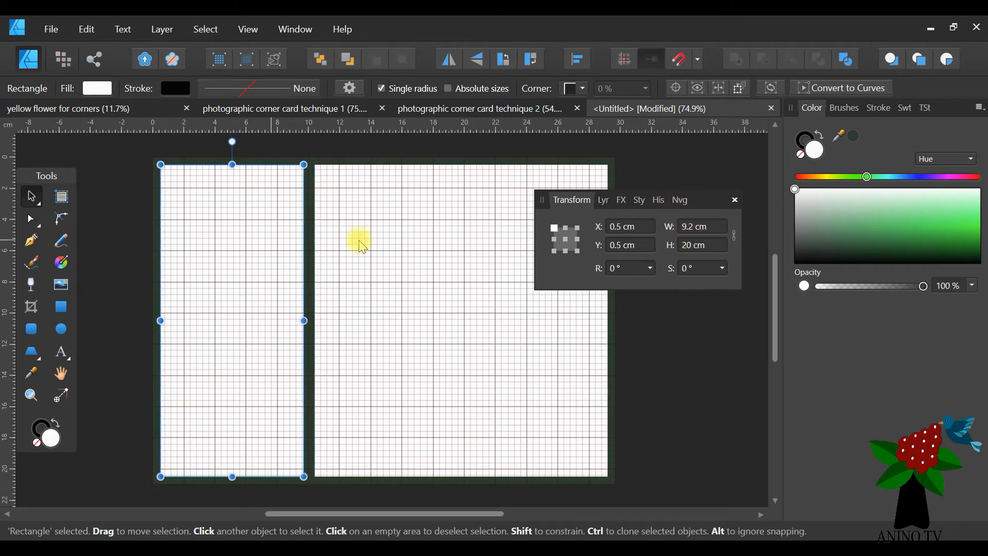
left_click(692, 228)
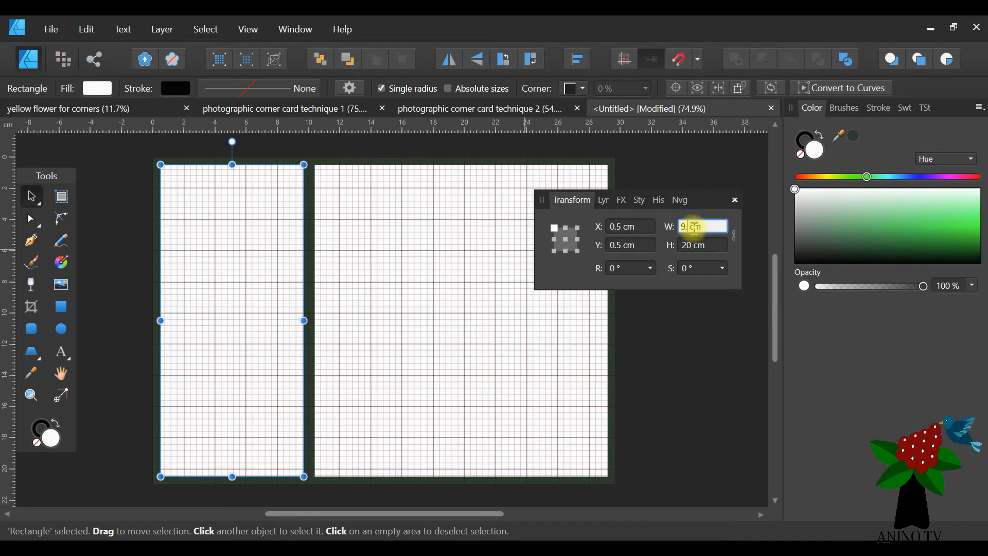
type("9.4")
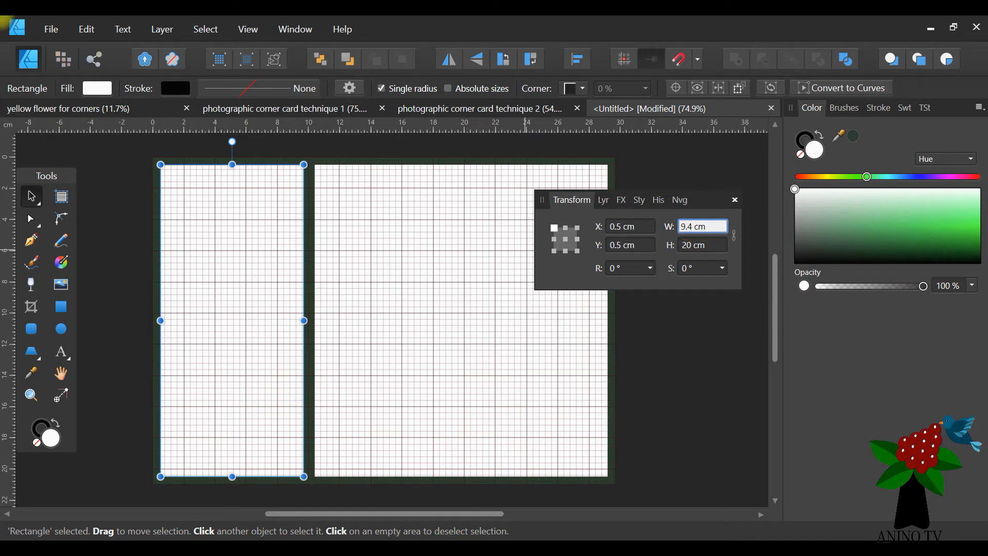
left_click(688, 245)
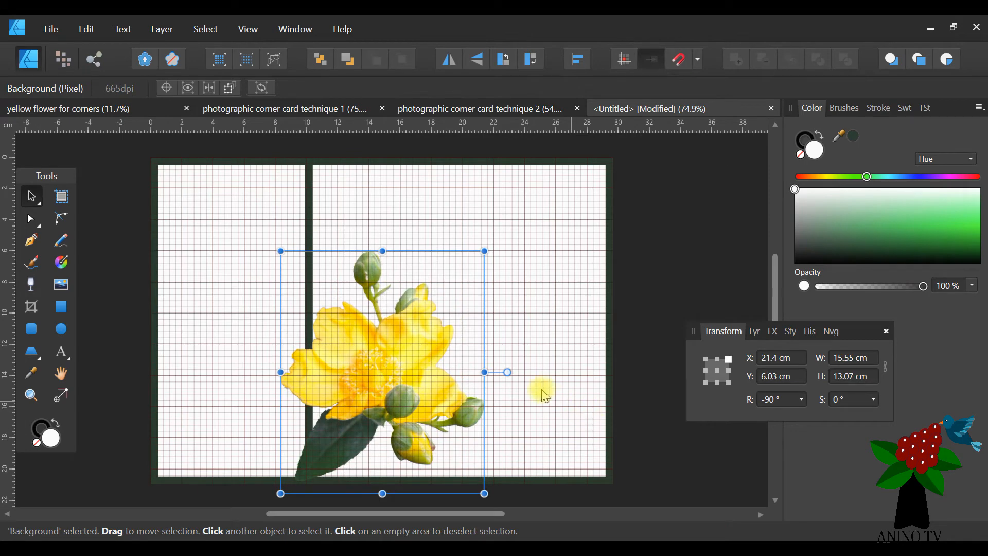
Step: Rotate the yellow flower image to about -45.7°, move it to the page's lower-right corner and flip it horizontally
left_click_drag(508, 370, 378, 190)
left_click_drag(381, 345, 469, 361)
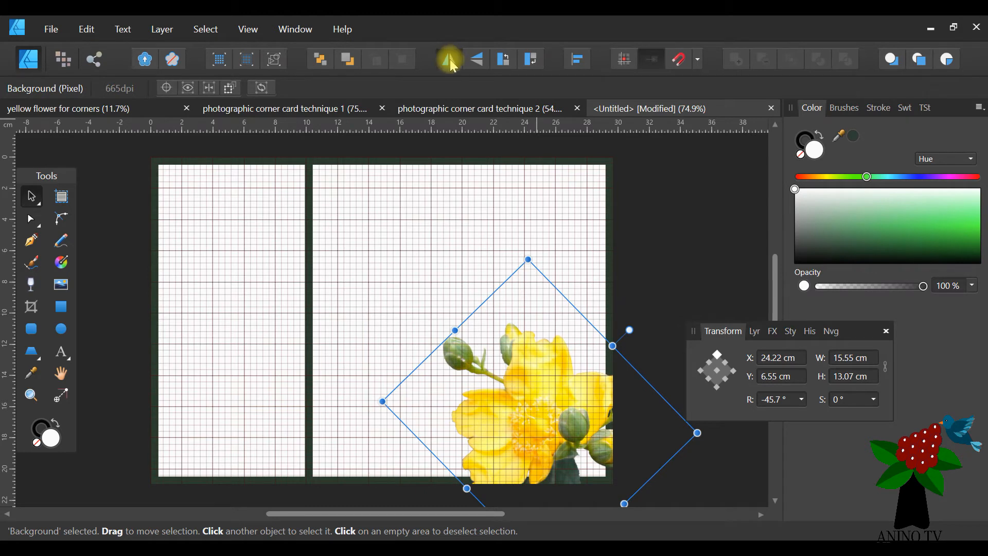
left_click(450, 59)
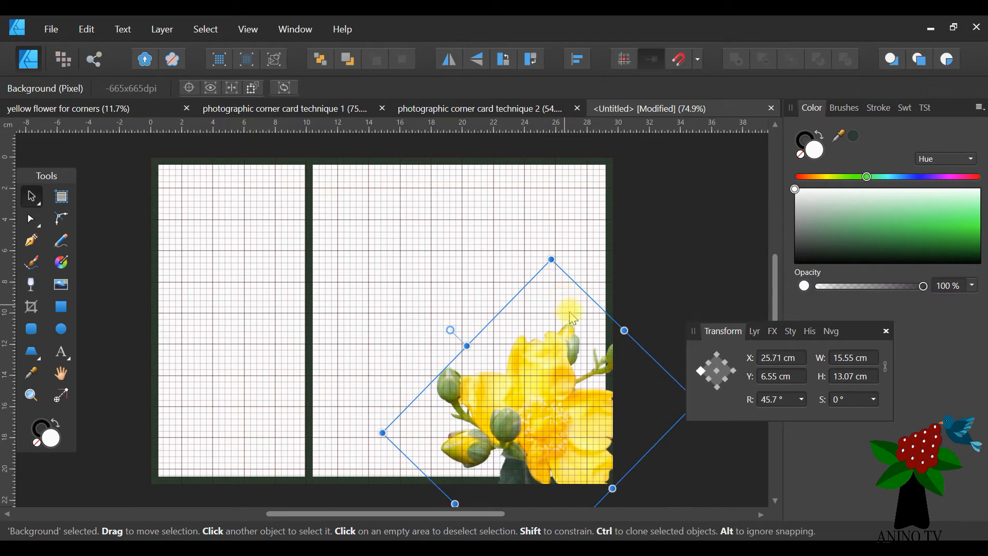
Step: Rotate the flipped flower to about 96° and fit it upright into the page's lower-right corner, leaving it deselected
left_click_drag(446, 331, 418, 401)
left_click_drag(546, 419, 511, 396)
left_click_drag(389, 365, 389, 406)
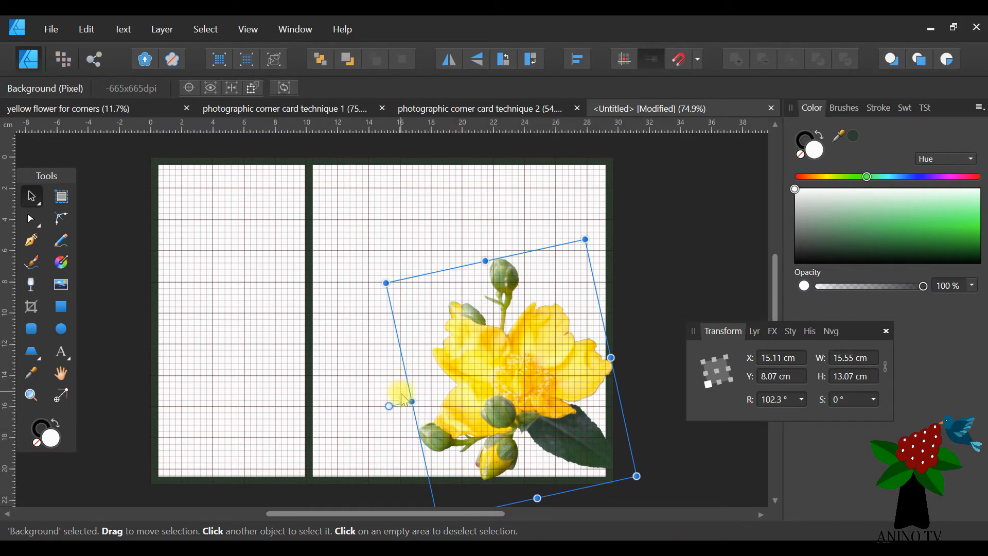
left_click_drag(390, 403, 387, 394)
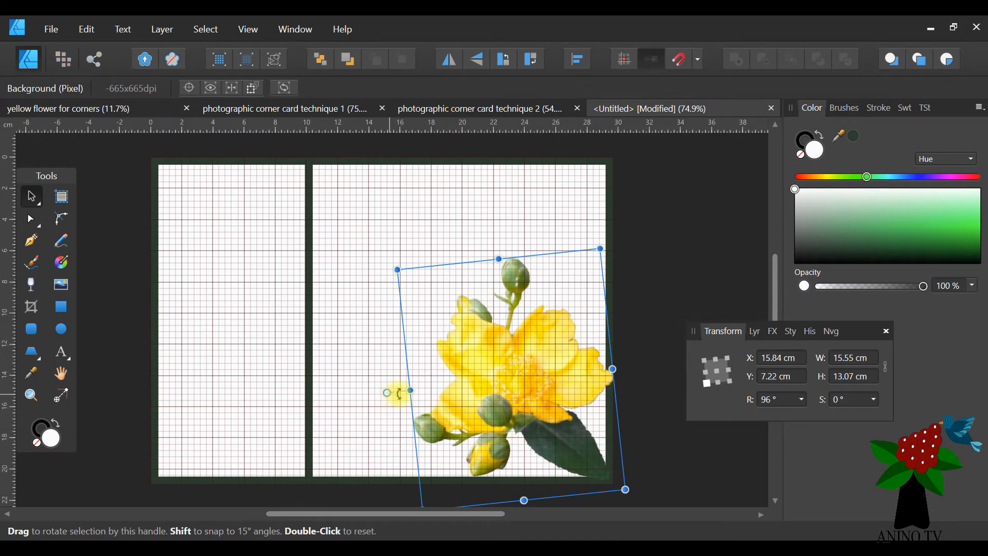
left_click(646, 259)
Step: Group the narrow green and white rectangles, duplicate the group and shift the copy about 8 cm to the right
left_click_drag(330, 138, 145, 509)
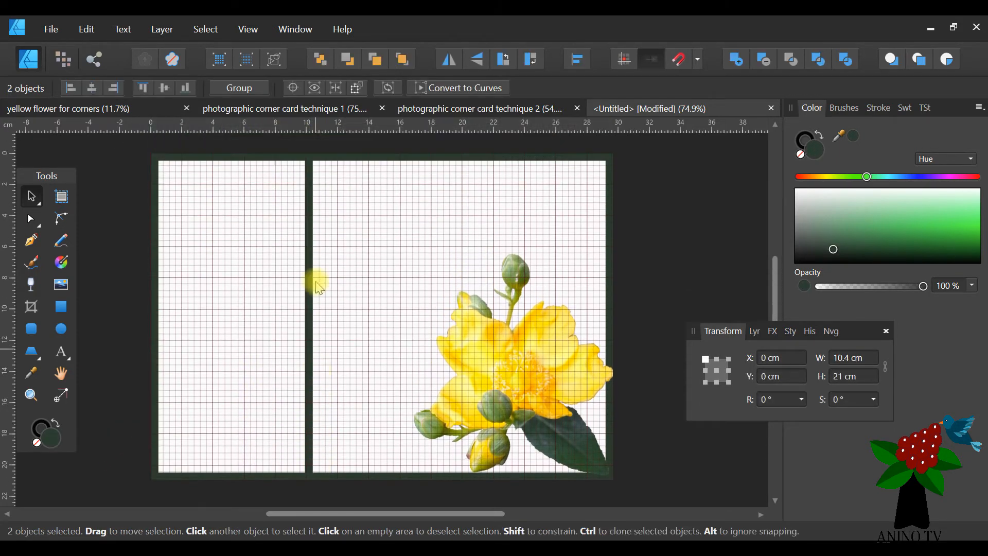
left_click(249, 90)
left_click(754, 331)
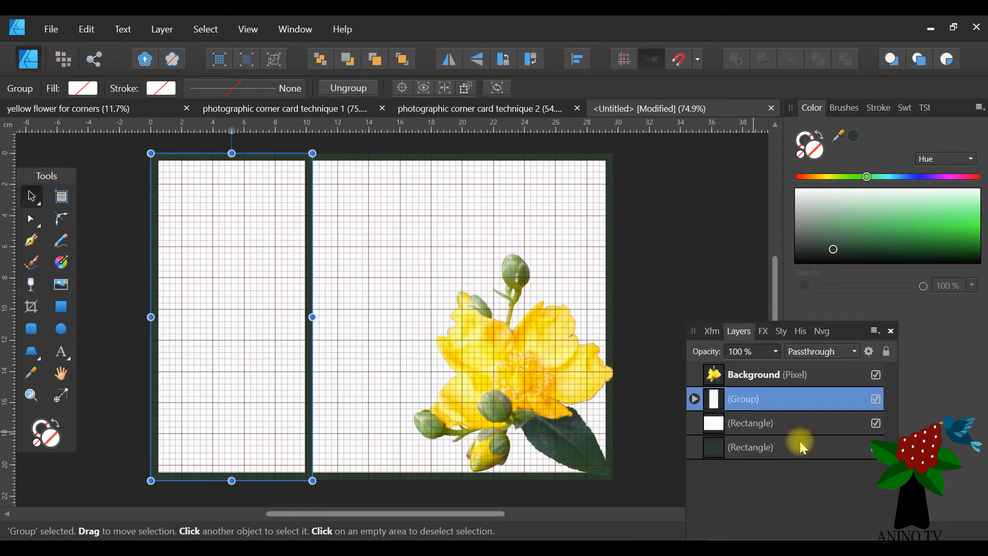
right_click(767, 400)
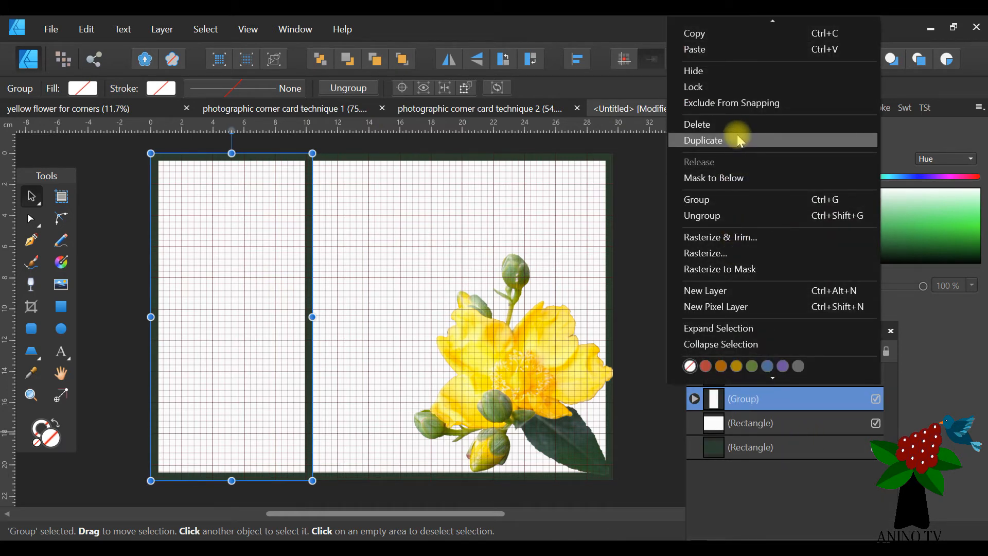
left_click(736, 140)
left_click_drag(204, 356, 331, 355)
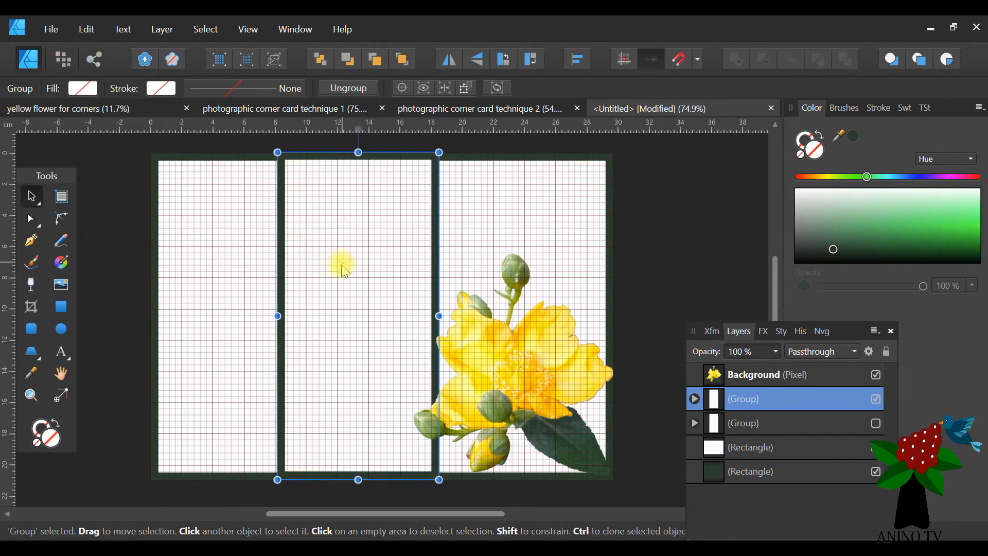
Step: Duplicate the flower image and place a smaller, upside-down copy in the upper-left corner of the shifted narrow panel
left_click(388, 250)
left_click(483, 329)
key("ctrl+j")
left_click_drag(385, 375, 648, 345)
left_click_drag(502, 368, 344, 283)
scroll(328, 286, "up", 3)
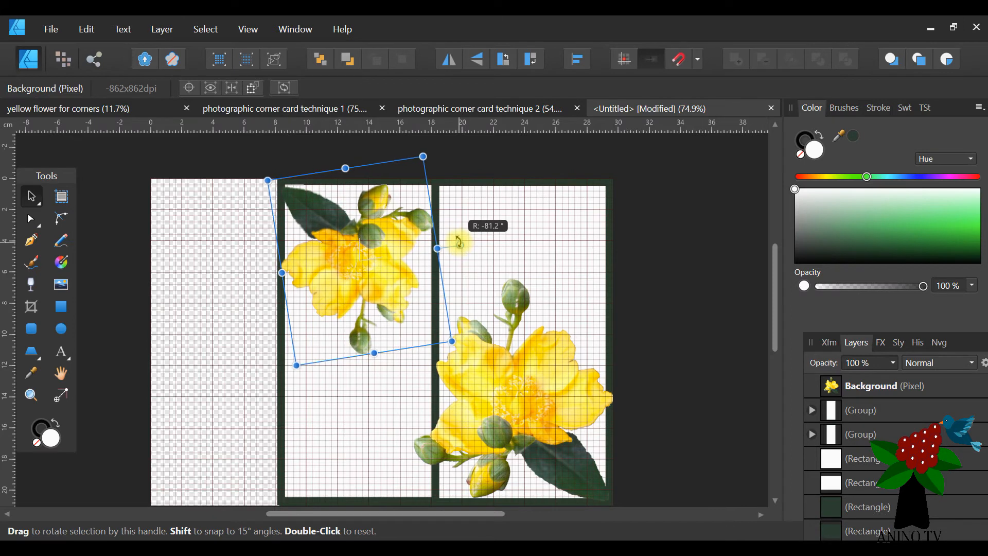
left_click_drag(459, 243, 458, 240)
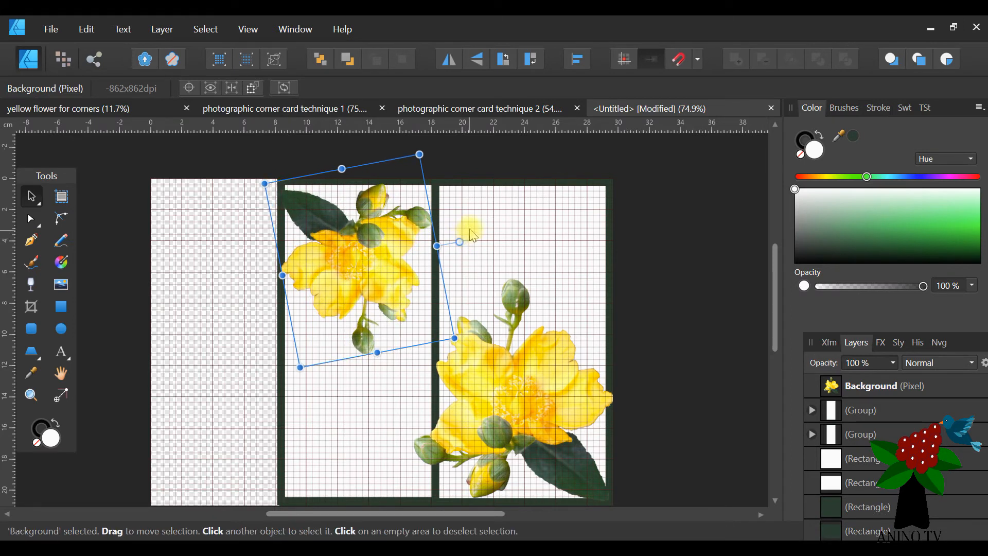
left_click_drag(342, 252, 343, 247)
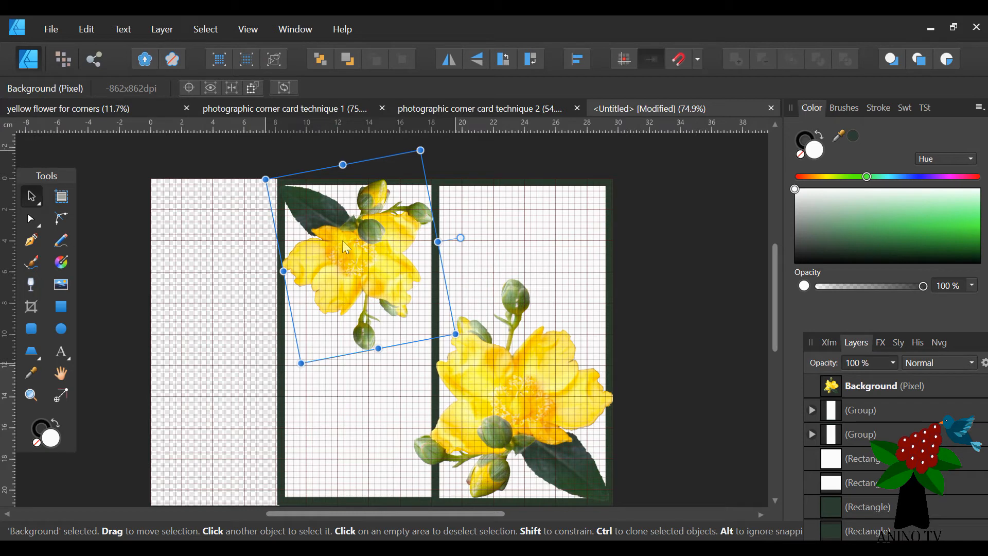
left_click(669, 252)
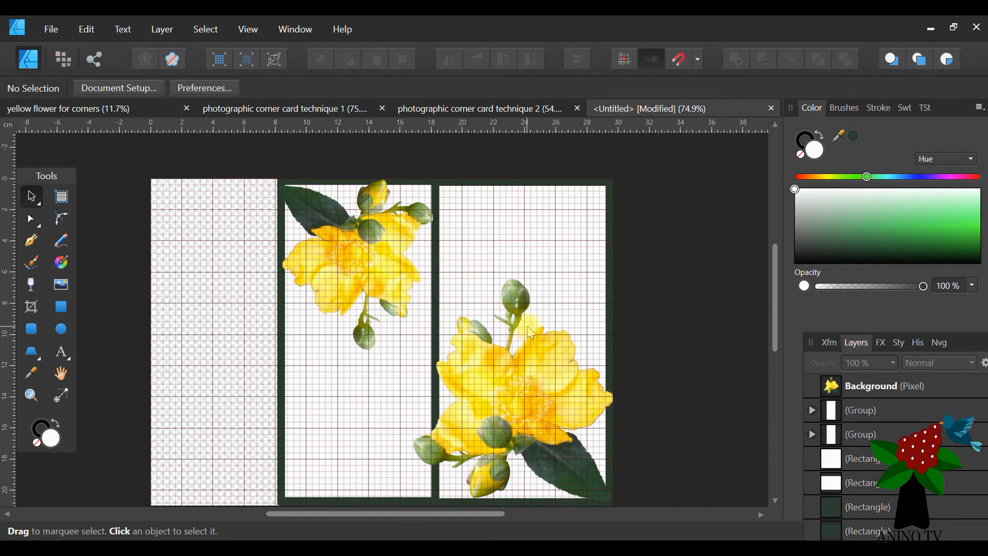
Step: Select the shifted narrow panel group together with its flower and bring both to the front of the layer stack
left_click(502, 359)
left_click_drag(455, 166, 247, 512)
scroll(422, 309, "up", 7)
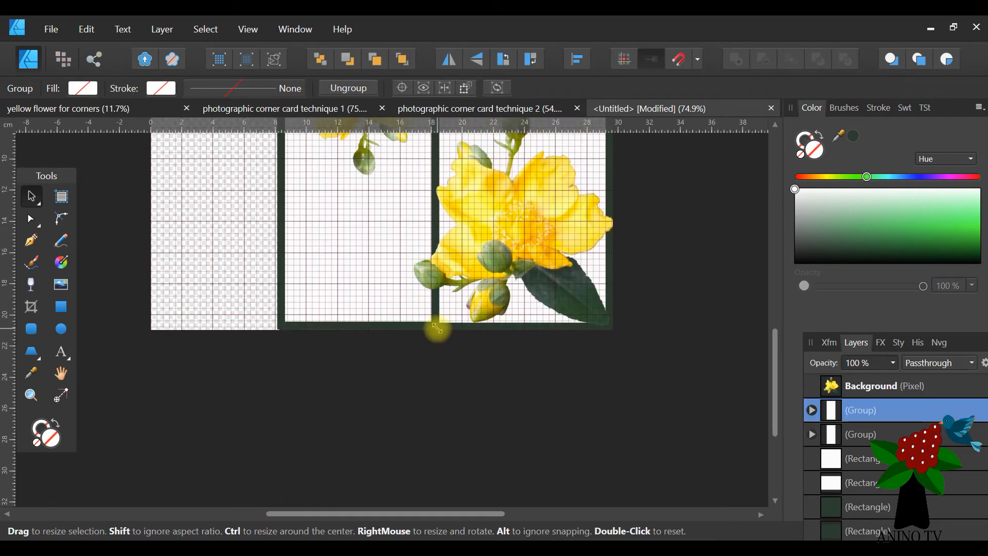
scroll(412, 288, "down", 3)
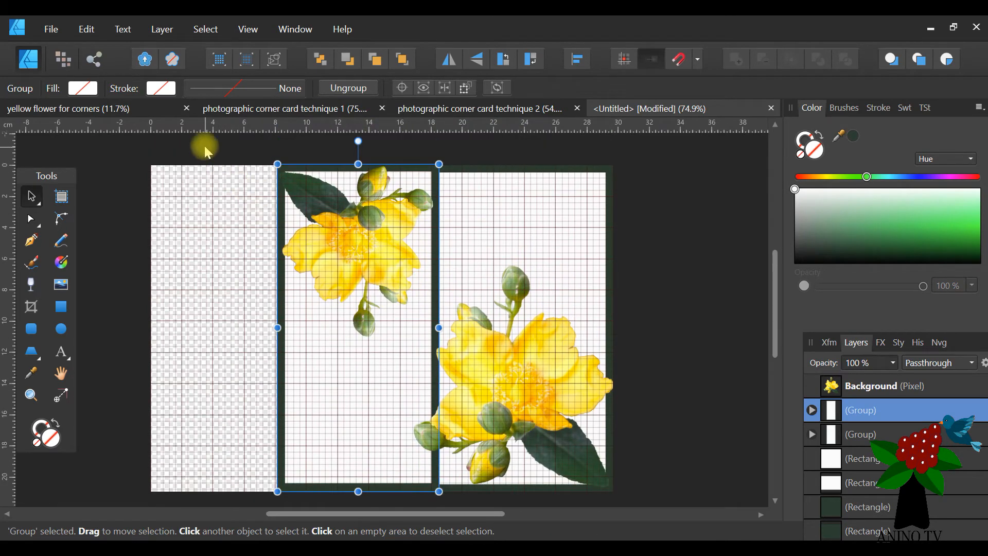
scroll(251, 222, "up", 1)
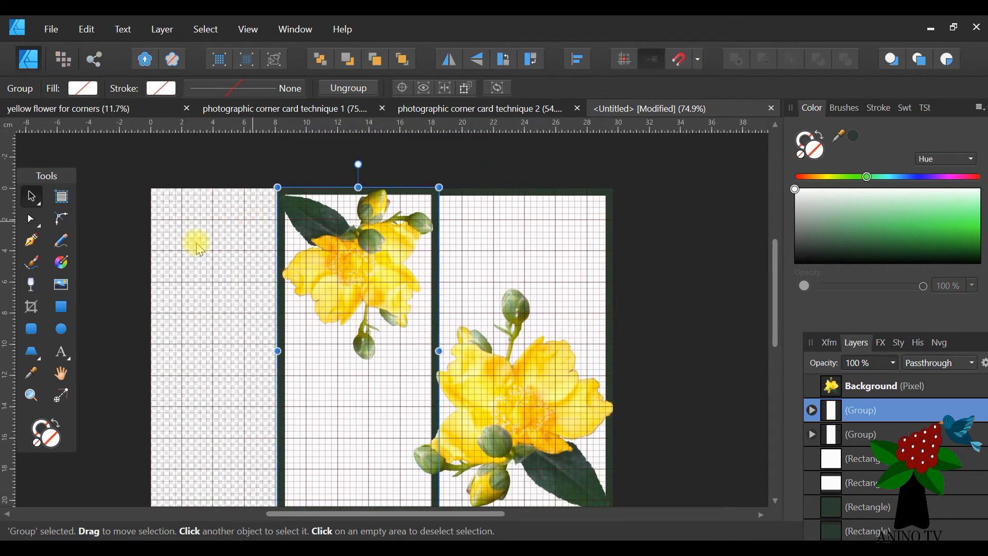
left_click(31, 395)
left_click_drag(157, 93, 153, 93)
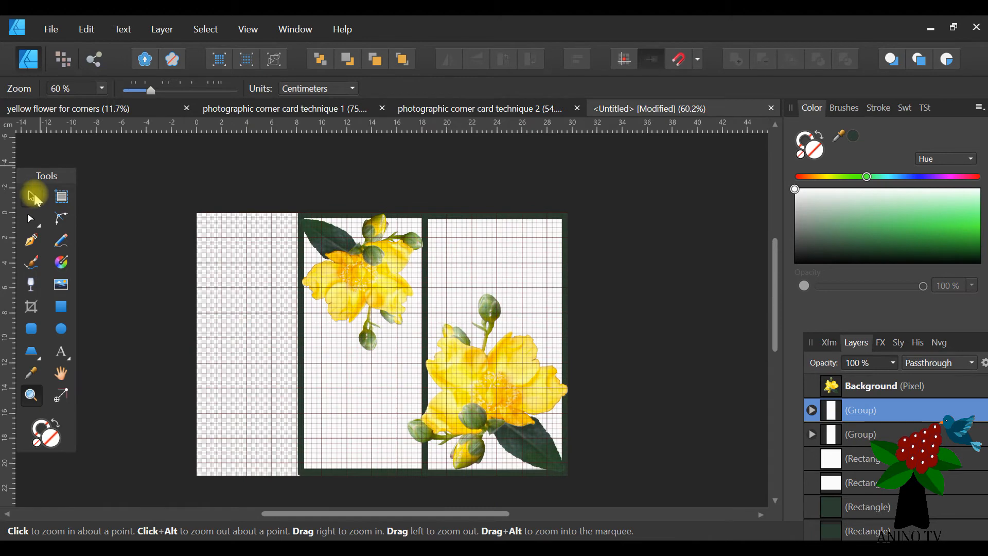
left_click(34, 196)
left_click_drag(165, 138, 498, 524)
scroll(454, 489, "down", 7)
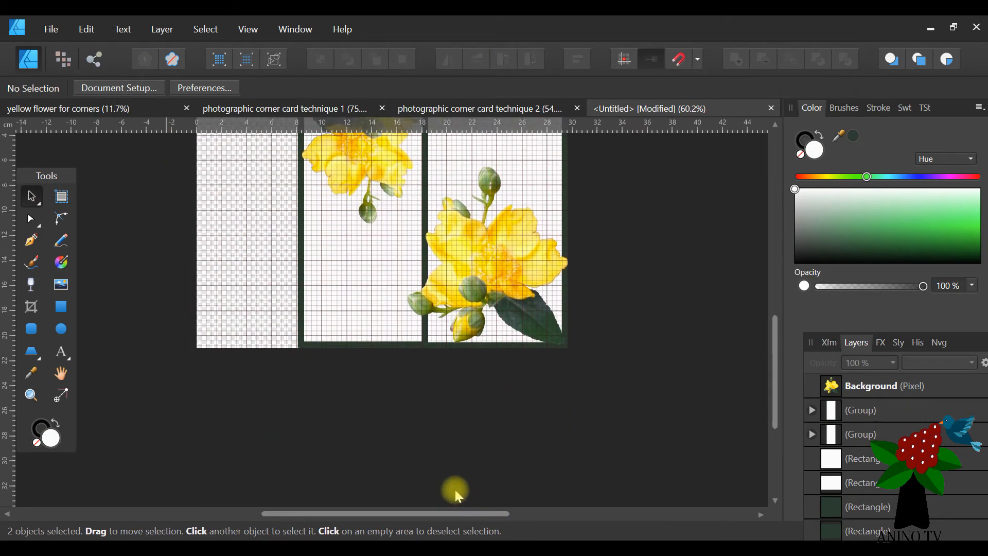
scroll(537, 369, "up", 4)
scroll(537, 369, "up", 3)
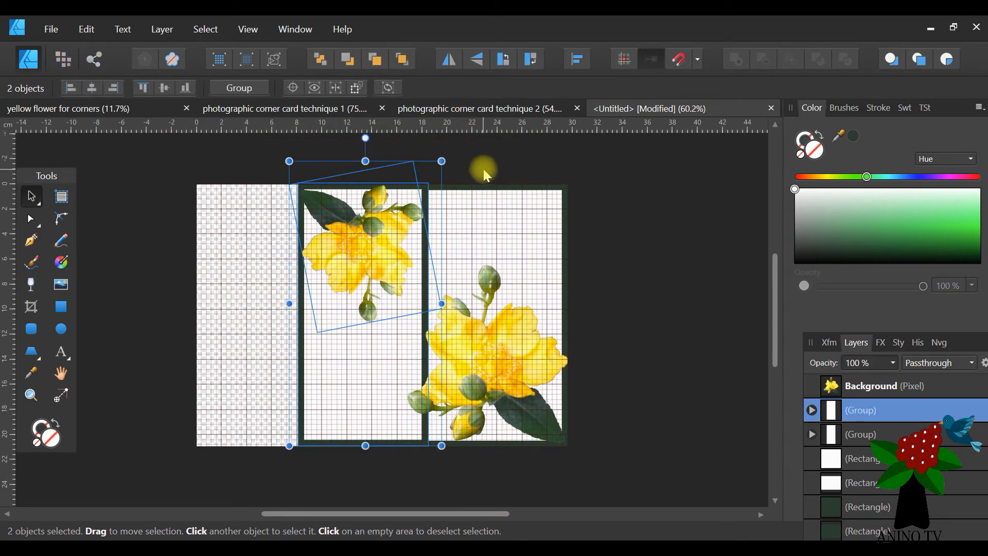
left_click(402, 59)
left_click(581, 205)
Step: Add the 12 pt Arial art text "Thanks for being there for me." over the upper flower
scroll(582, 206, "up", 1)
left_click(60, 351)
left_click(382, 266)
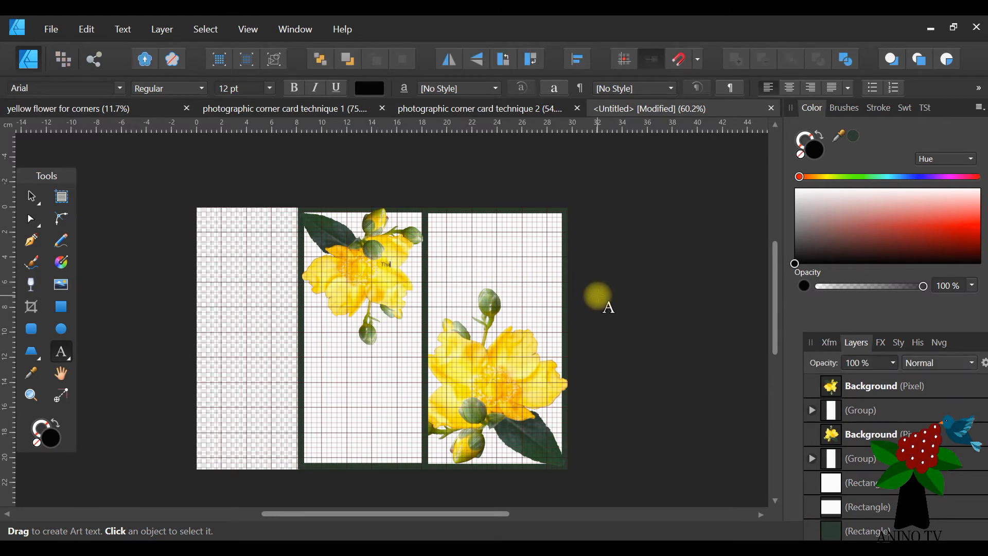
type("Thanks for being there for m")
Step: Enlarge the thank-you text and move it onto the white area above the large flower
left_click(32, 196)
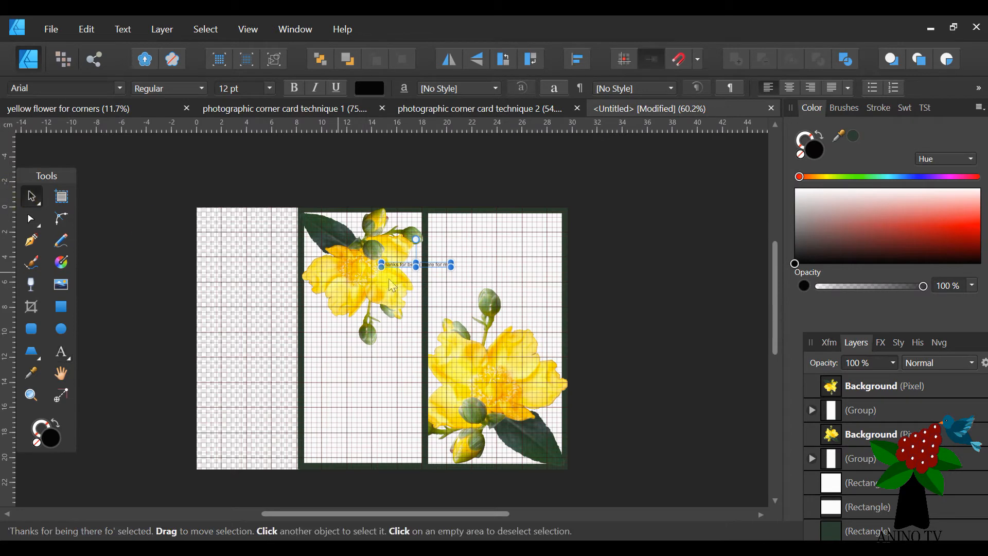
left_click_drag(451, 266, 504, 265)
left_click_drag(415, 264, 449, 269)
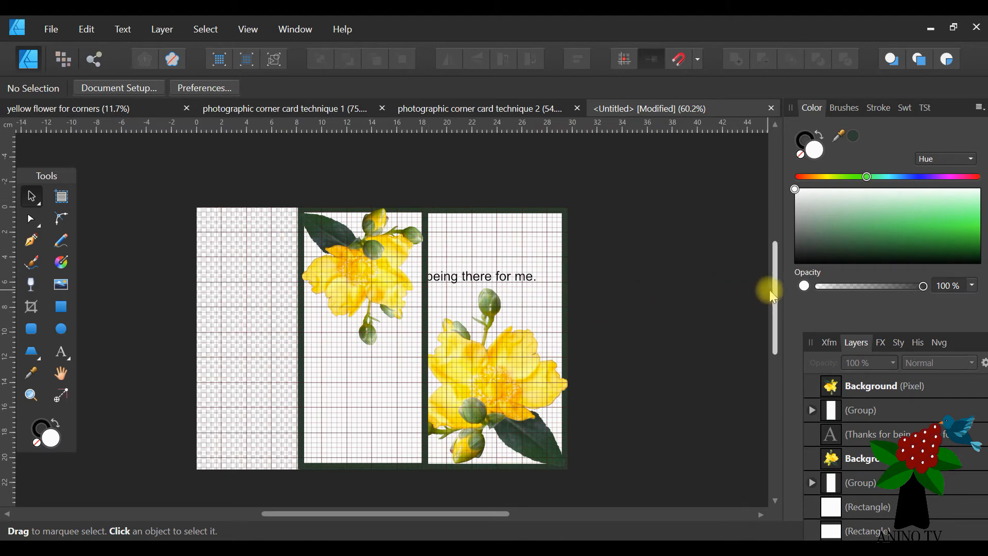
left_click_drag(780, 297, 780, 310)
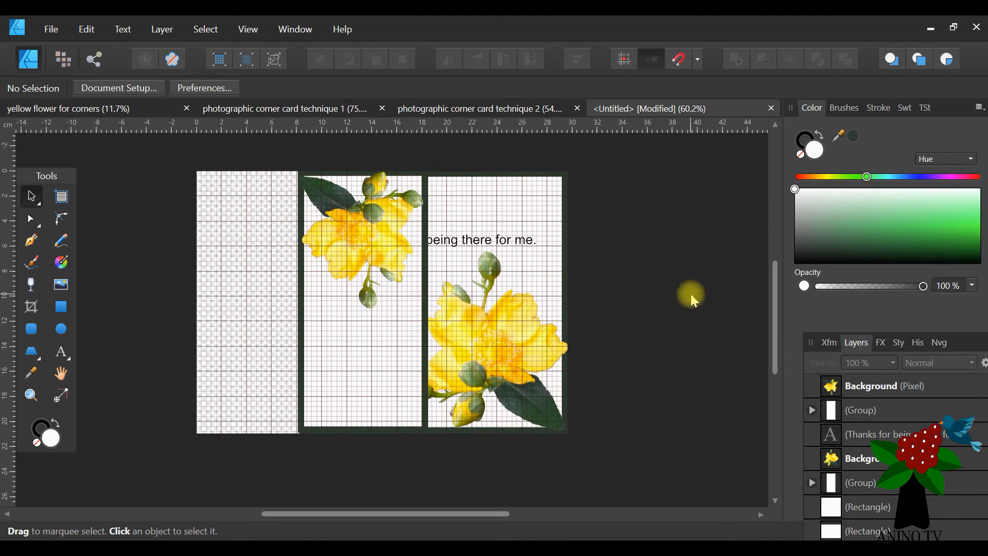
Step: Review the finished photographic corner card technique 2 and technique 1 documents, and return to technique 3
left_click(500, 110)
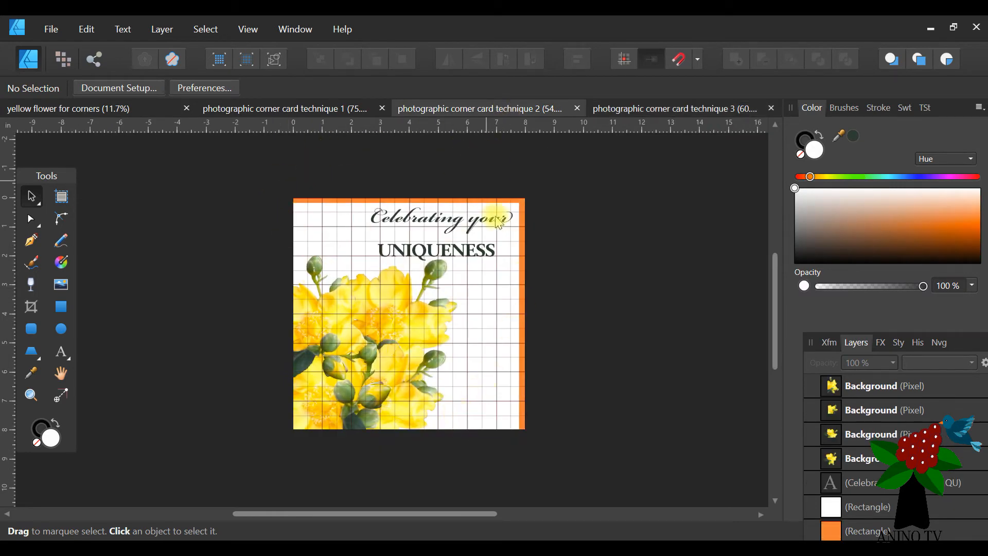
left_click(286, 109)
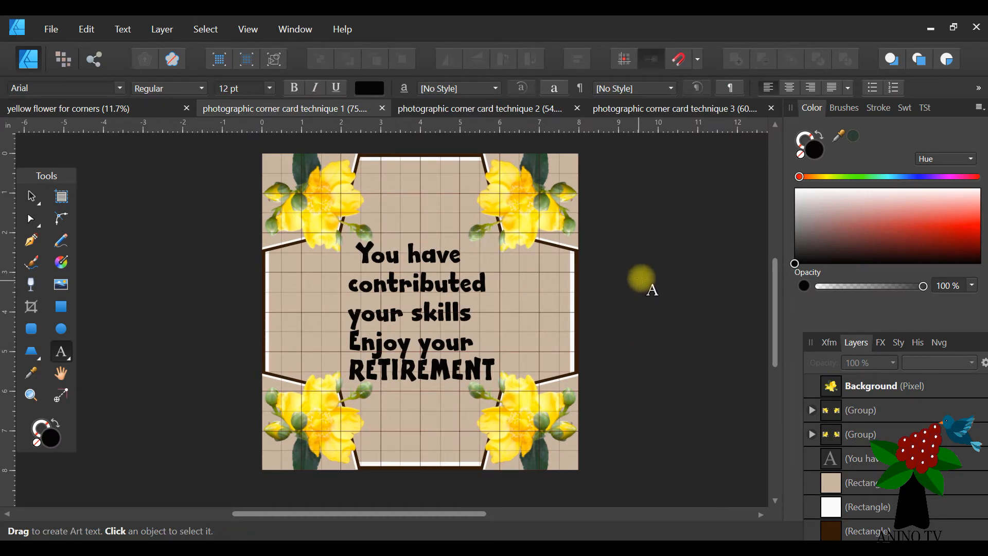
left_click(703, 110)
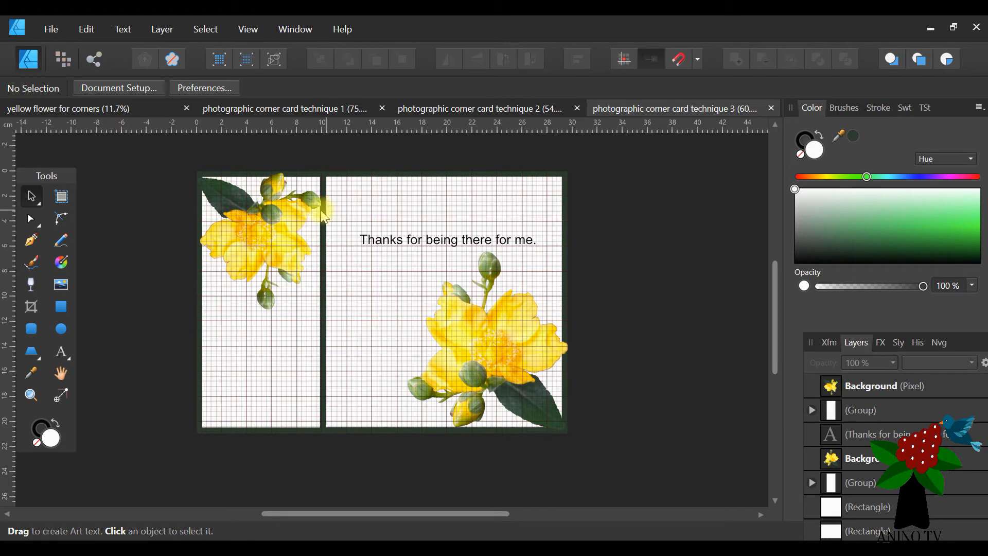
Step: Select the narrow panel with its flower and move them to the left edge of the page
left_click_drag(160, 150, 360, 469)
left_click_drag(308, 394, 262, 386)
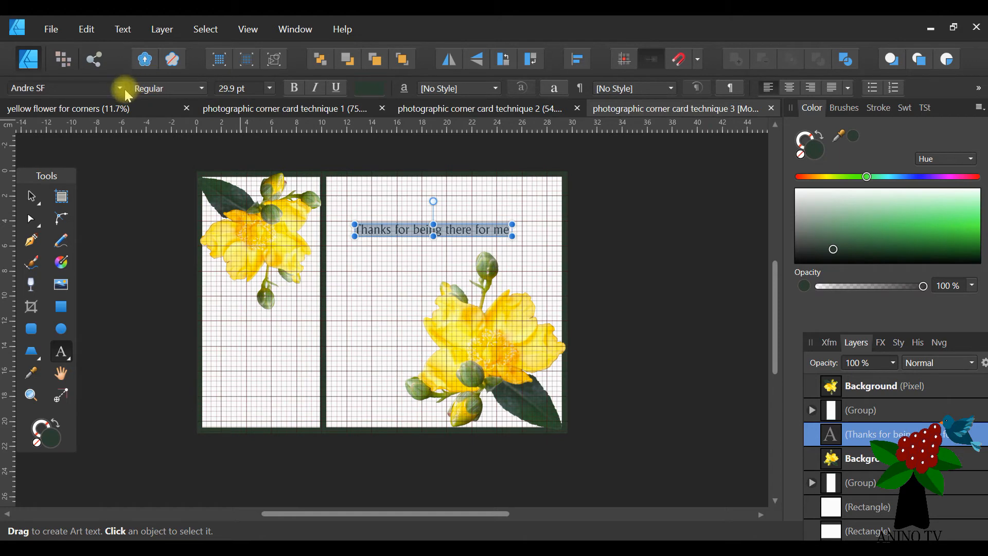
Step: Browse the font families and preview alternative typefaces on the selected thank-you text
left_click(121, 89)
scroll(242, 231, "up", 5)
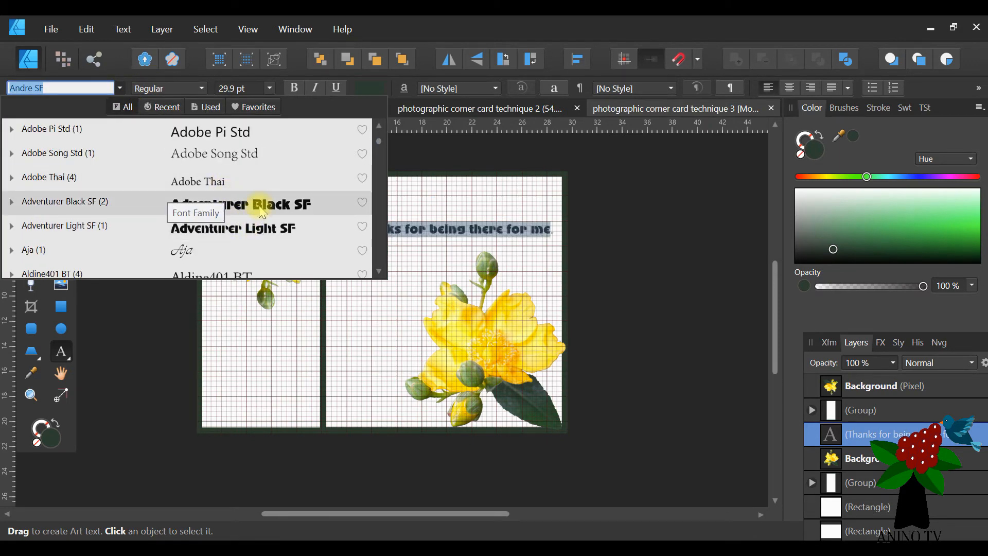
scroll(258, 144, "down", 2)
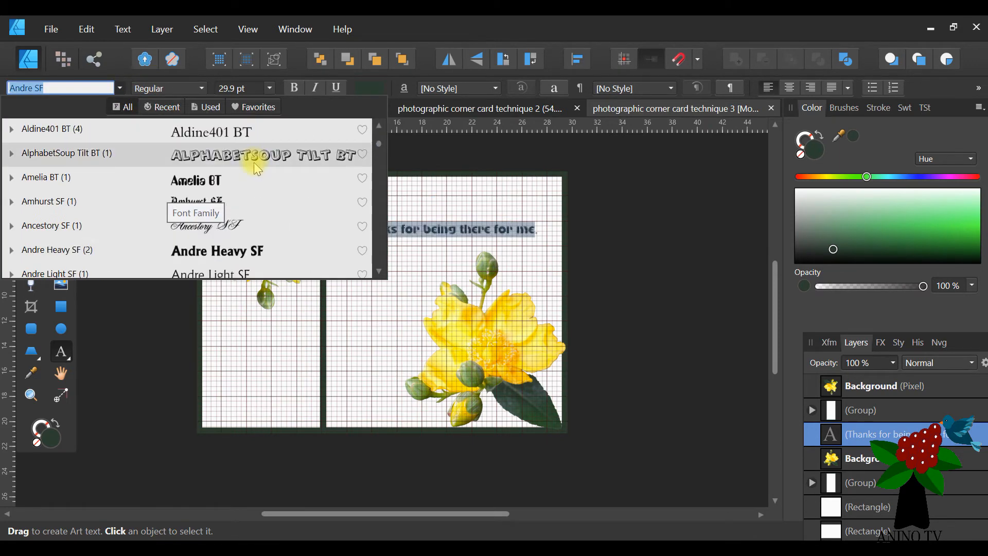